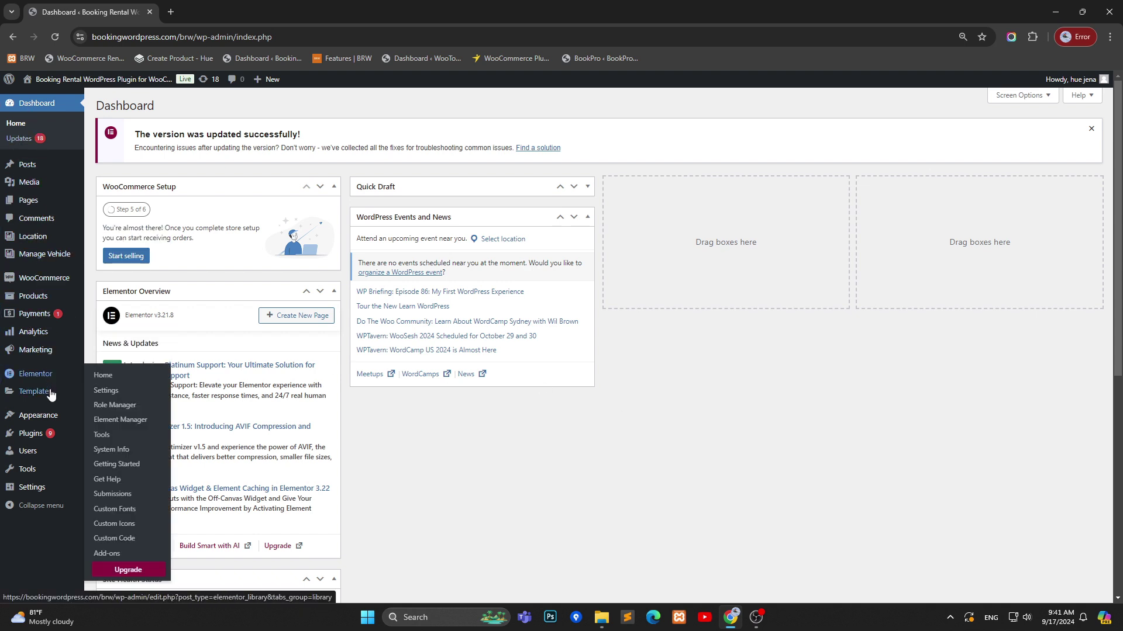
Open the Products > Custom Taxonomy page of the Booking Rental plugin in a new browser tab.
mouse_move(46, 445)
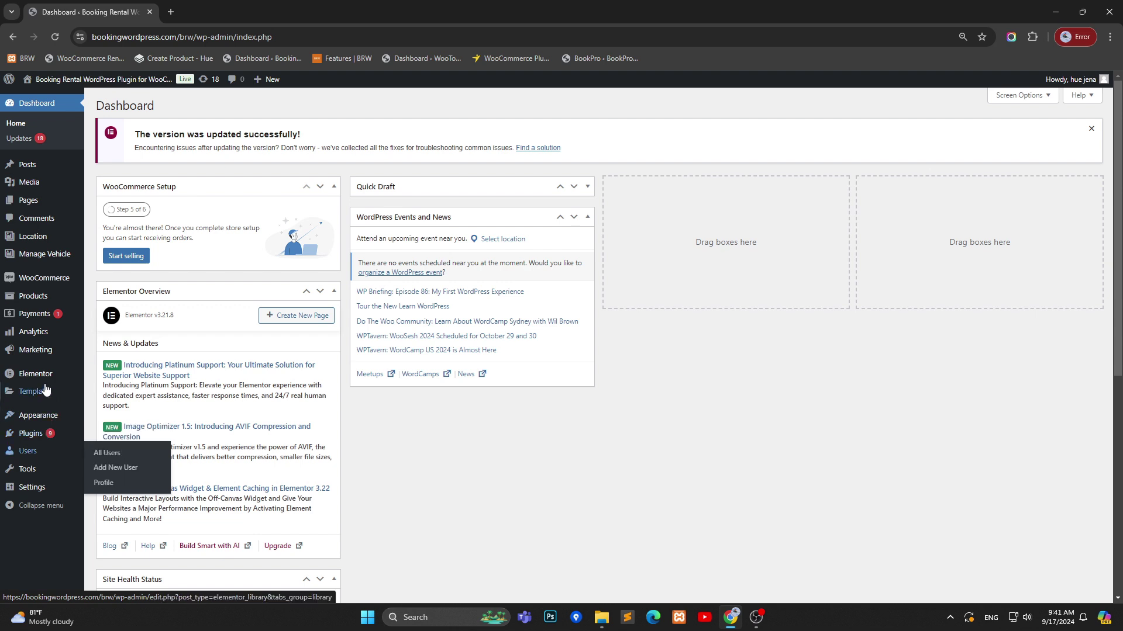
mouse_move(41, 297)
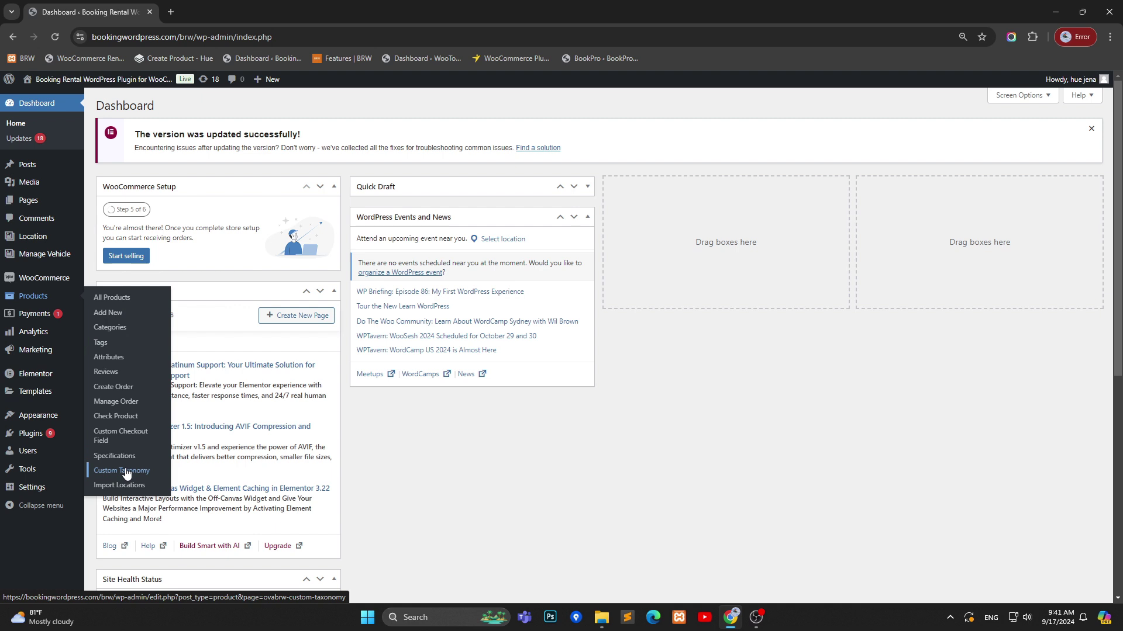
right_click(125, 472)
left_click(176, 308)
left_click(212, 10)
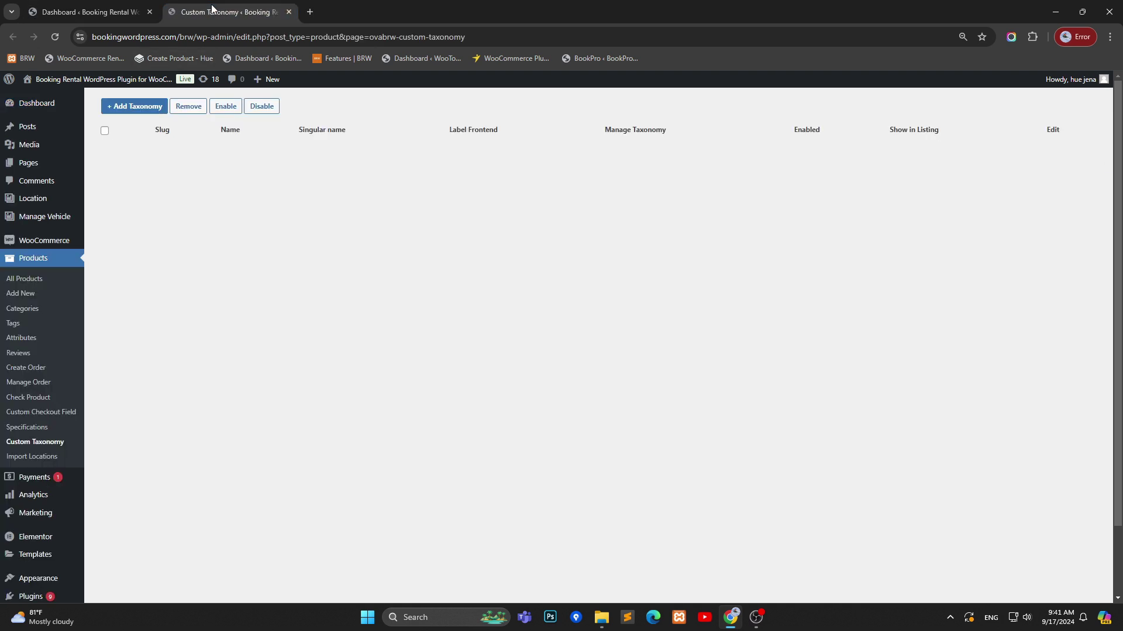
Start a new taxonomy with slug air_conditioner and Name and Singular name 'air conditioner'.
left_click(126, 107)
left_click(517, 218)
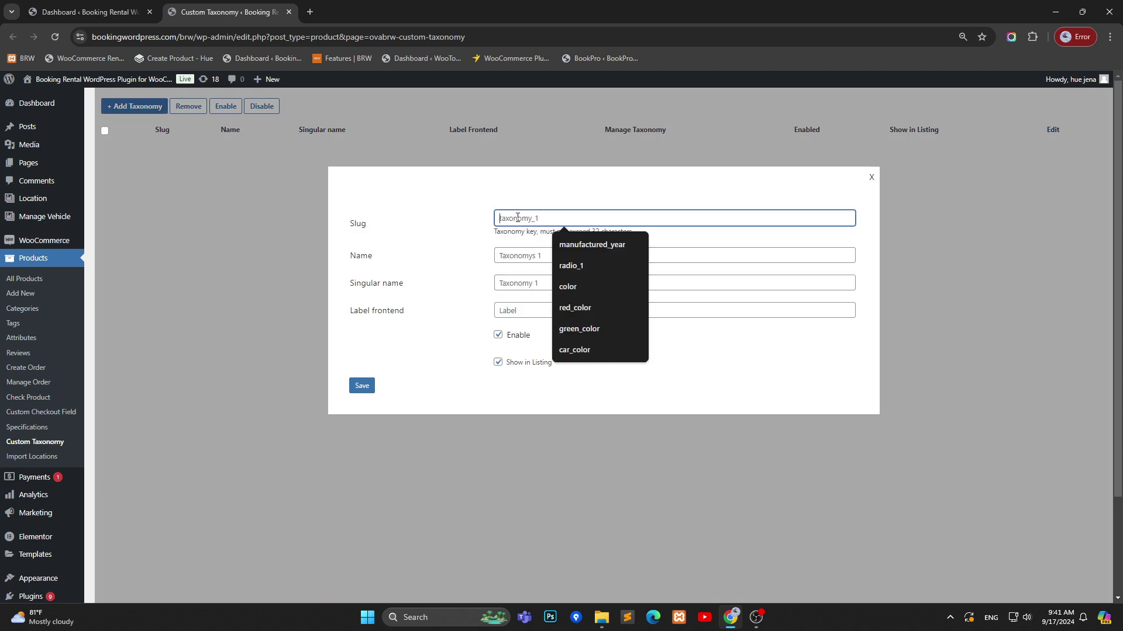
type("air")
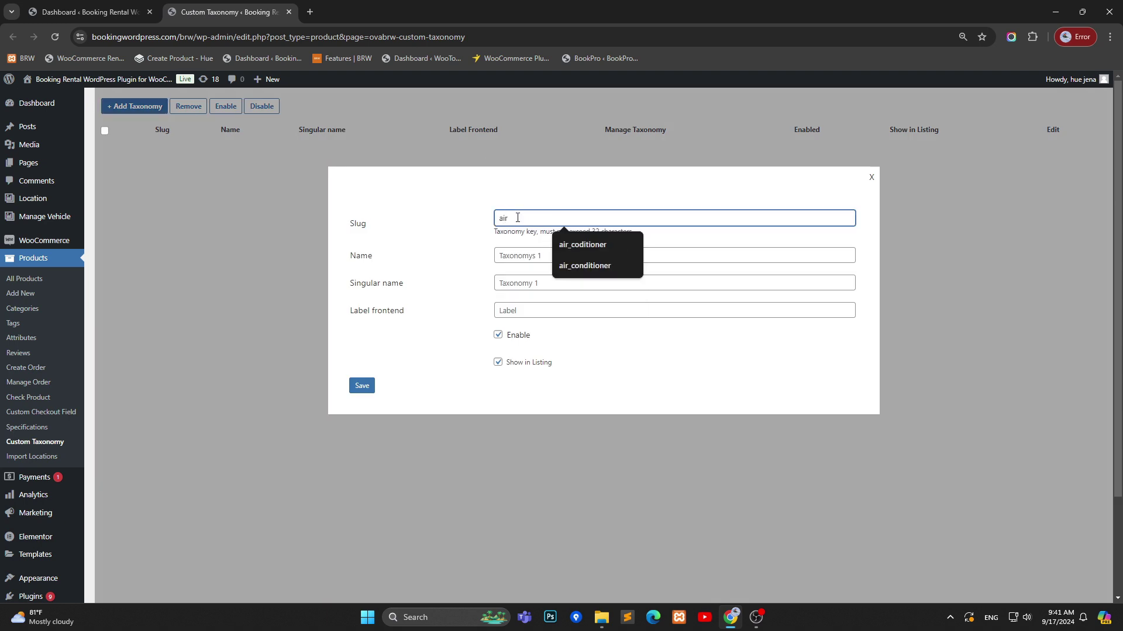
type("_conditione")
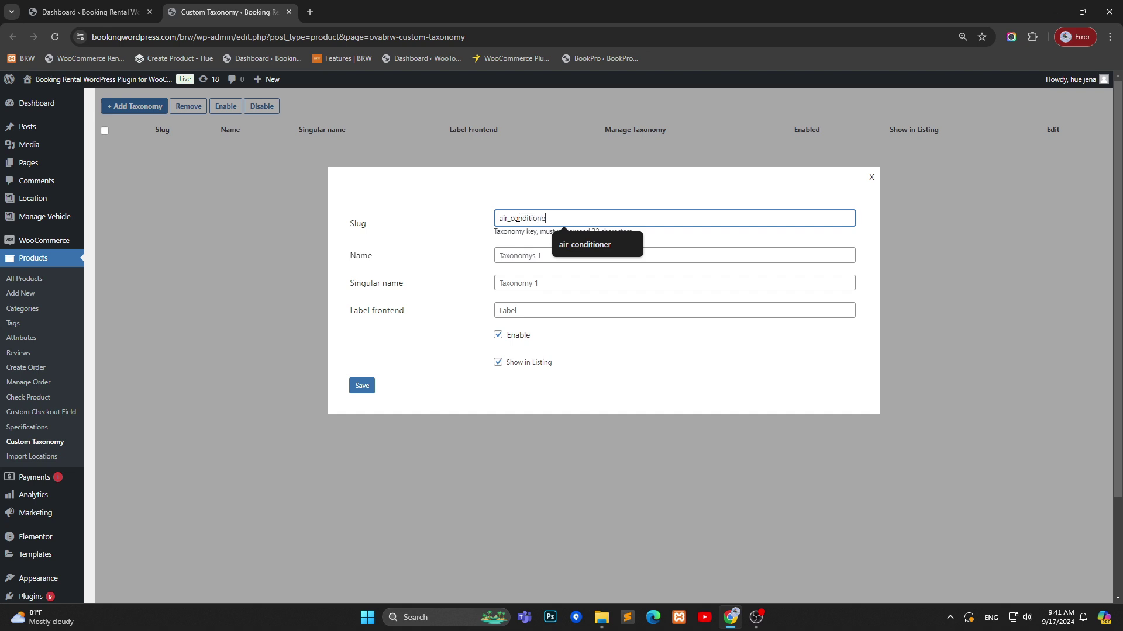
type("r")
double_click(518, 217)
key("ctrl+c")
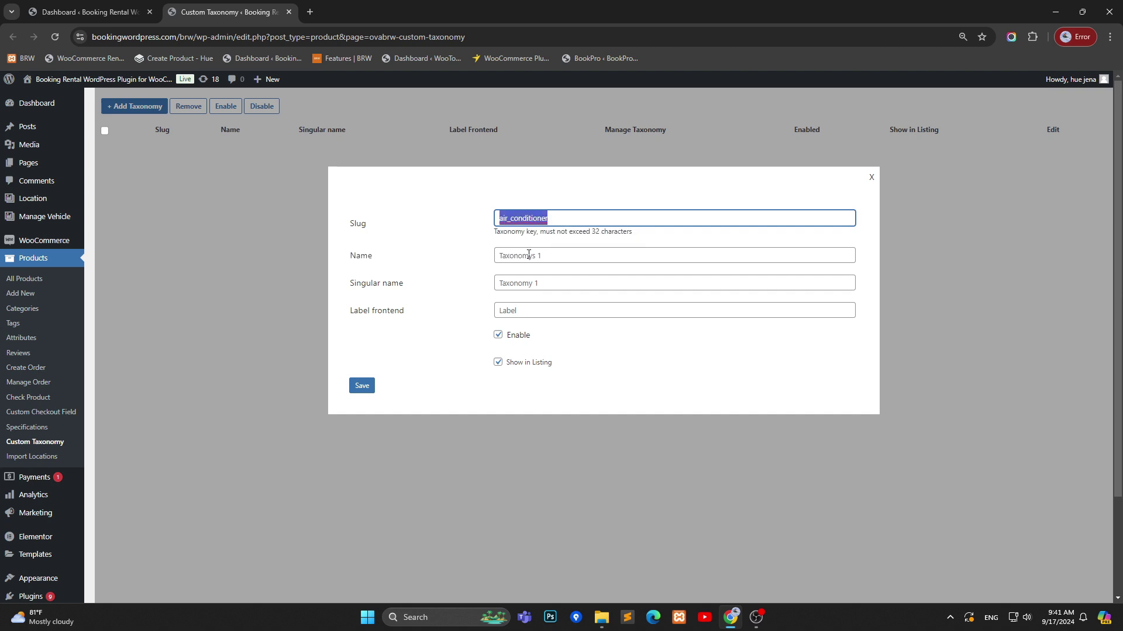
left_click(529, 256)
key("ctrl+v")
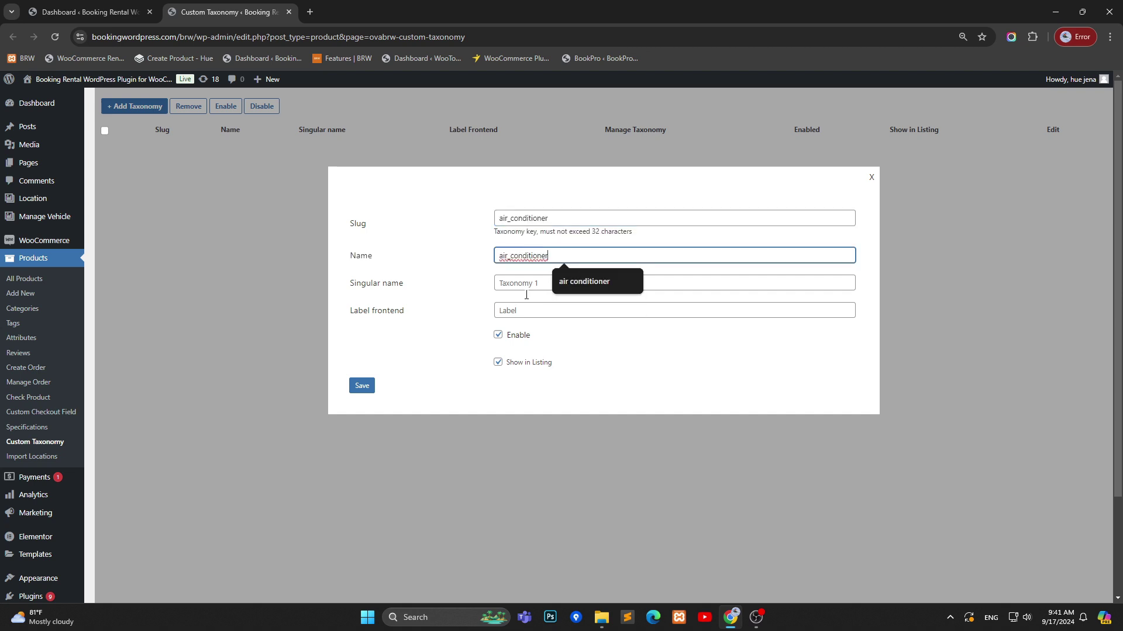
left_click(510, 255)
key("BackSpace")
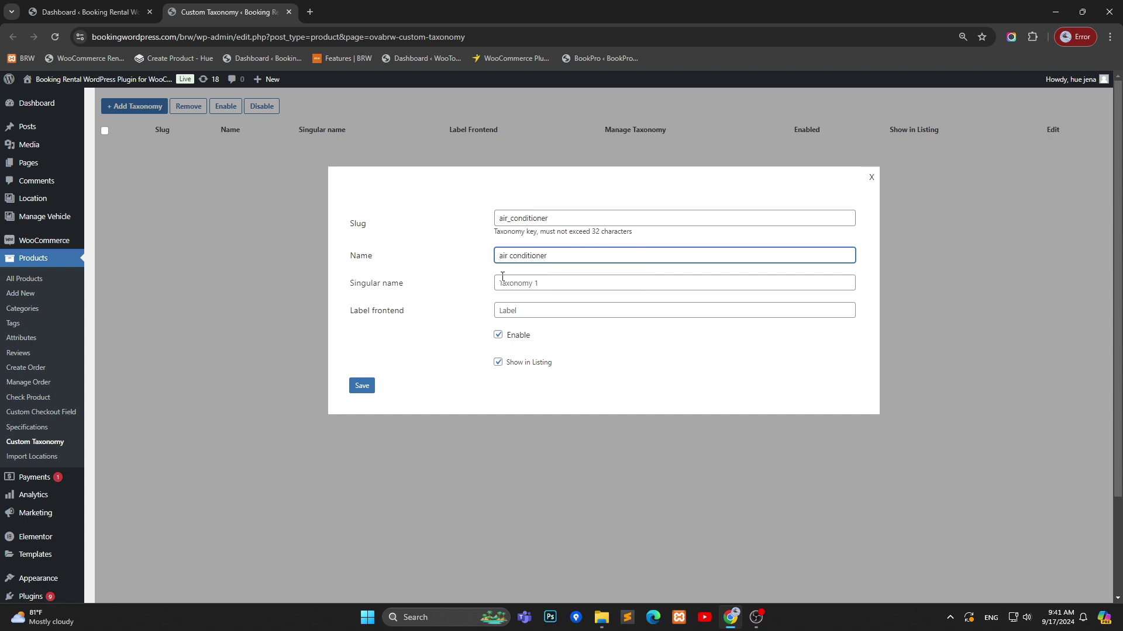
left_click(506, 279)
key("ctrl+v")
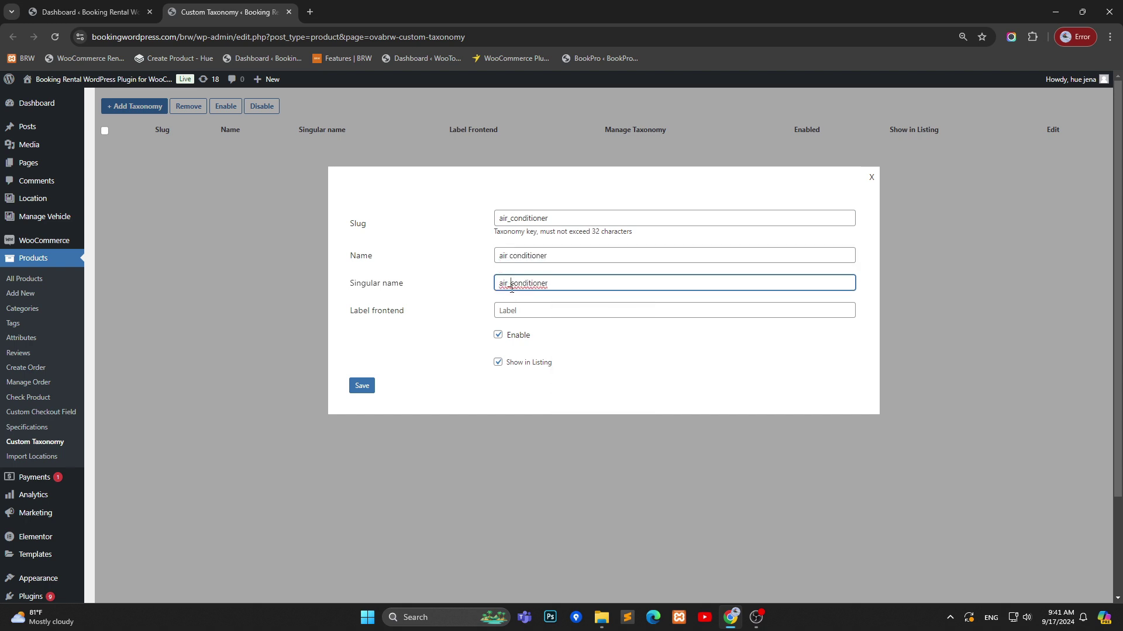
key("BackSpace")
Set the front-end label to 'Air Conditioner', keep it enabled and shown in listings, and save.
left_click(503, 310)
key("ctrl+v")
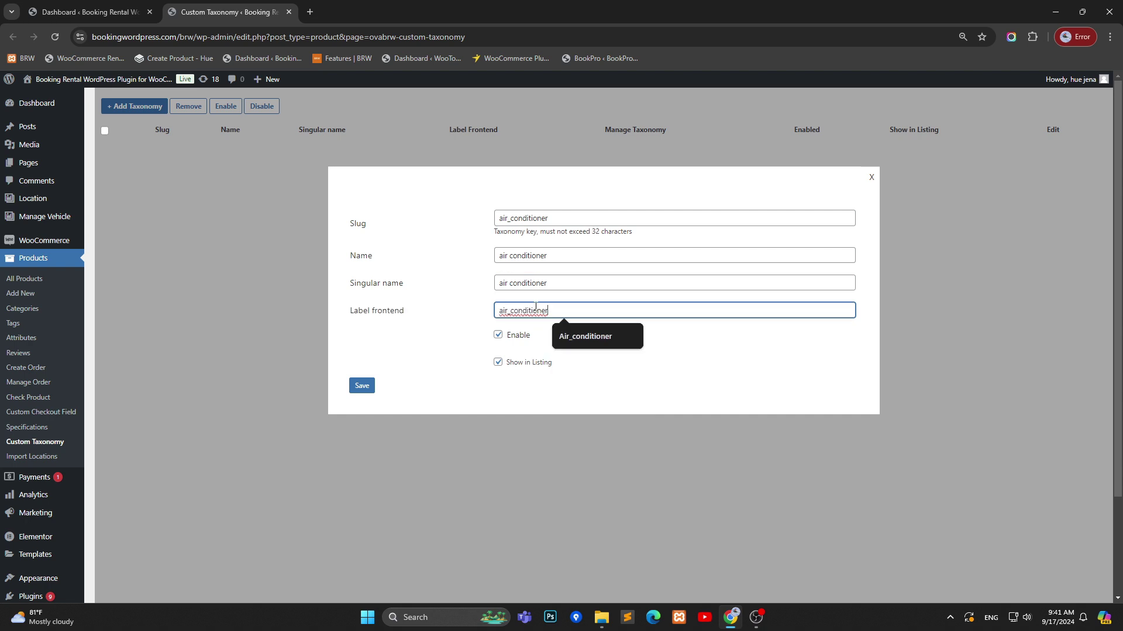
key("Up")
key("Return")
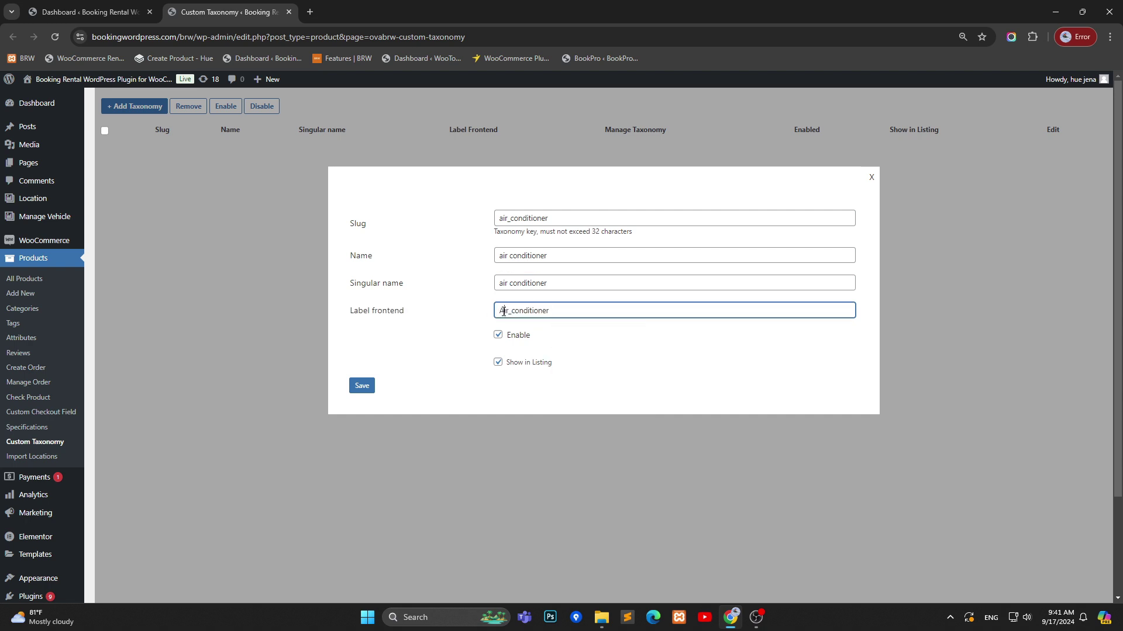
left_click(510, 310)
key("BackSpace")
key("Delete")
type("C")
left_click(498, 336)
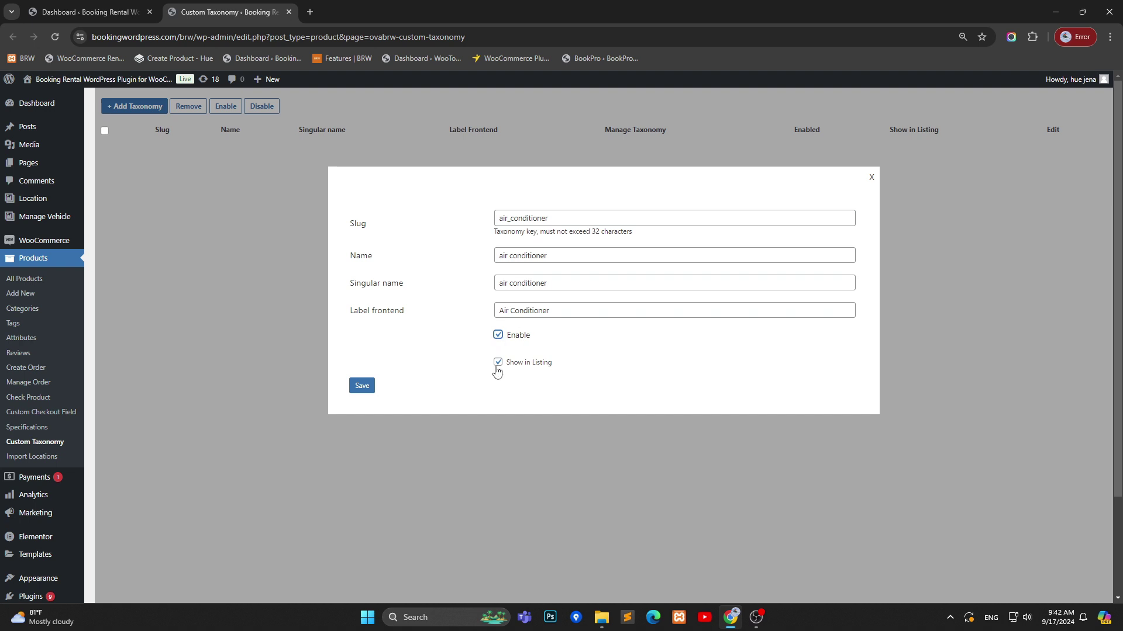
left_click(498, 365)
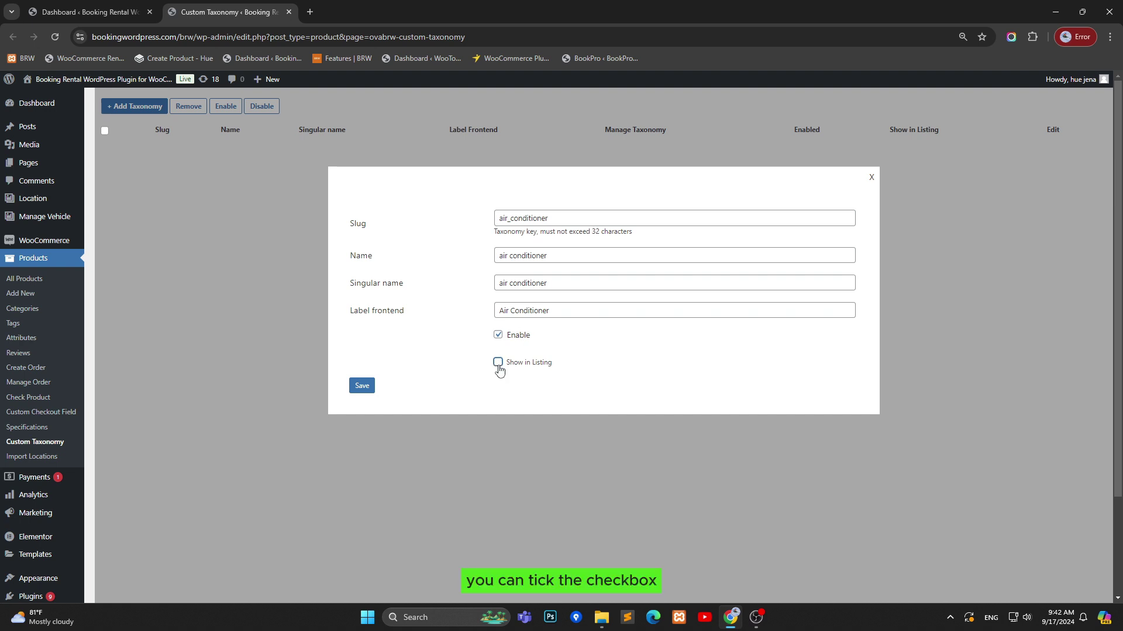
left_click(498, 364)
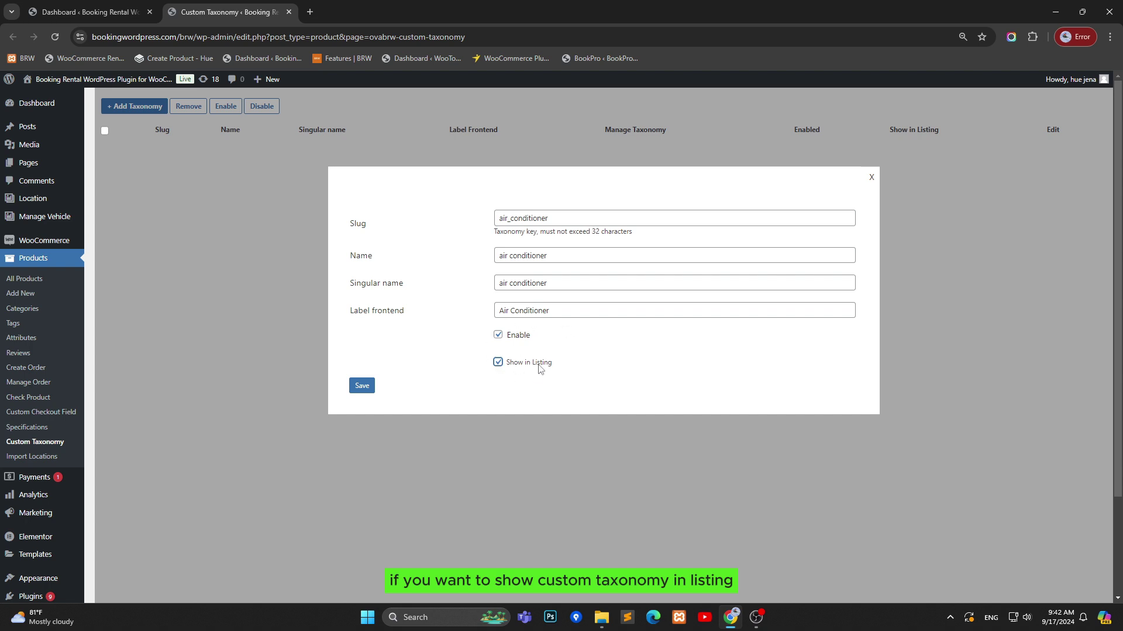
left_click(362, 389)
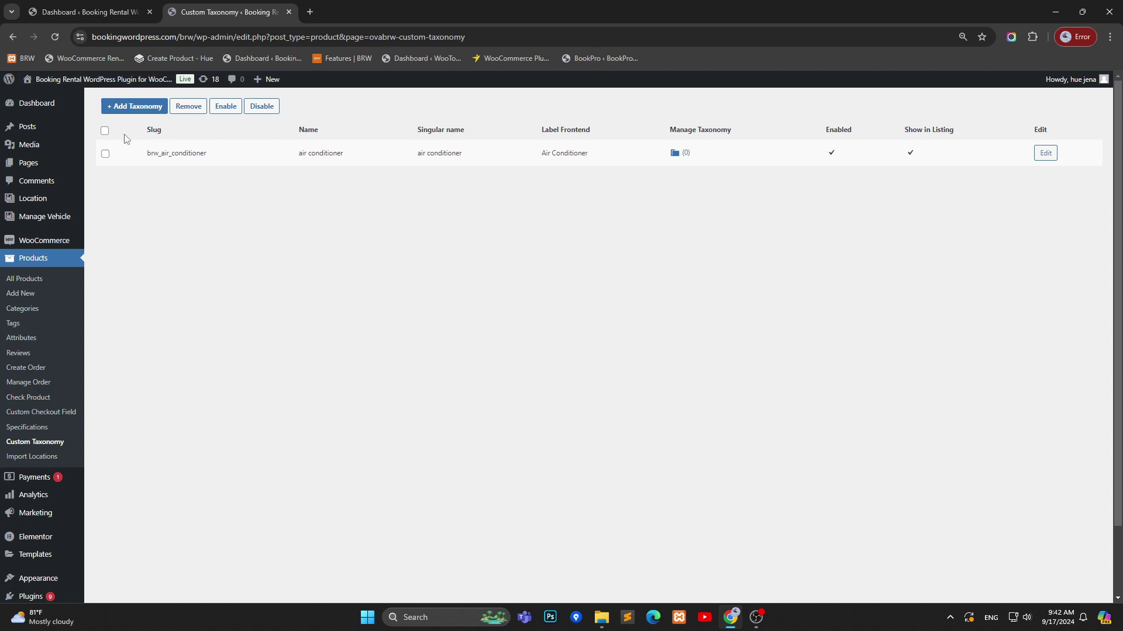
Start another taxonomy with slug, Name and Singular name all set to 'speaker'.
left_click(142, 109)
left_click(534, 218)
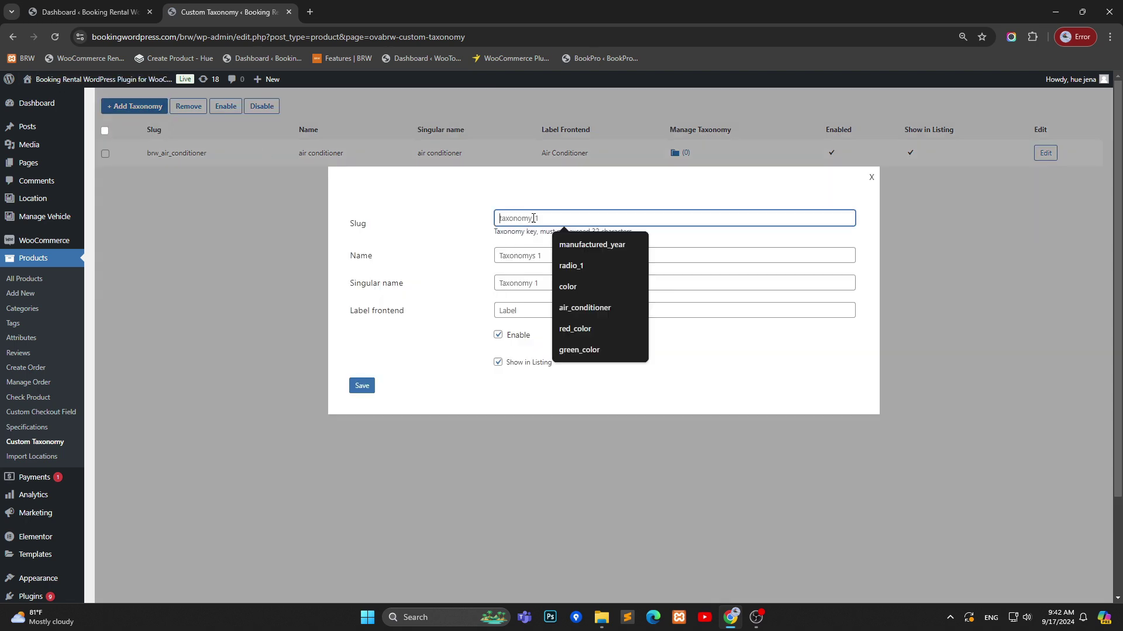
type("S")
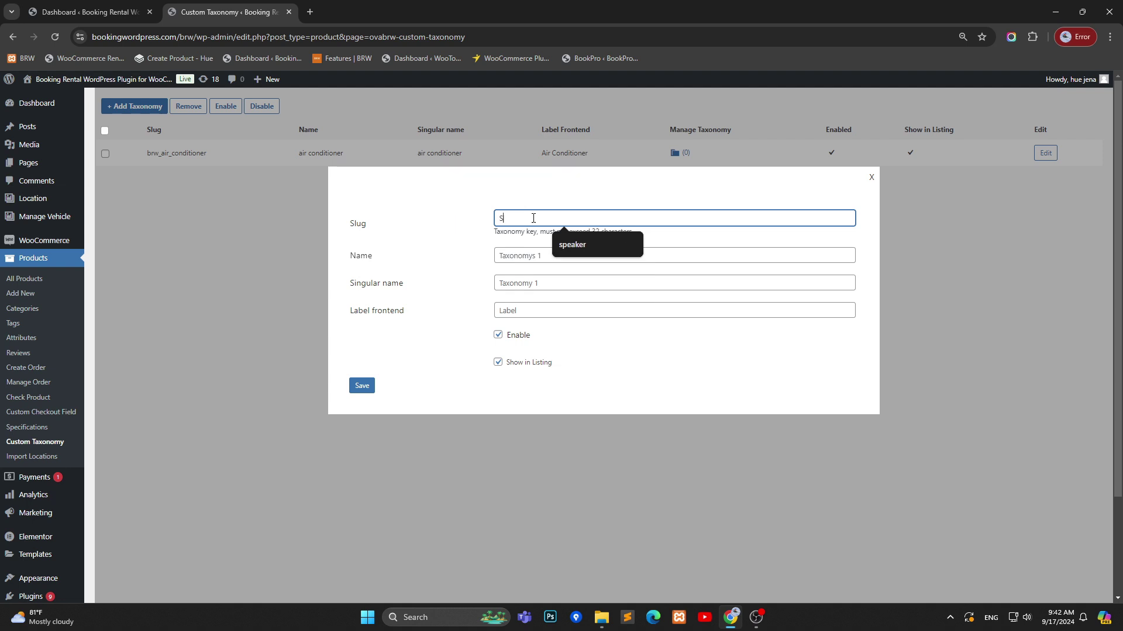
type("peaker")
key("ctrl+a")
type("speaker")
key("Escape")
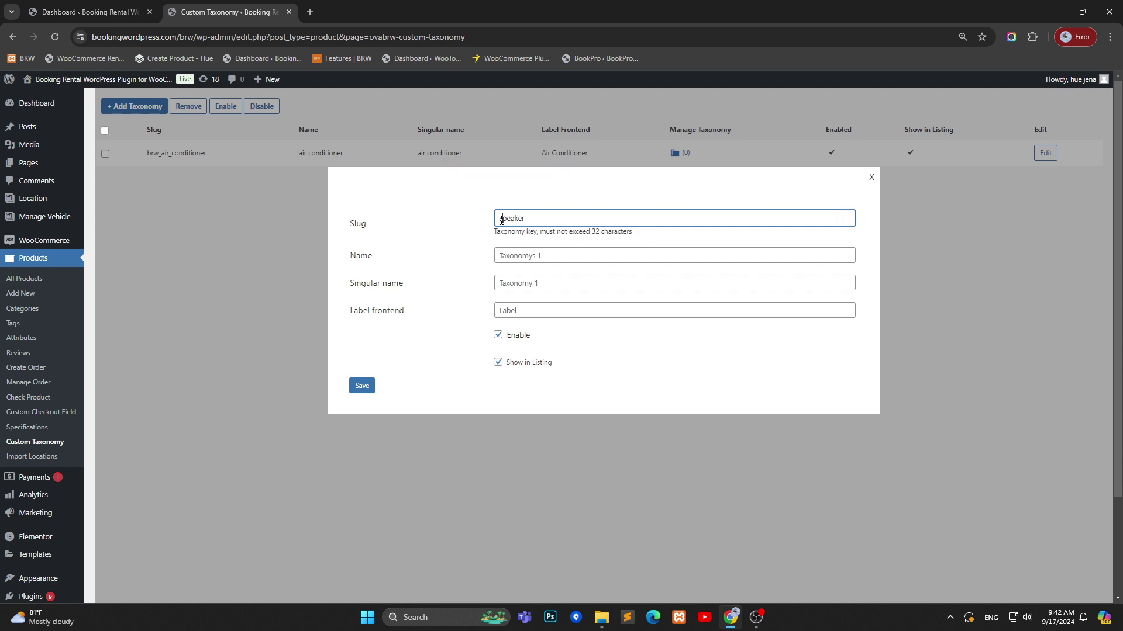
key("ctrl+a")
left_click(528, 256)
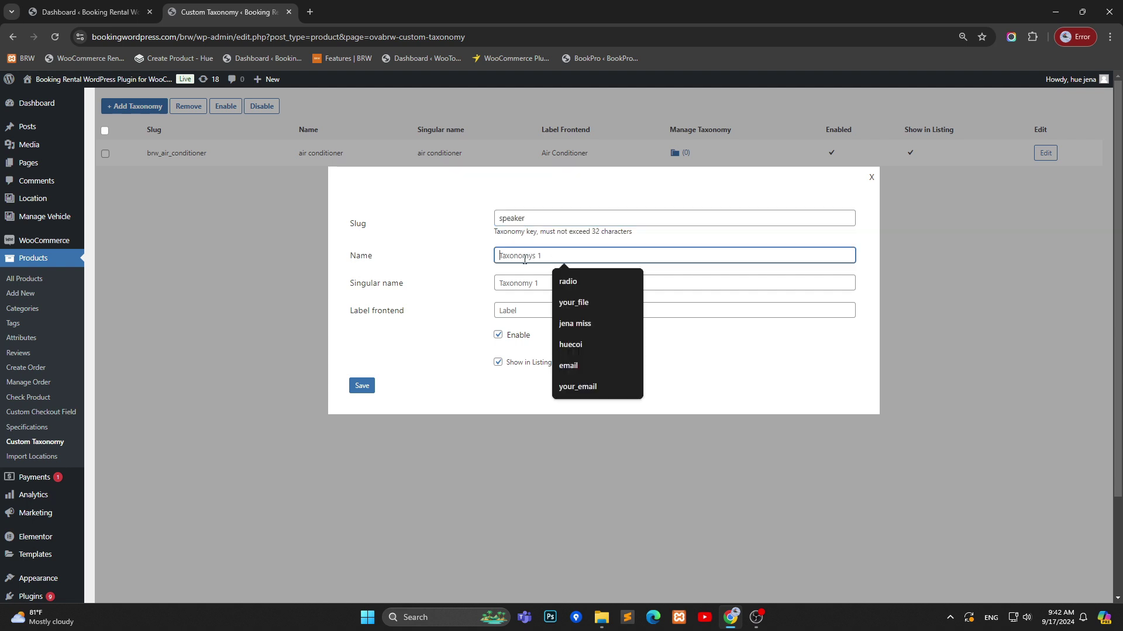
key("ctrl+v")
left_click(520, 281)
key("ctrl+v")
Set the front-end label to 'Speaker' and save the taxonomy.
left_click(513, 309)
key("ctrl+v")
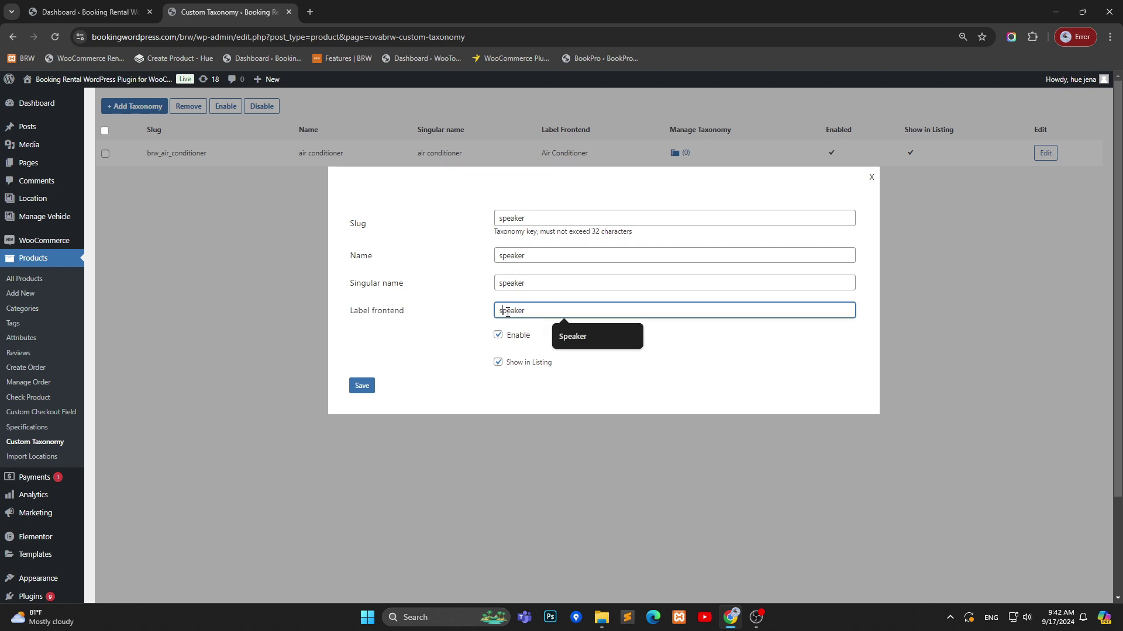
left_click(507, 312)
key("BackSpace")
type("S")
left_click(370, 389)
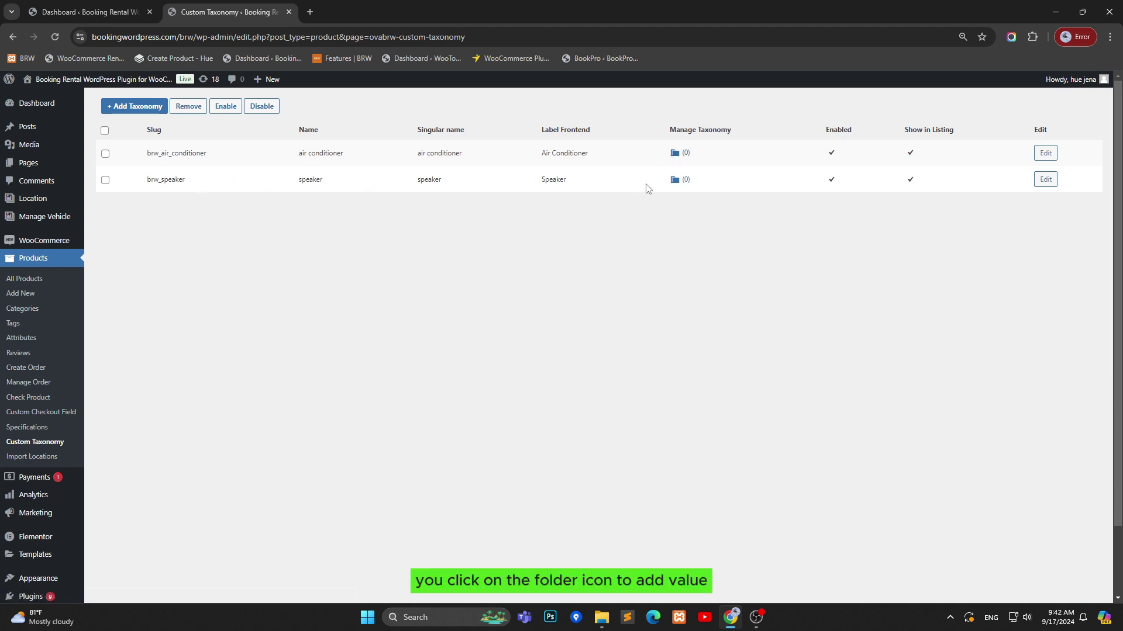
Add the term 'Basic air conditioner' to the air conditioner taxonomy with a lowercase underscored slug.
left_click(675, 155)
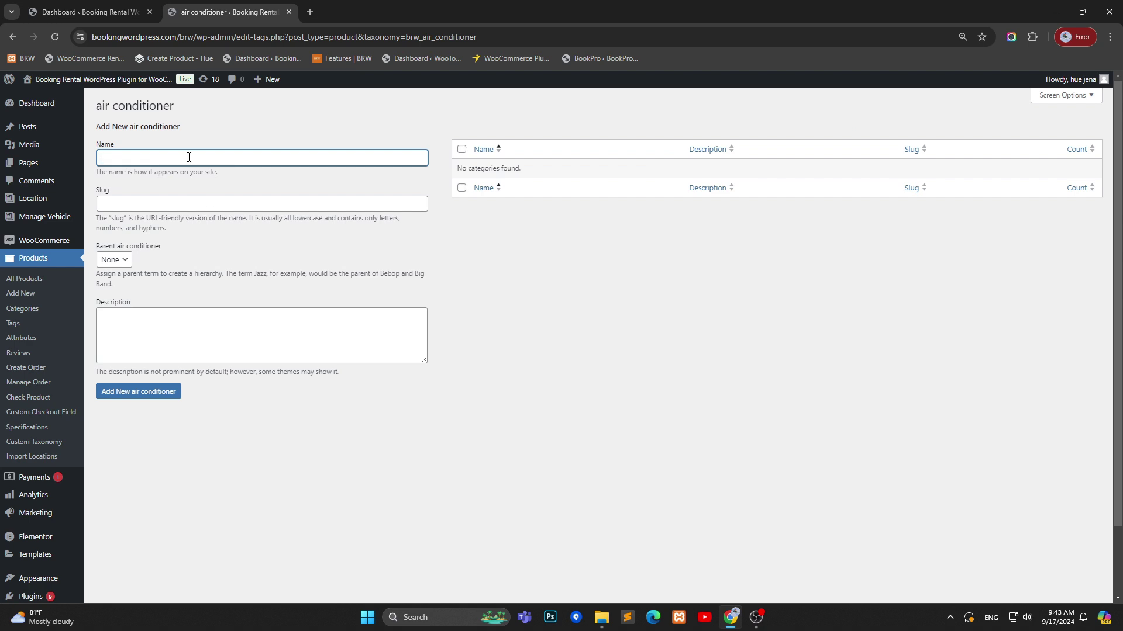
type("bas")
type("ic_air")
type("air")
type(" conditioner")
key("ctrl+a")
key("ctrl+c")
left_click(153, 203)
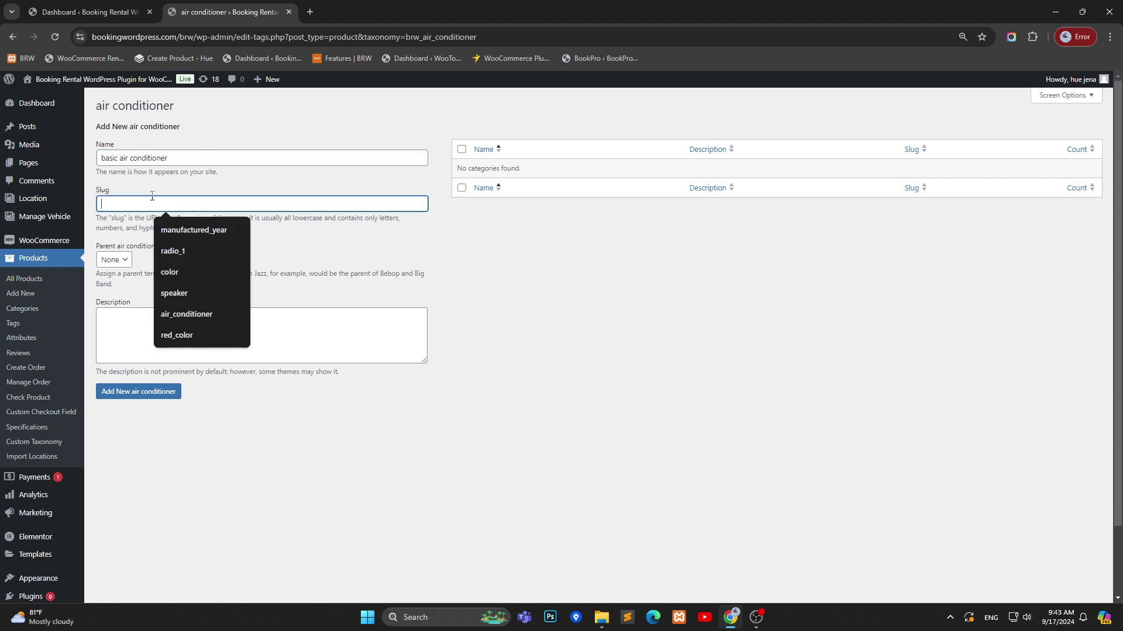
key("ctrl+v")
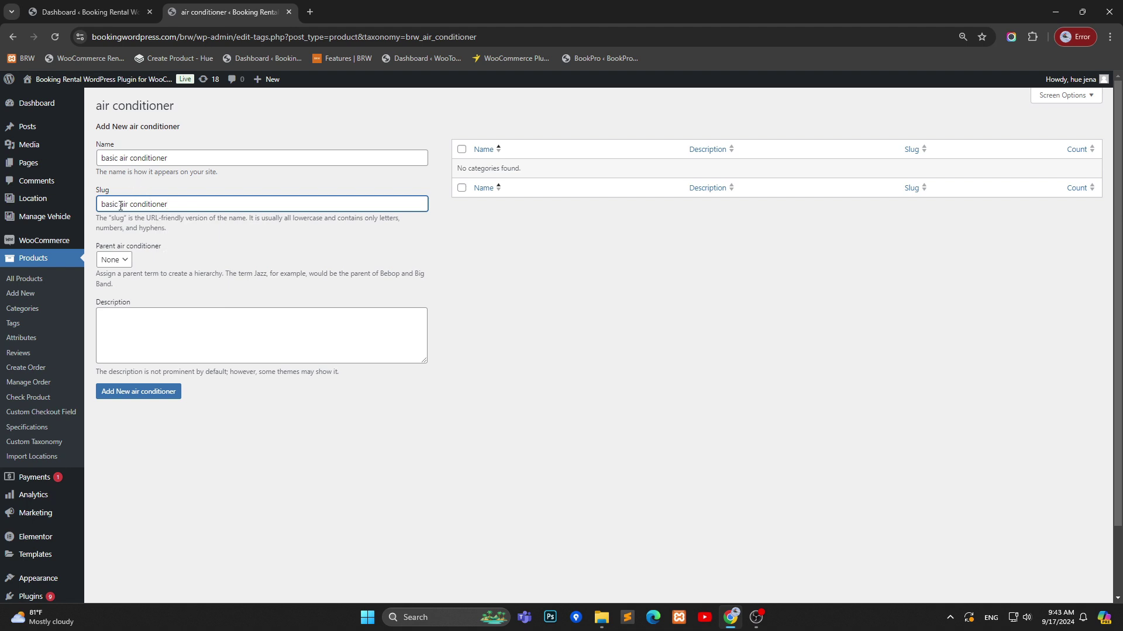
left_click(121, 204)
key("BackSpace")
type("-")
left_click(132, 205)
key("BackSpace")
type("_")
left_click(105, 159)
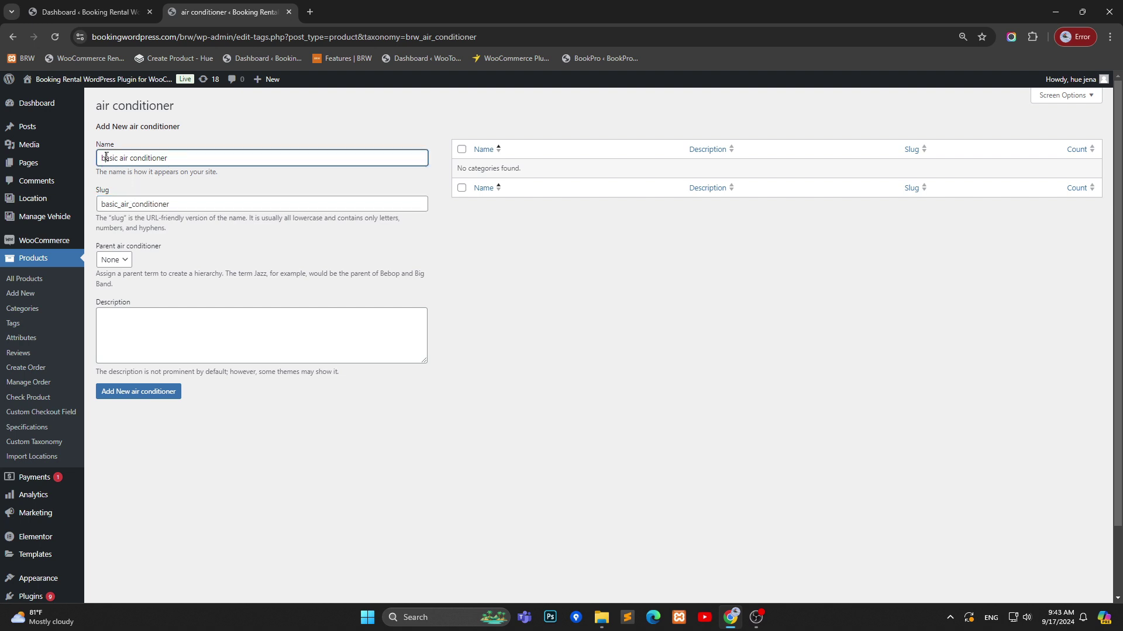
key("BackSpace")
type("B")
left_click(121, 390)
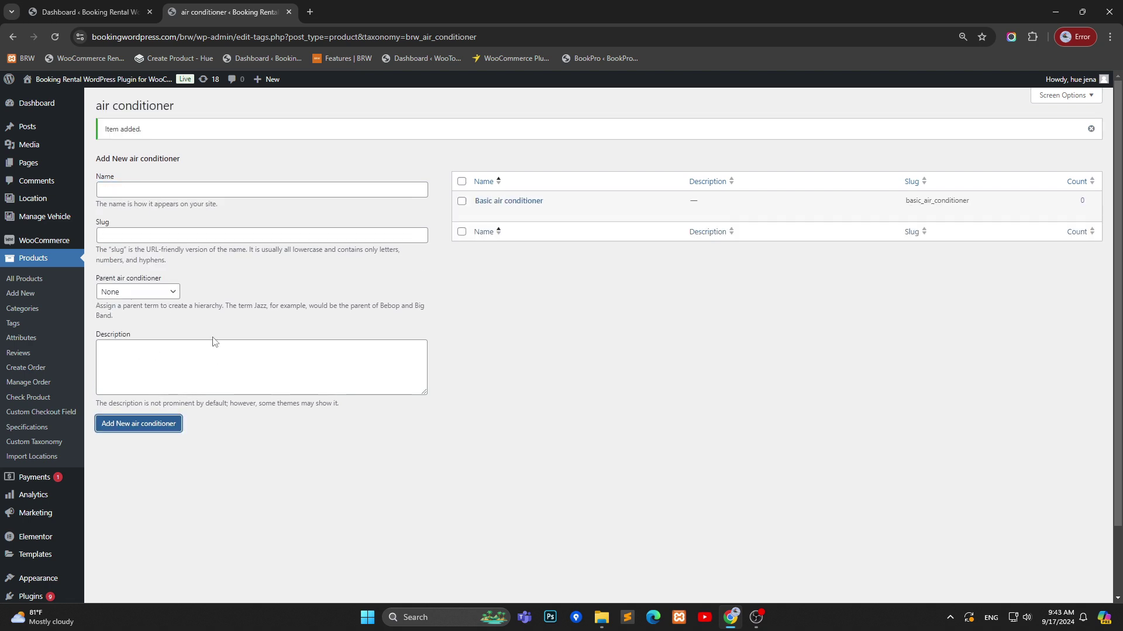
Add the term 'Premium air conditioner' with slug premium_air_conditioner, then return to the taxonomy list.
left_click(179, 192)
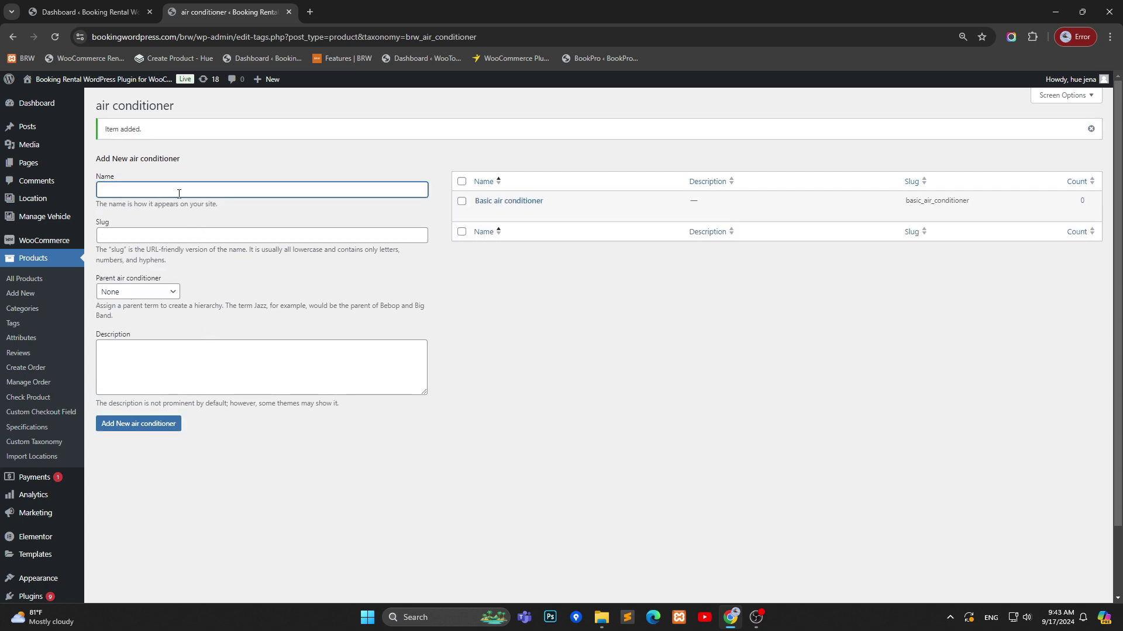
type("Premium air condintioner")
key("ctrl+a")
key("ctrl+c")
left_click(106, 236)
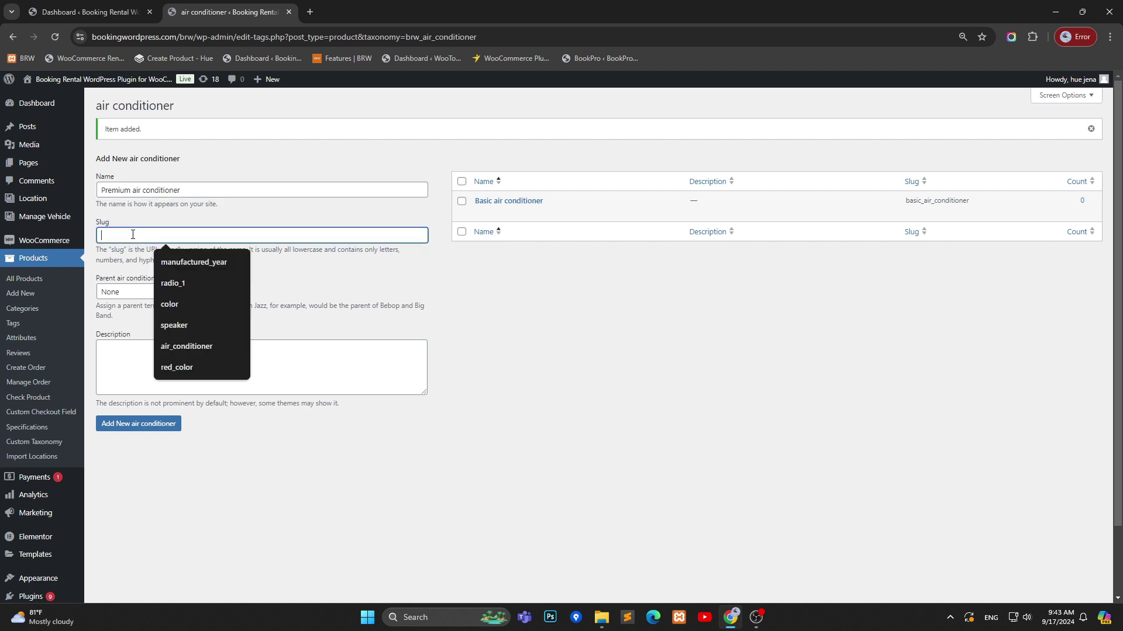
key("ctrl+v")
left_click(106, 236)
key("BackSpace")
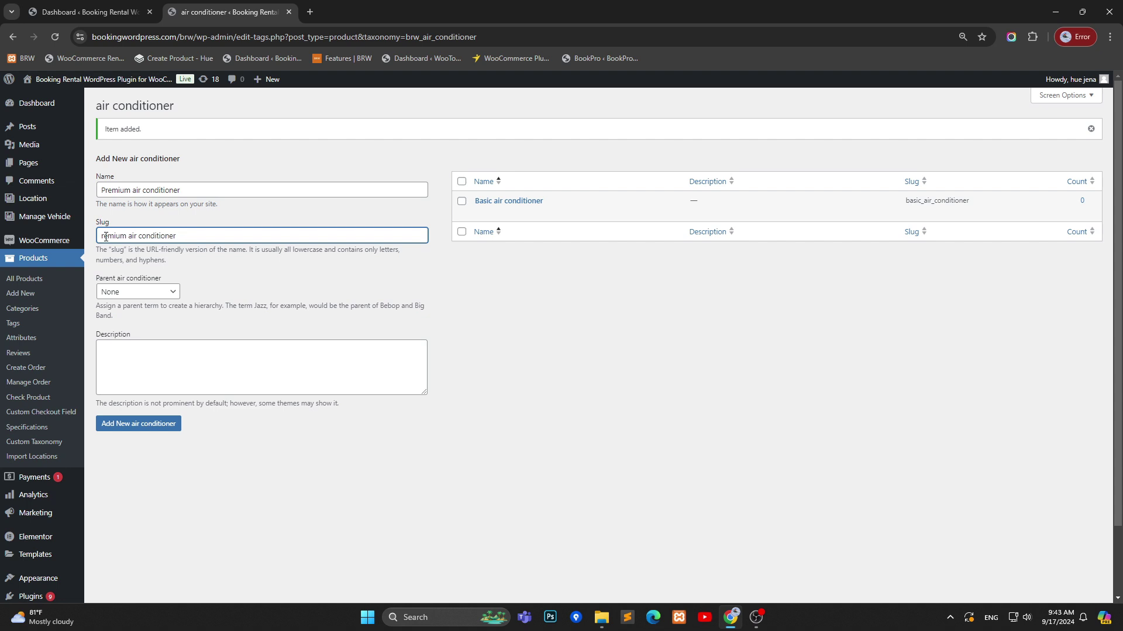
type("p")
key("BackSpace")
type("_")
key("BackSpace")
type("_")
left_click(133, 429)
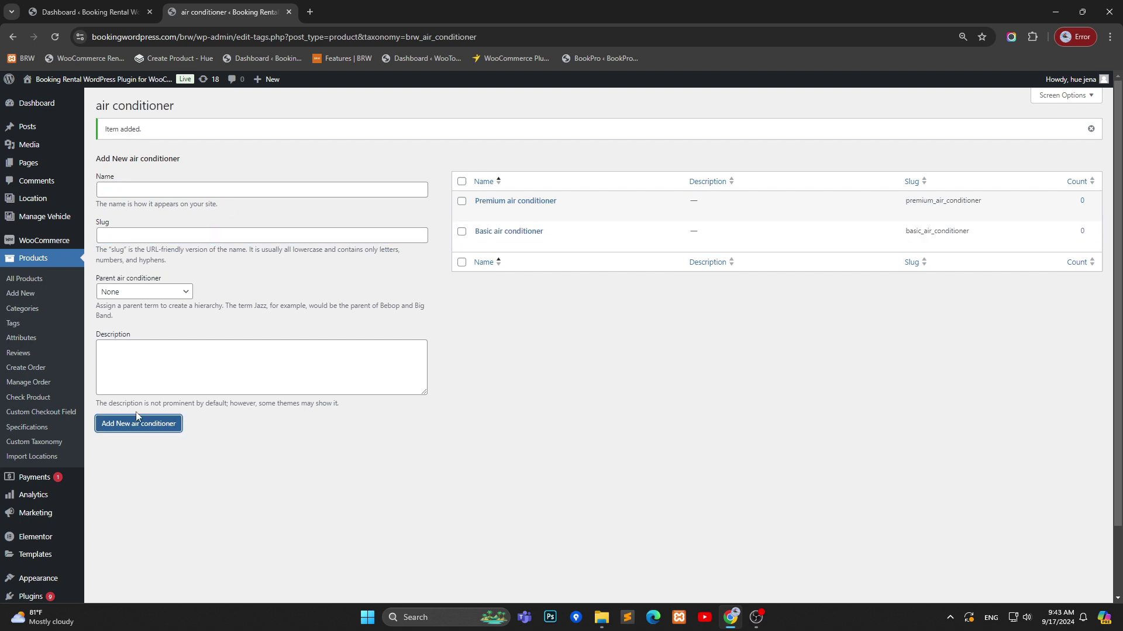
left_click(12, 37)
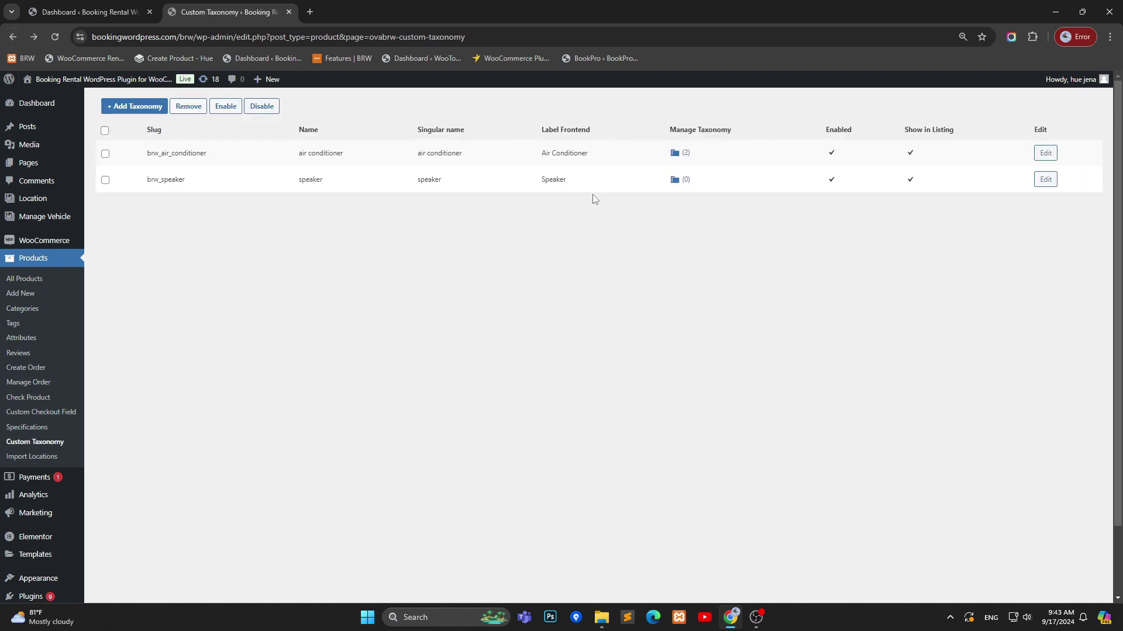
Add the term 'Classic speaker' with slug classic_speaker to the speaker taxonomy.
left_click(674, 180)
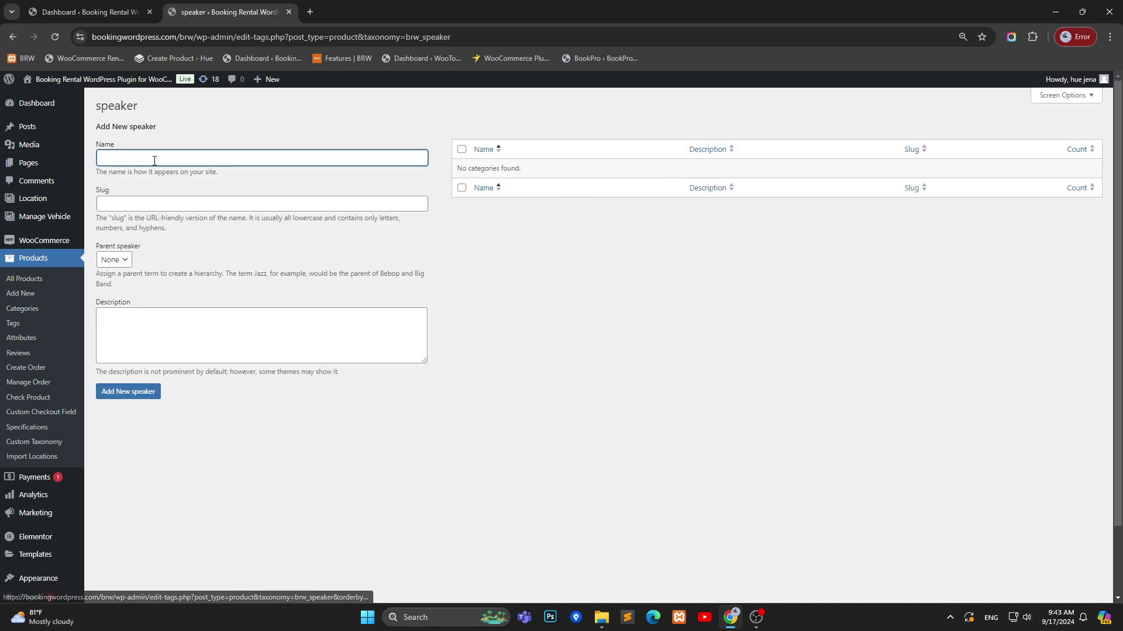
type("C")
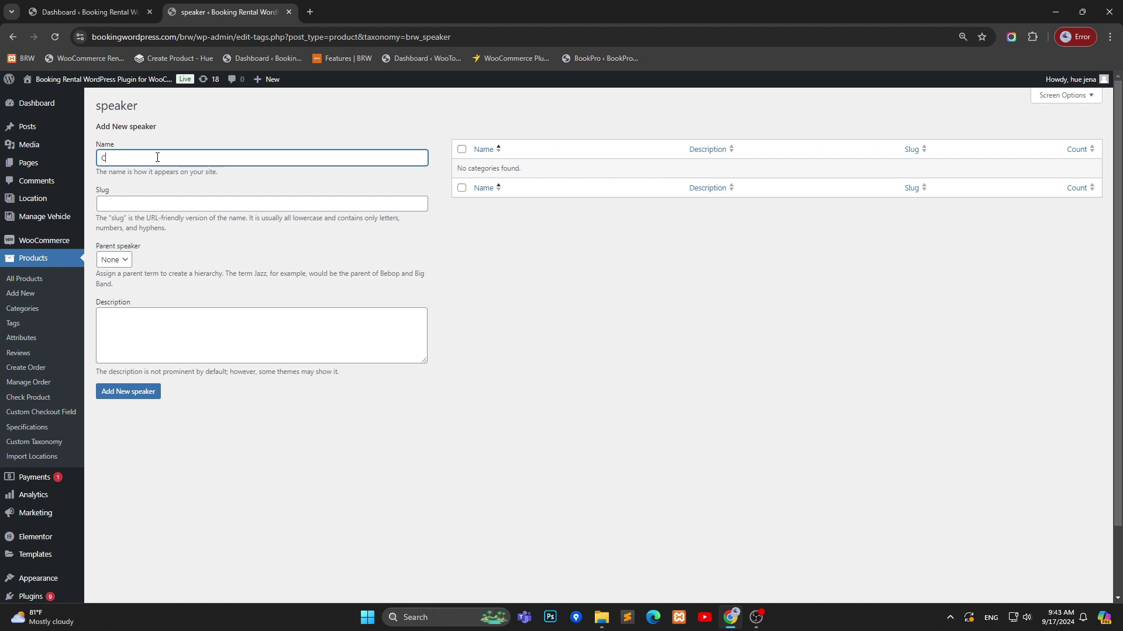
type("las")
key("BackSpace")
key("BackSpace")
type("sic speaker")
key("ctrl+a")
key("ctrl+c")
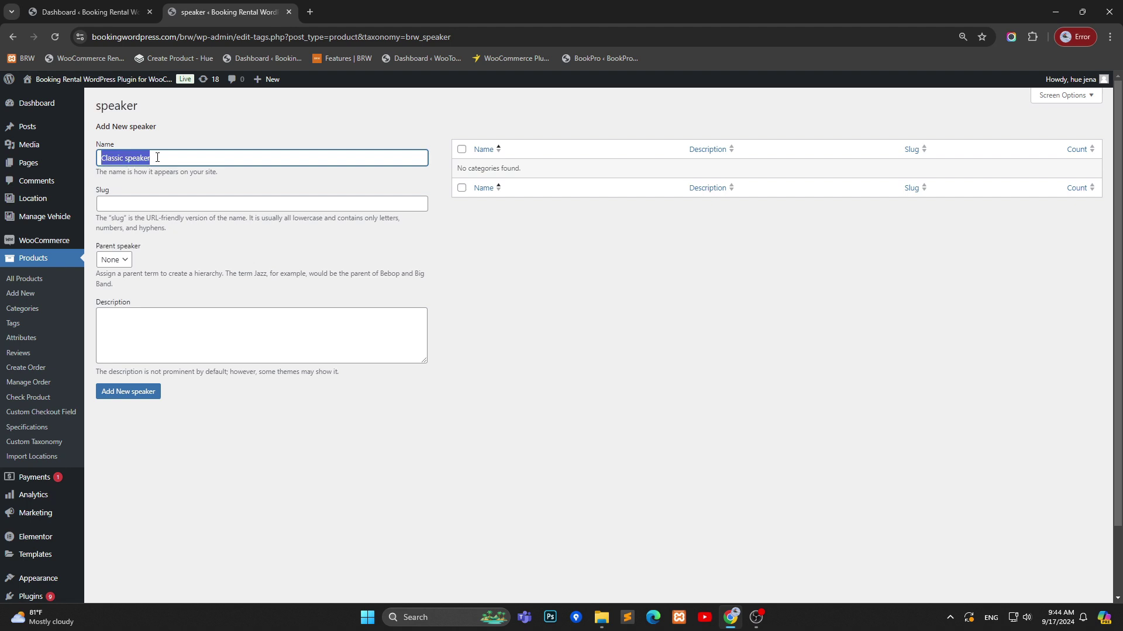
left_click(161, 204)
key("ctrl+v")
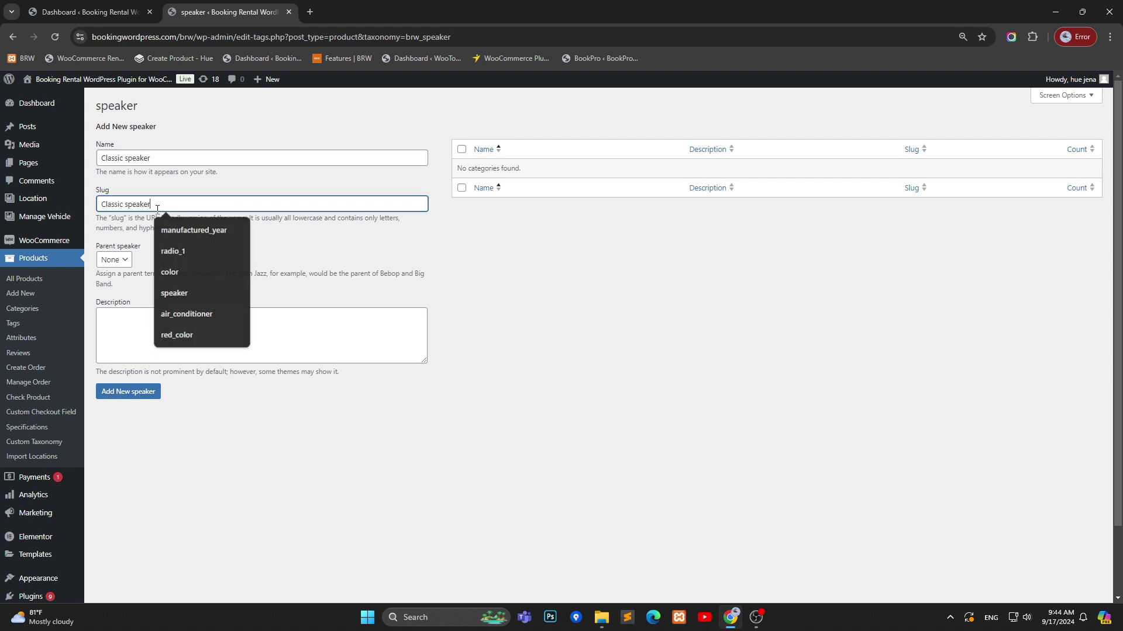
key("BackSpace")
type("c")
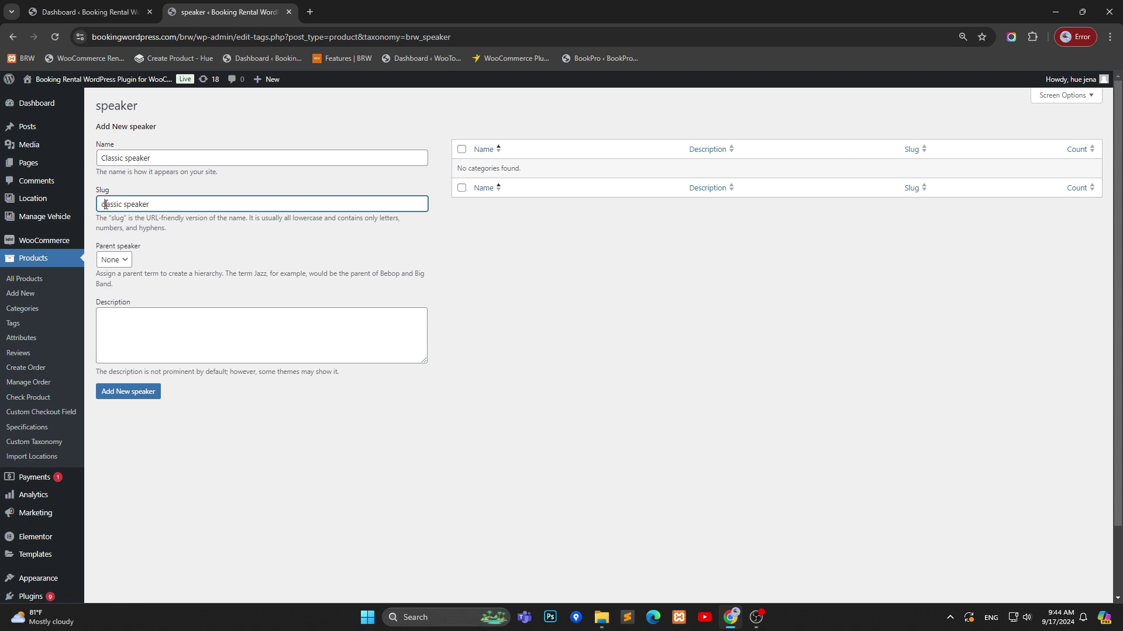
key("BackSpace")
type("_")
left_click(123, 391)
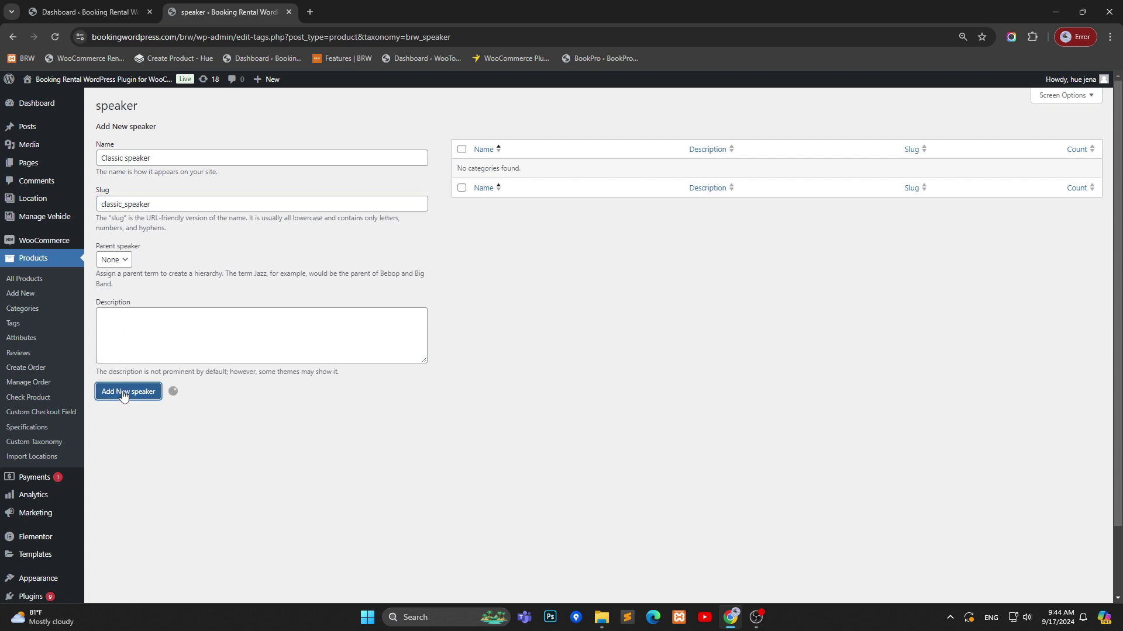
Add the term 'Modern speaker' with slug modern_speaker.
left_click(143, 191)
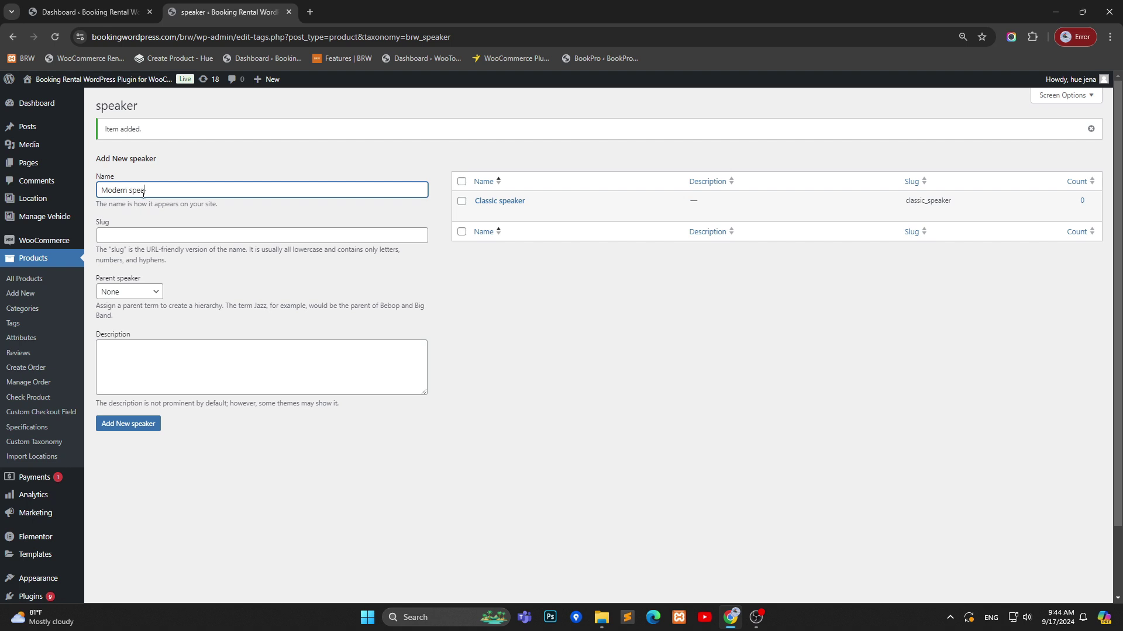
key("ctrl+a")
key("ctrl+c")
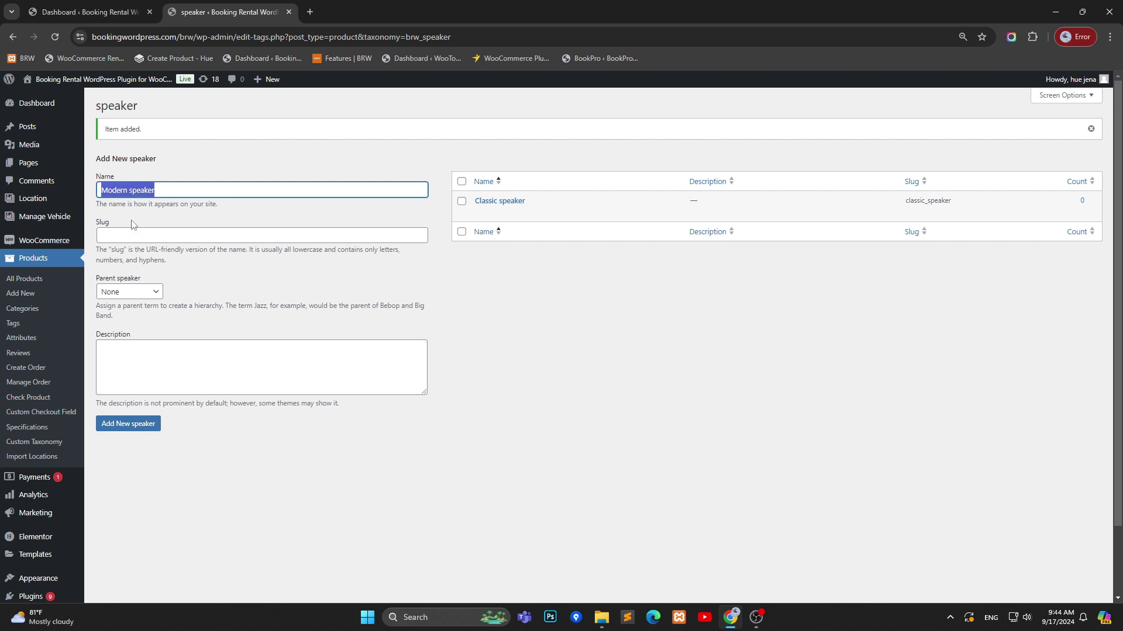
left_click(130, 235)
key("ctrl+v")
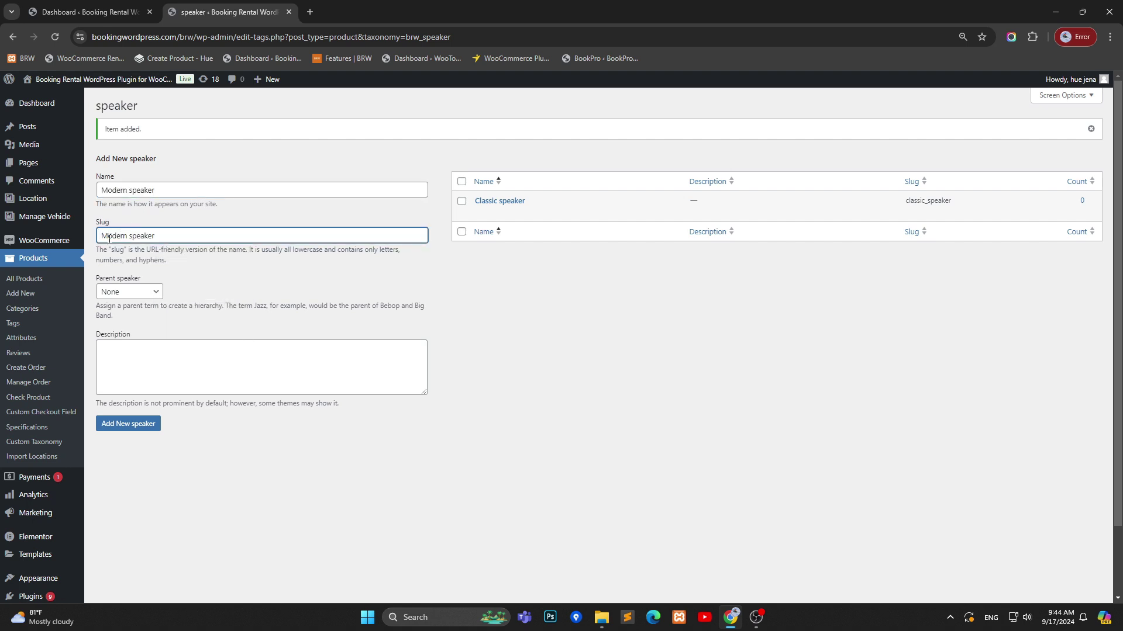
left_click(109, 237)
key("BackSpace")
type("m")
left_click(130, 236)
key("BackSpace")
type("_")
left_click(106, 424)
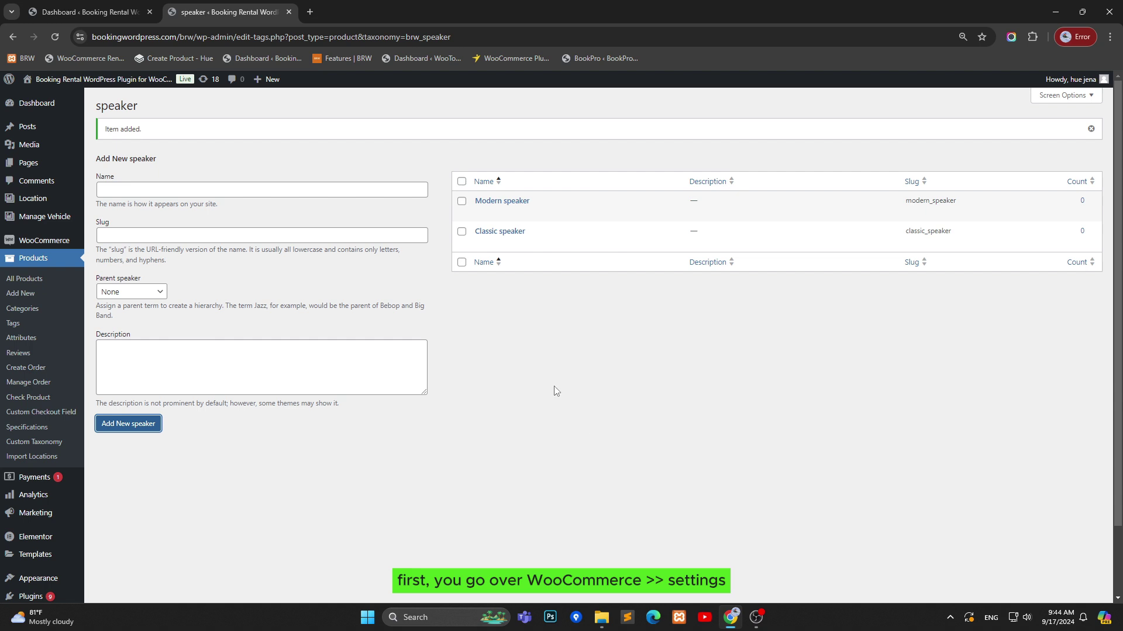
Open WooCommerce Settings in a new tab, go to Booking & Rental, and expand the Show Custom Taxonomy options.
mouse_move(50, 244)
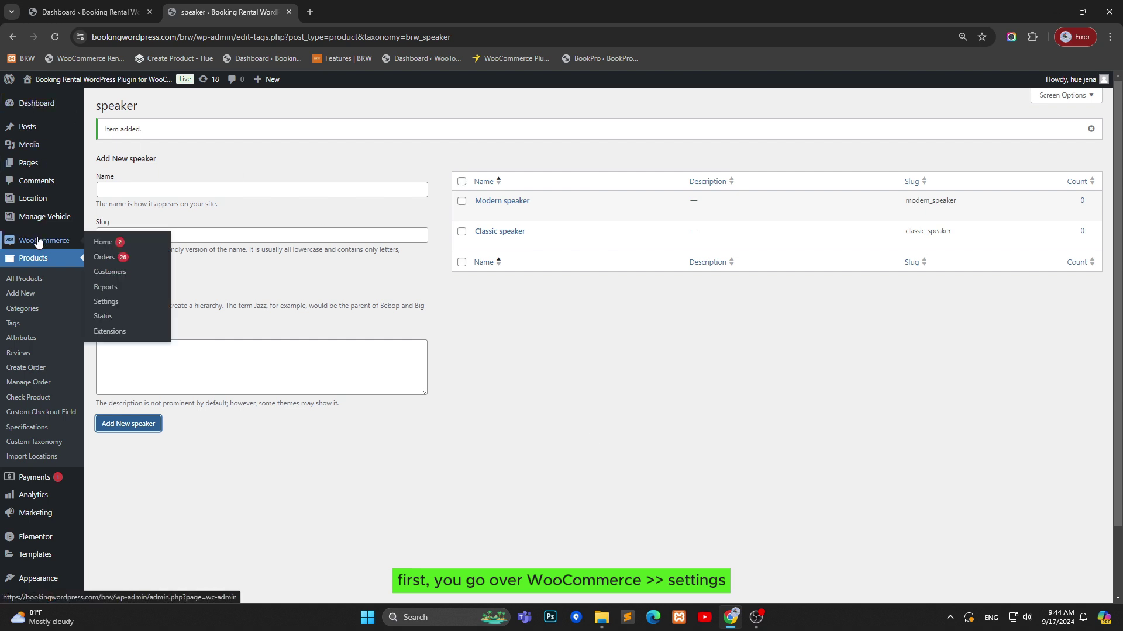
right_click(117, 301)
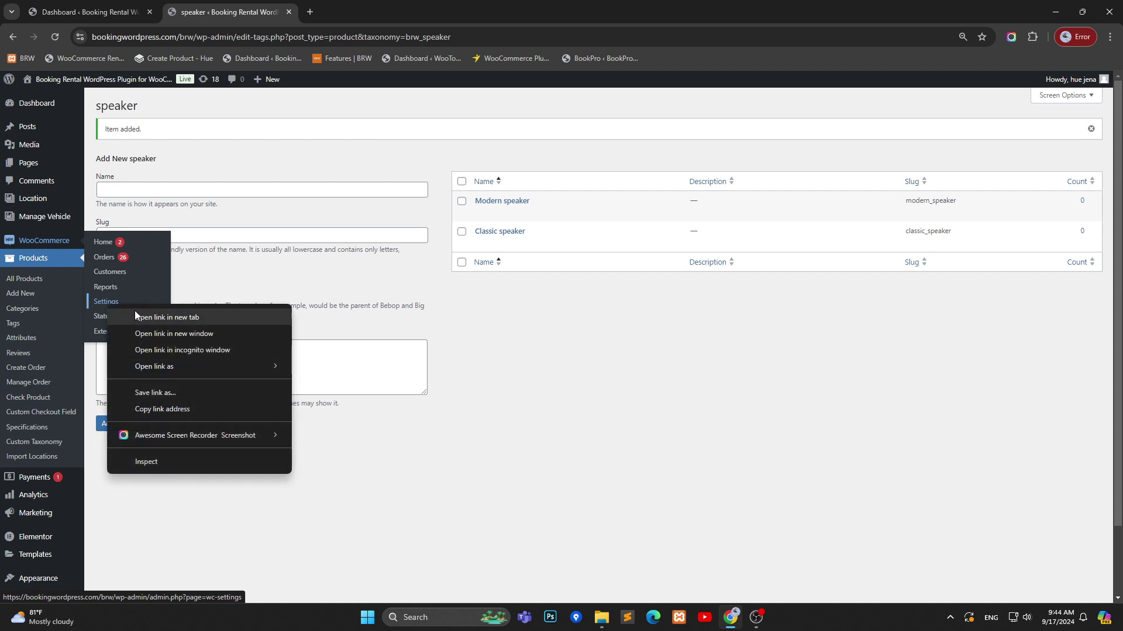
left_click(135, 311)
left_click(336, 7)
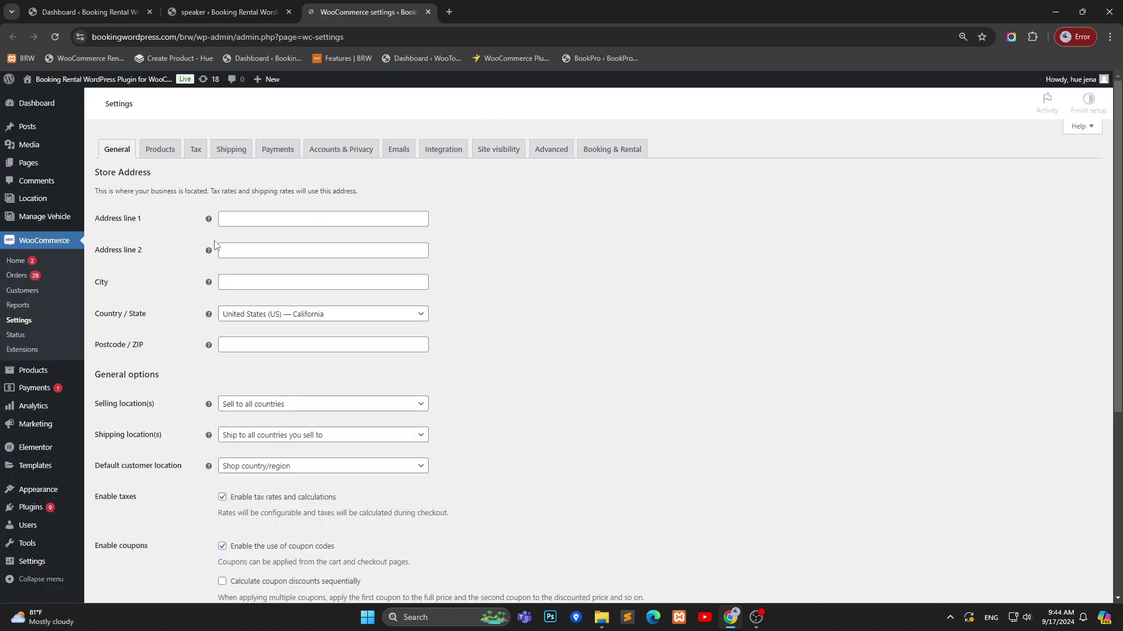
left_click(625, 153)
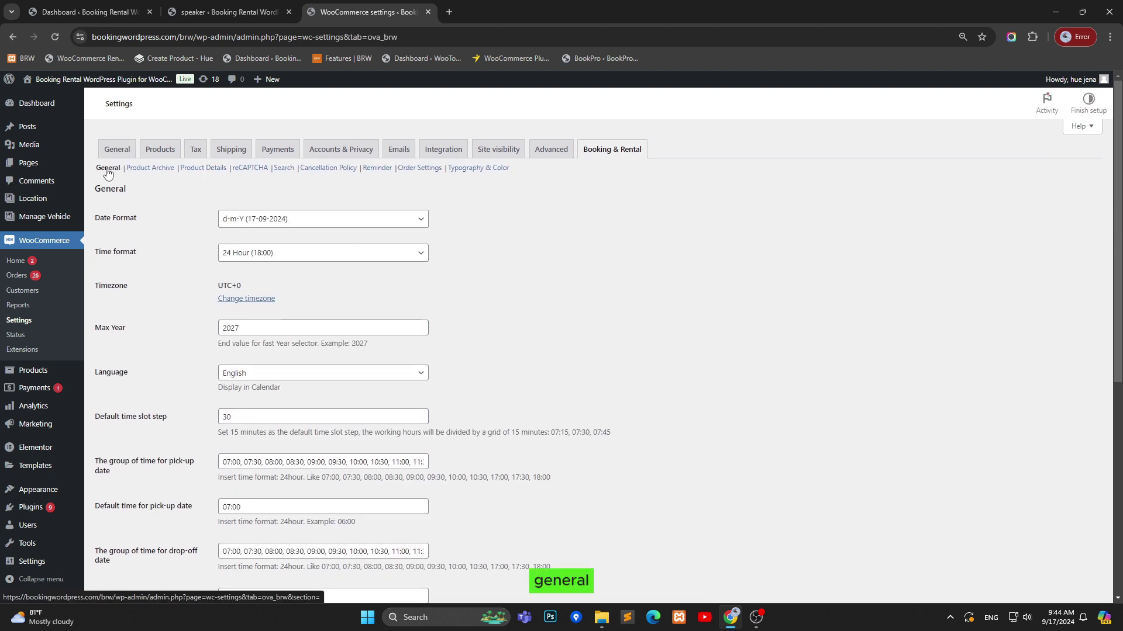
scroll(128, 245, "down", 4)
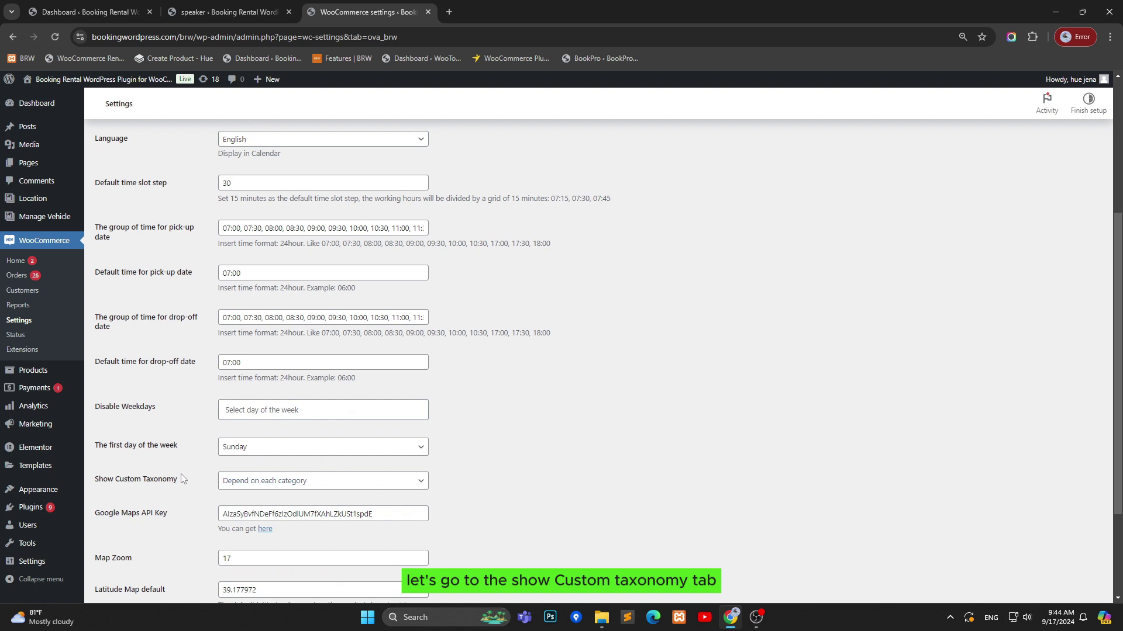
left_click(308, 481)
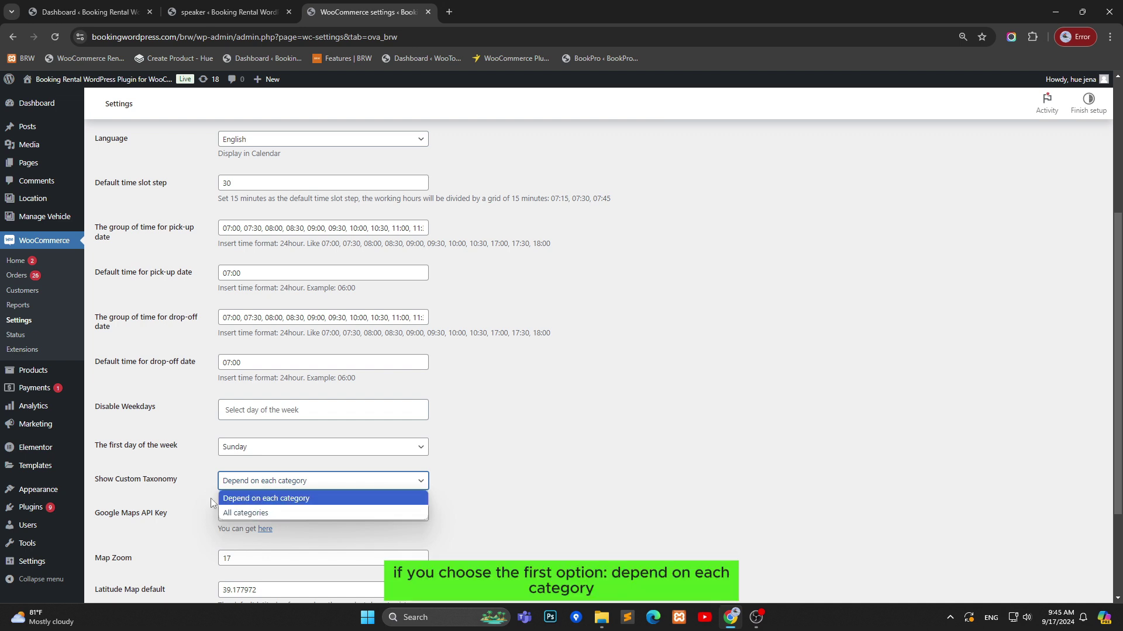
Leave Show Custom Taxonomy on 'Depend on each category' and save the Booking & Rental settings.
left_click(289, 499)
scroll(702, 432, "down", 1)
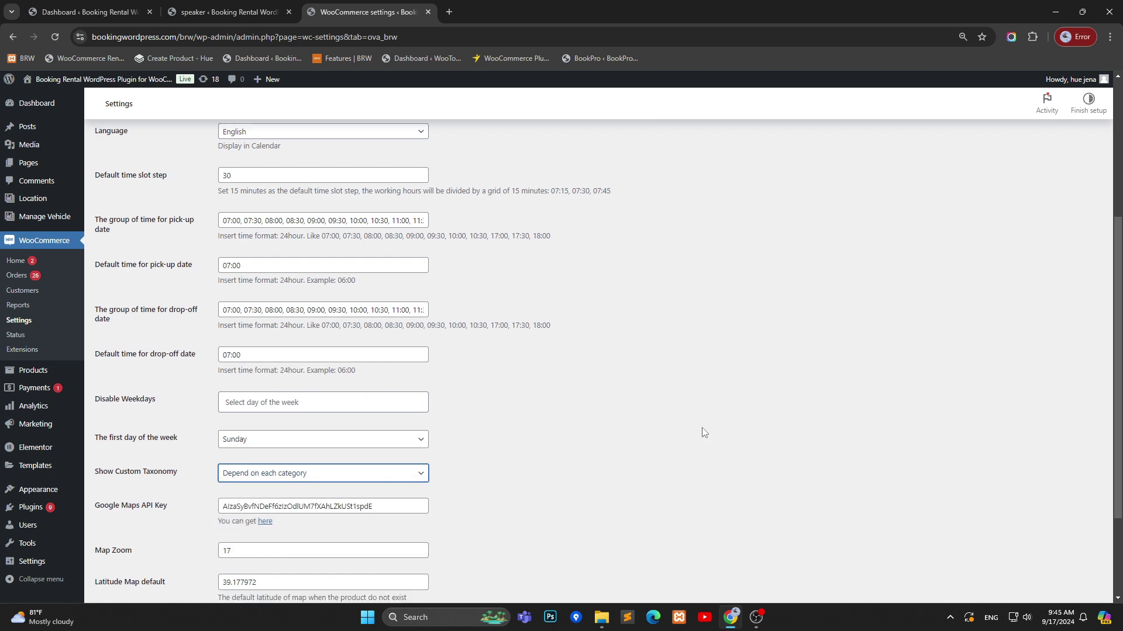
scroll(175, 462, "down", 2)
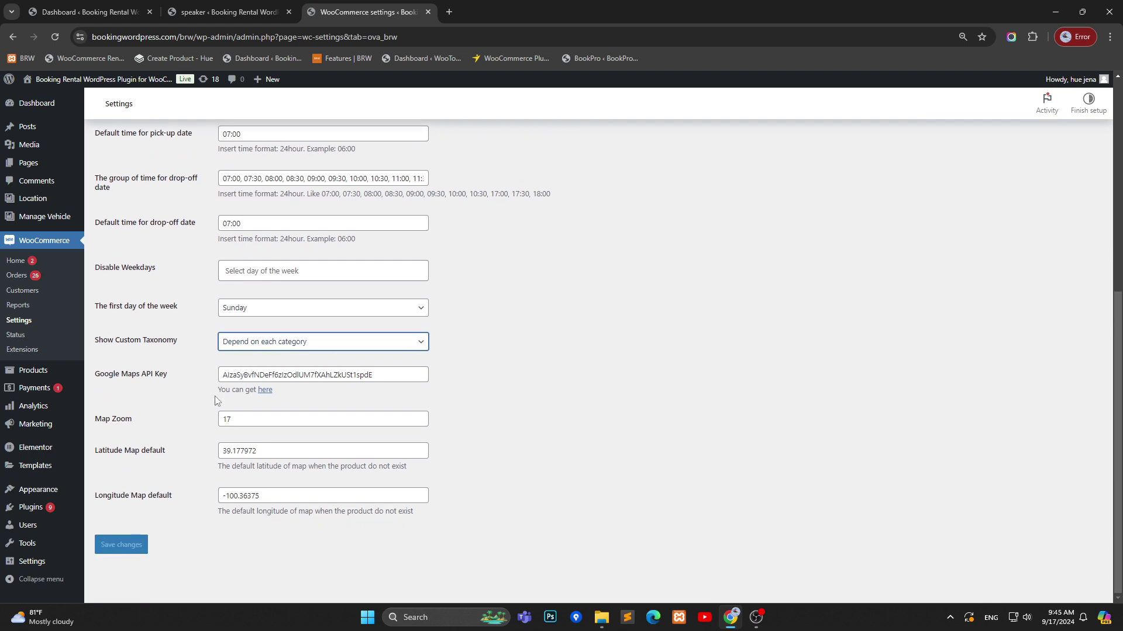
left_click(270, 343)
left_click(269, 373)
left_click(272, 345)
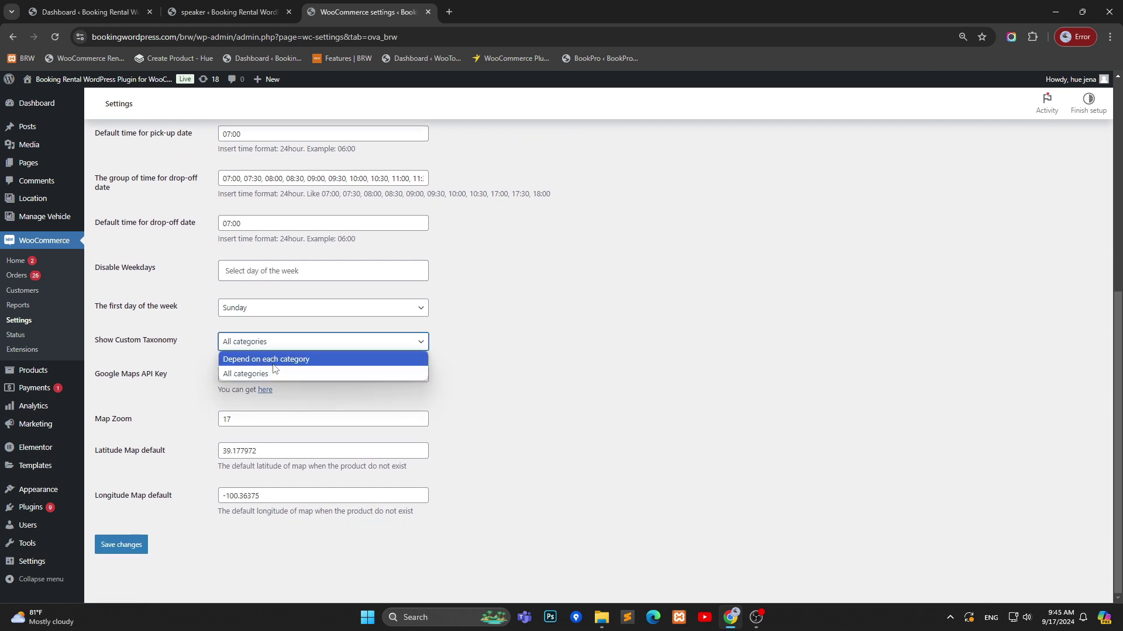
left_click(273, 359)
left_click(123, 545)
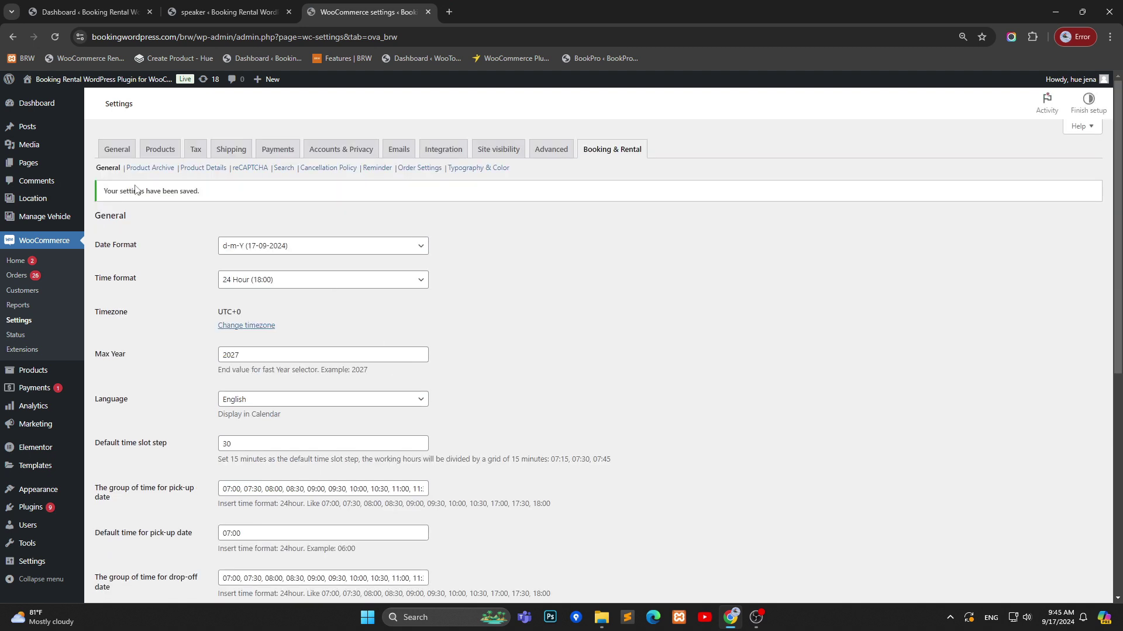
mouse_move(49, 201)
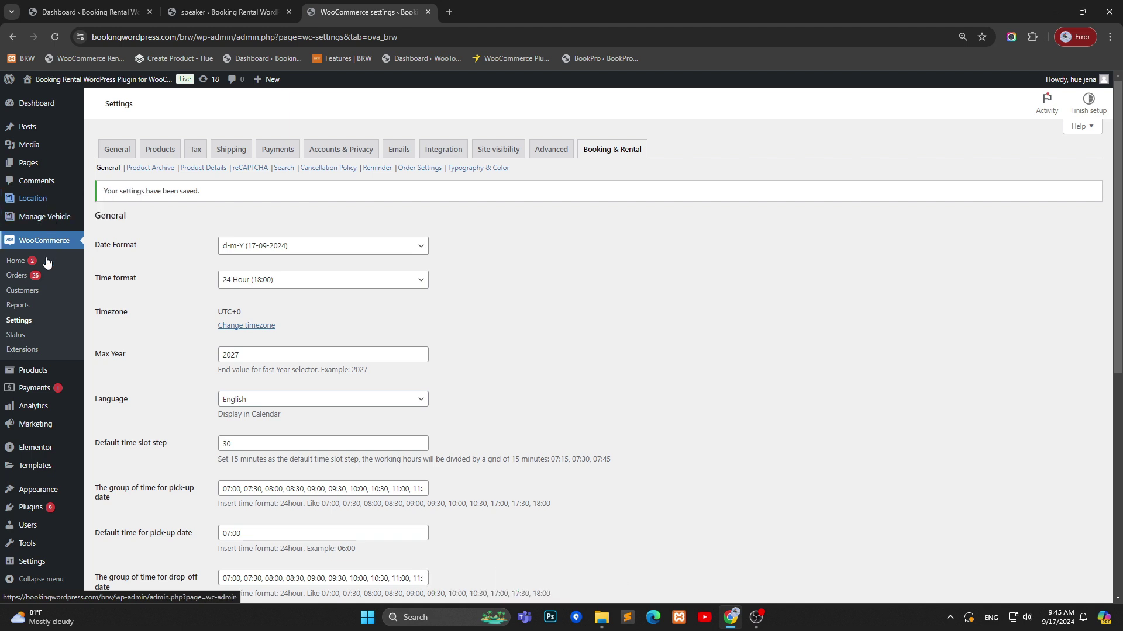
Open the Products > Categories page in a new browser tab.
mouse_move(15, 225)
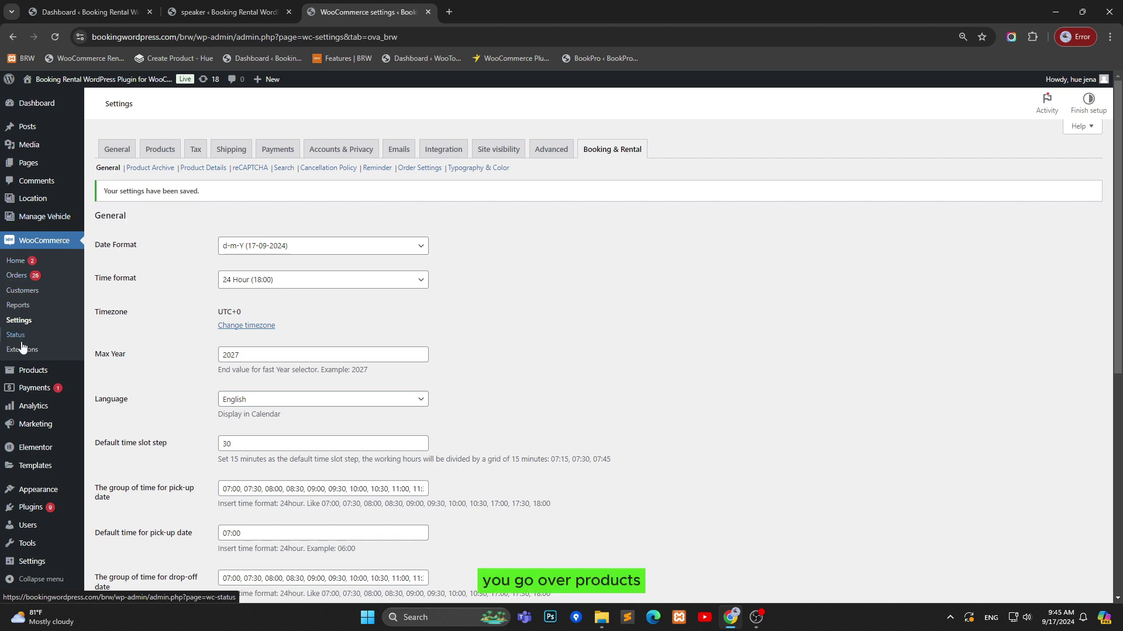
mouse_move(27, 371)
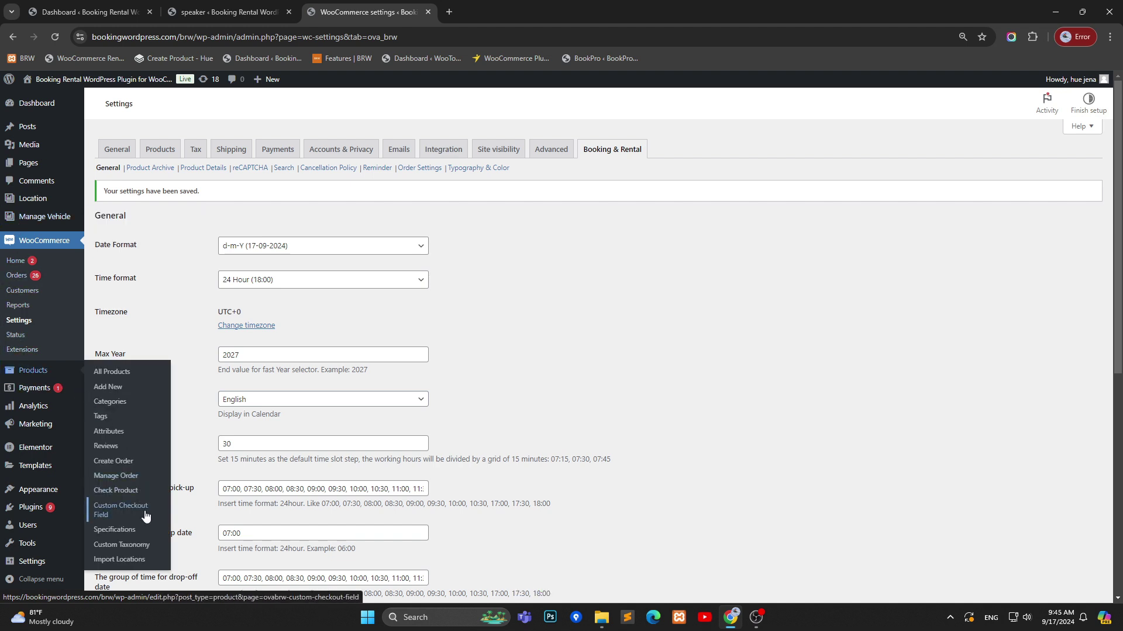
right_click(116, 403)
left_click(165, 411)
left_click(481, 10)
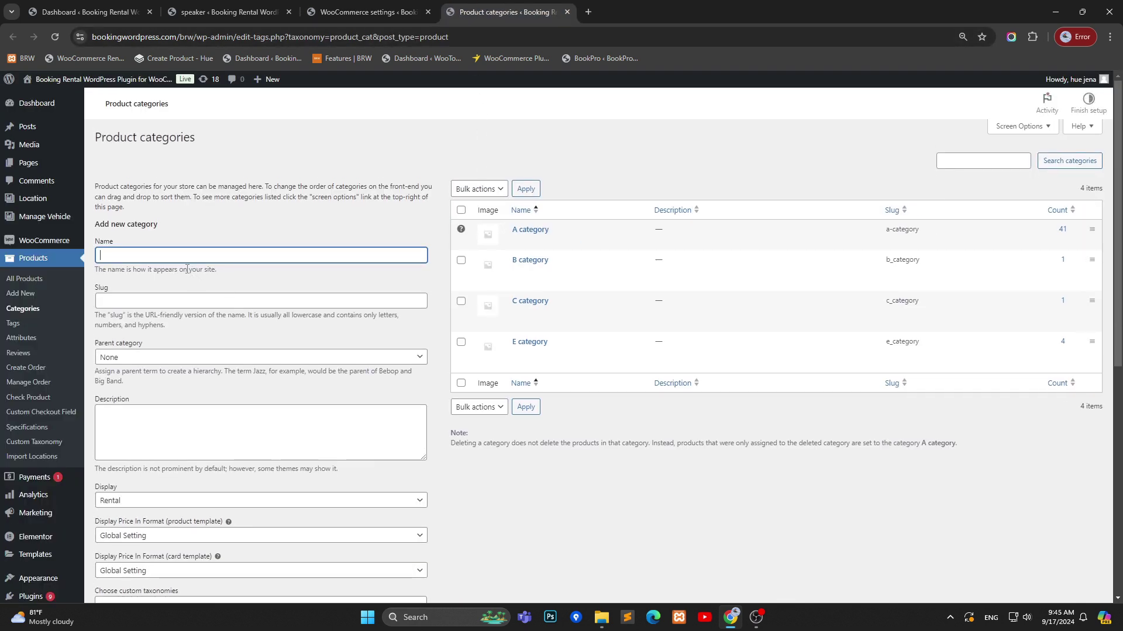
Enter 'R category' as the new category name with slug r_category.
left_click(173, 255)
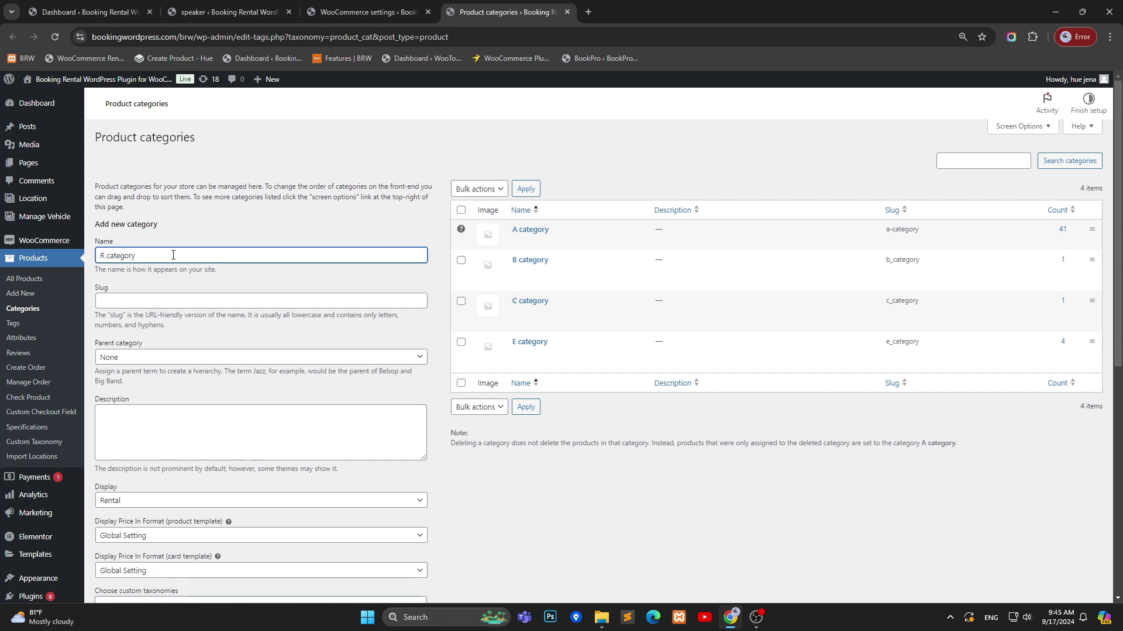
key("ctrl+a")
key("ctrl+c")
left_click(146, 301)
key("ctrl+v")
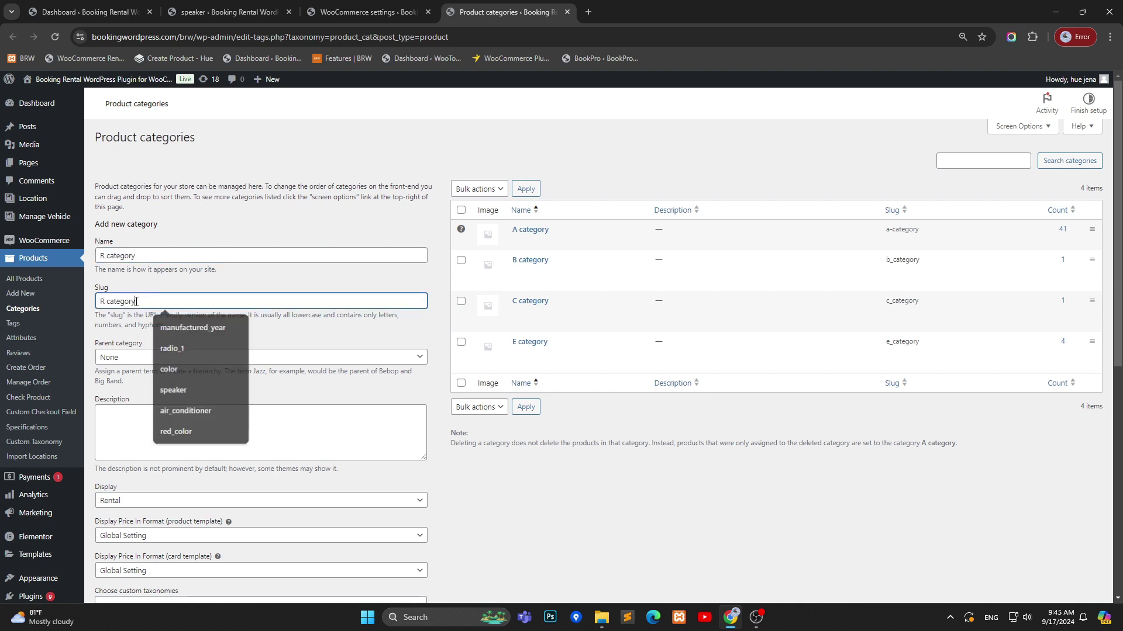
left_click(106, 300)
key("BackSpace")
type("r_")
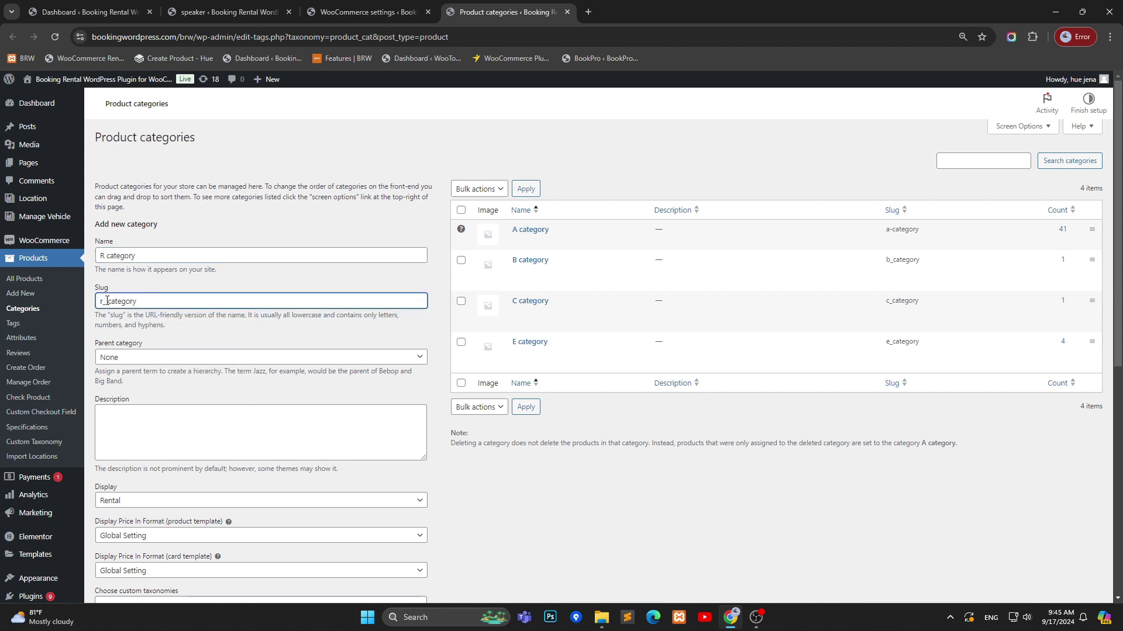
key("BackSpace")
Choose the speaker custom taxonomy for R category and add the new category.
scroll(219, 332, "down", 6)
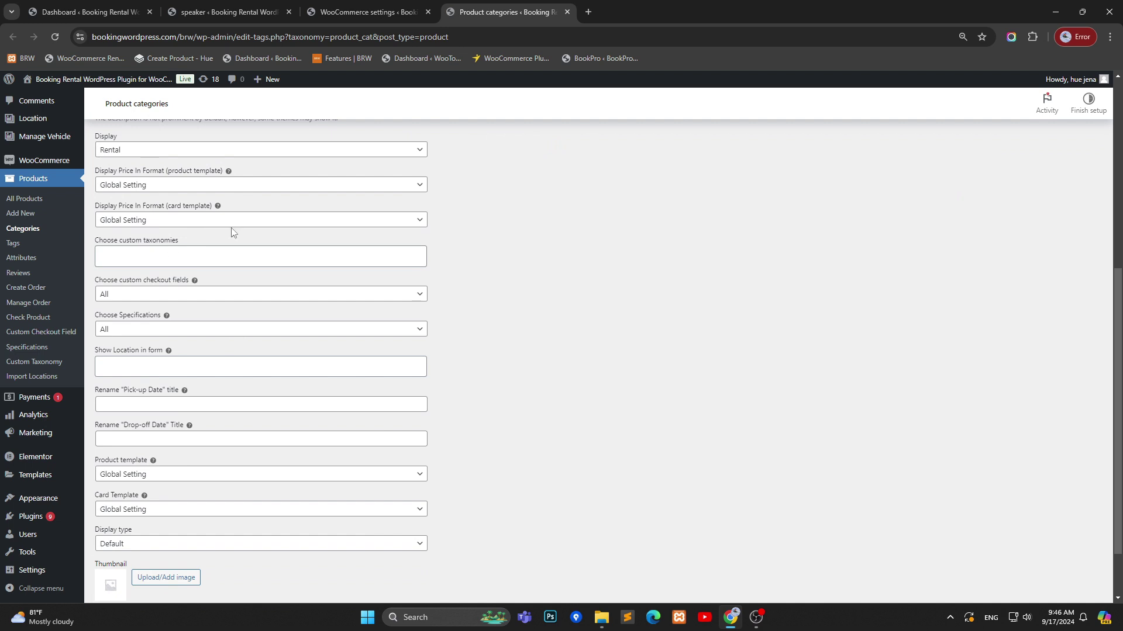
scroll(231, 227, "up", 3)
scroll(209, 209, "up", 3)
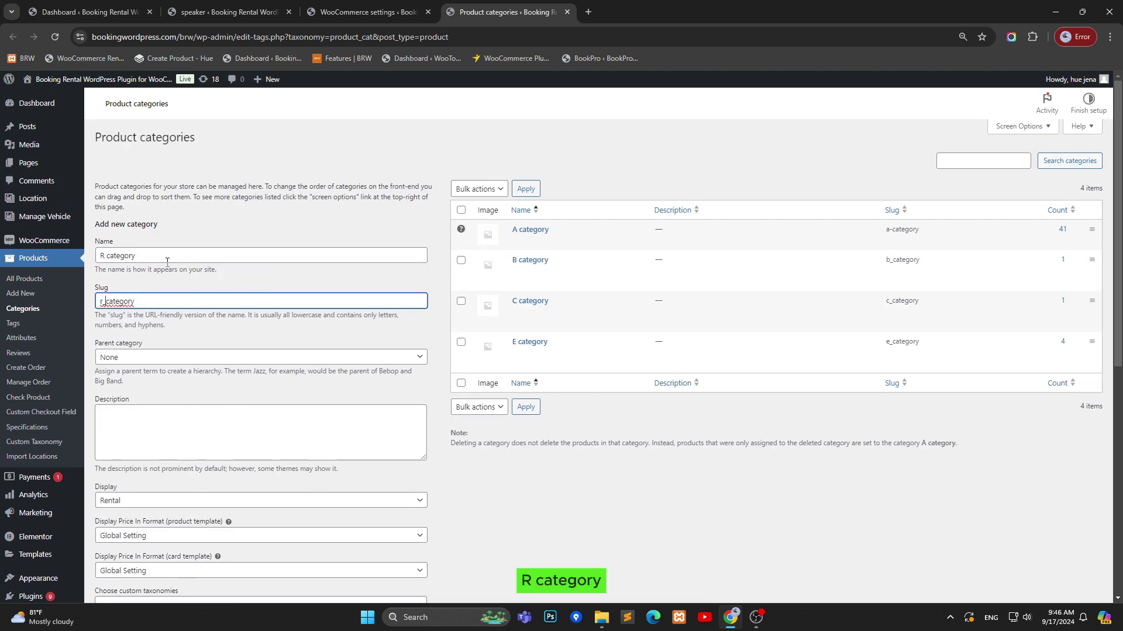
scroll(167, 262, "down", 5)
left_click(163, 312)
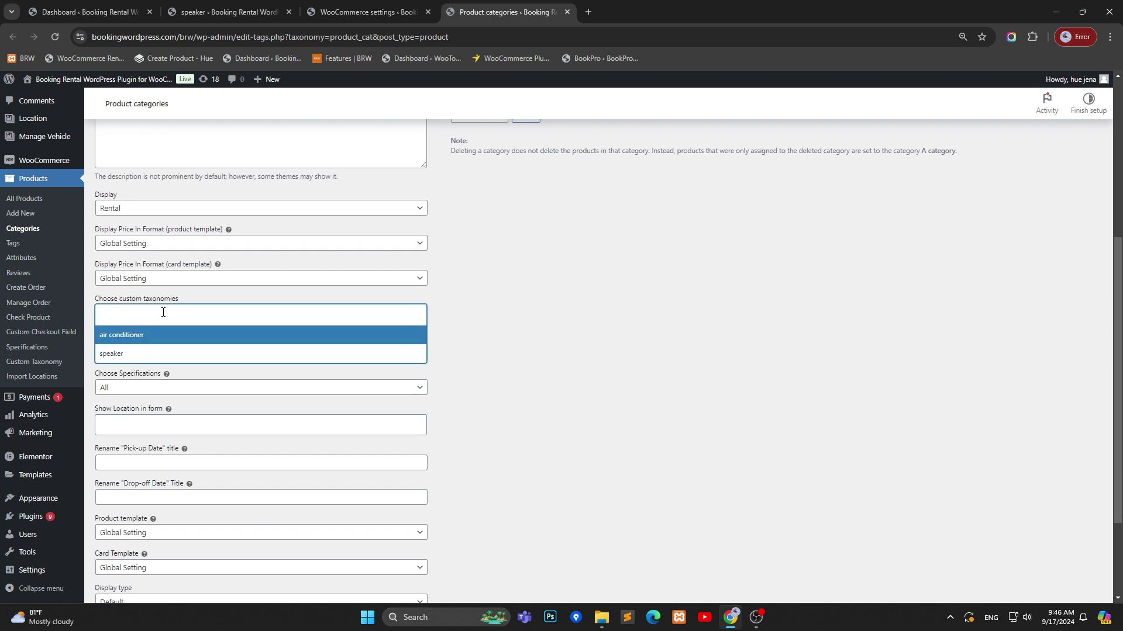
left_click(120, 353)
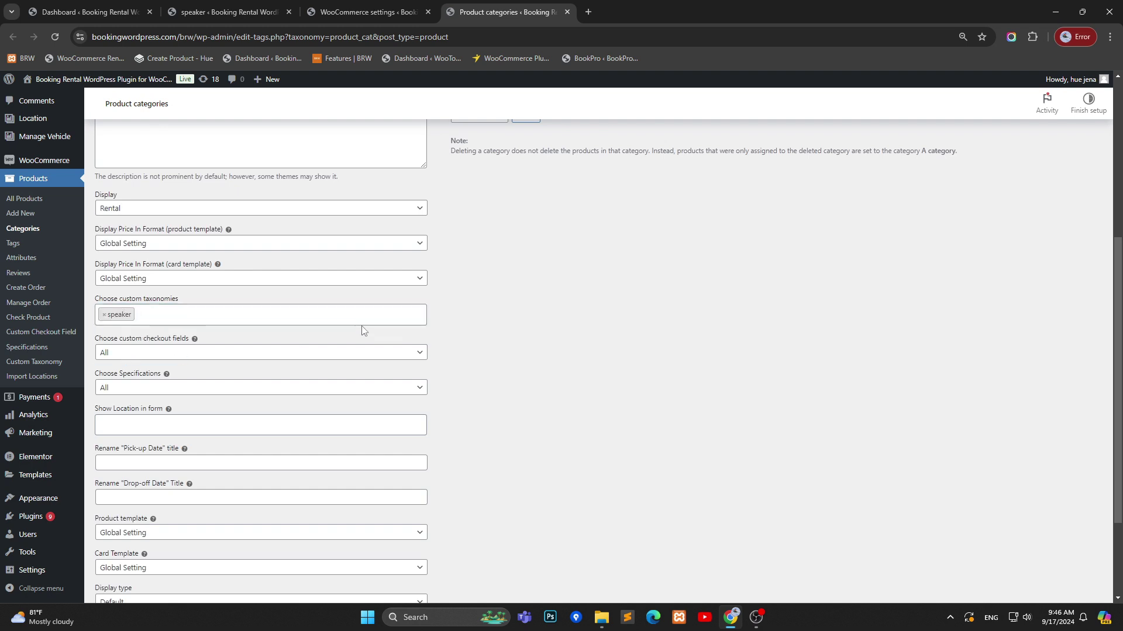
scroll(348, 336, "down", 3)
left_click(127, 552)
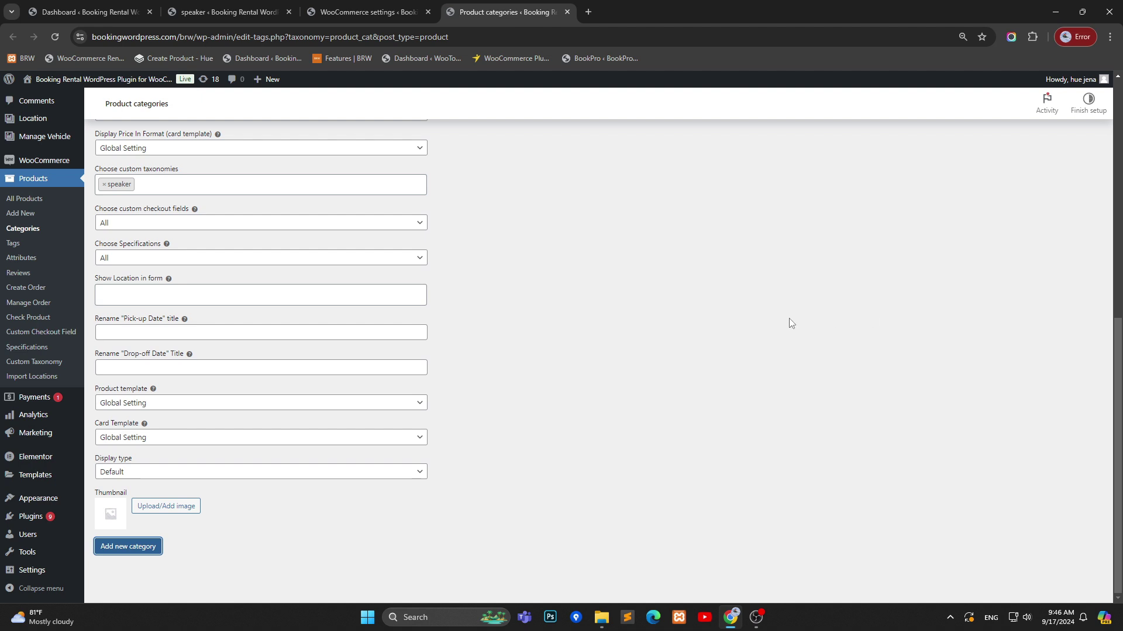
scroll(789, 320, "up", 7)
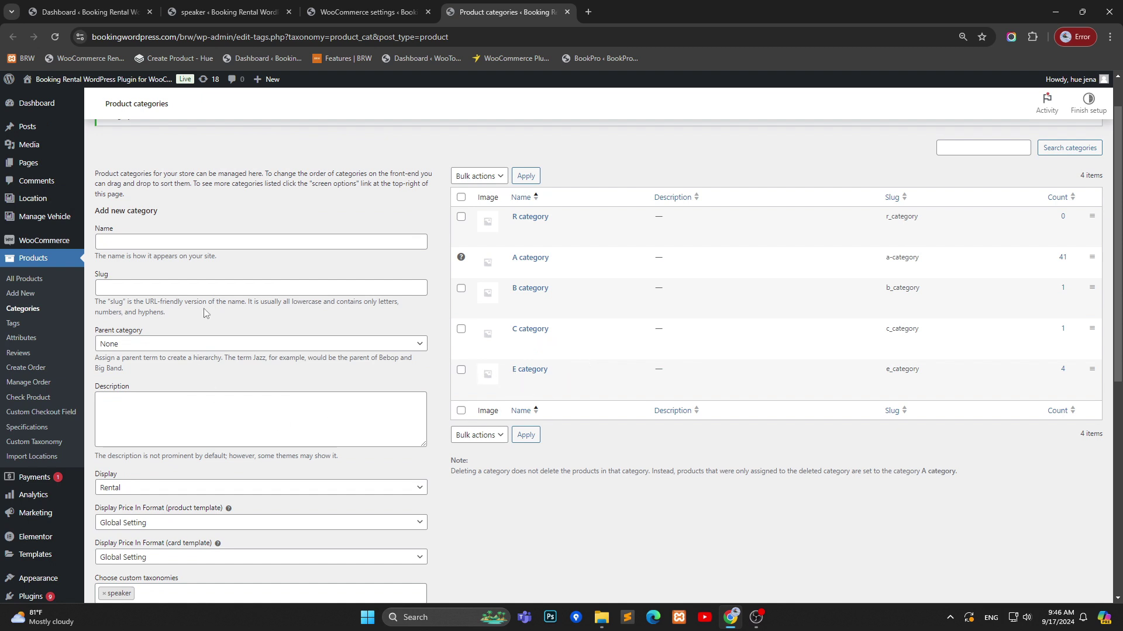
scroll(171, 321, "down", 2)
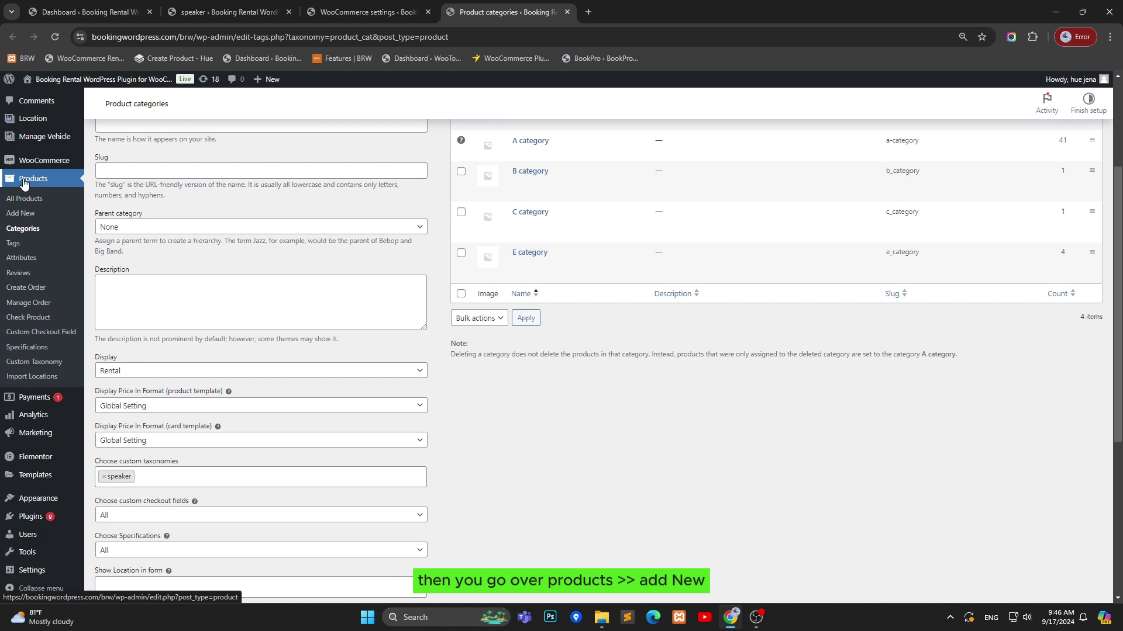
Open a new product page in its own tab and close the unneeded category, settings and speaker tabs.
right_click(20, 213)
left_click(64, 223)
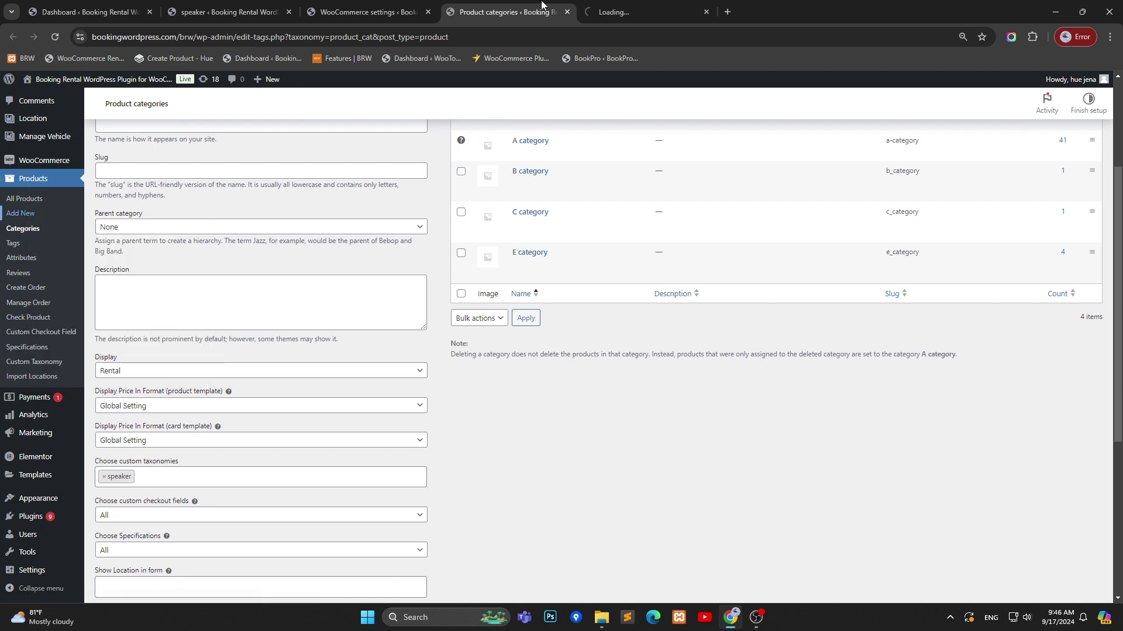
left_click(619, 12)
left_click(567, 12)
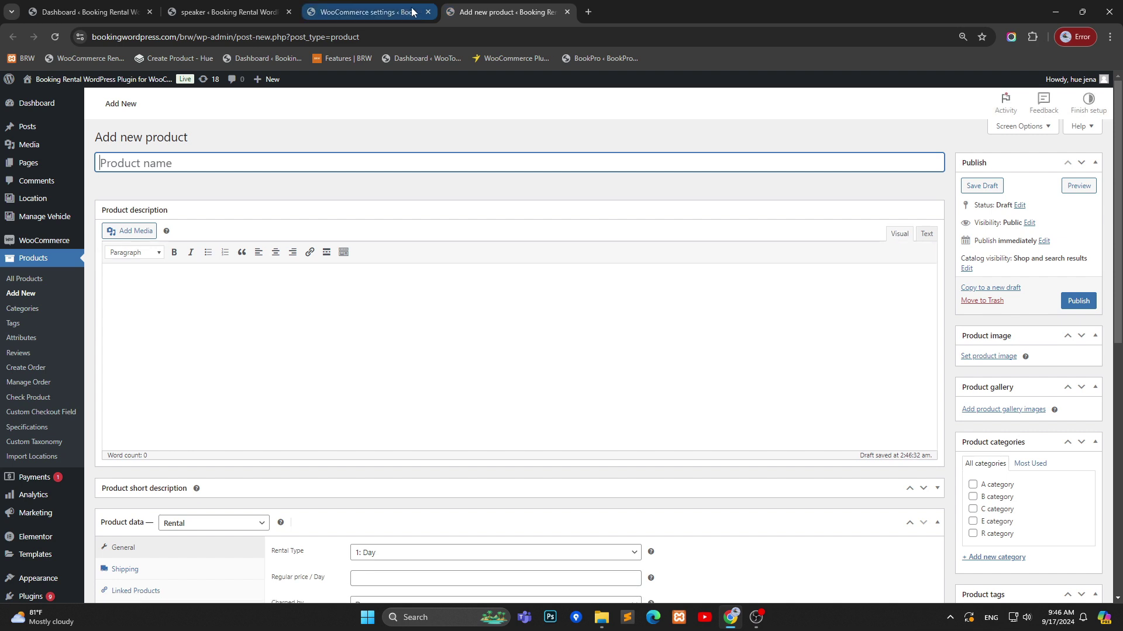
left_click(428, 12)
left_click(289, 12)
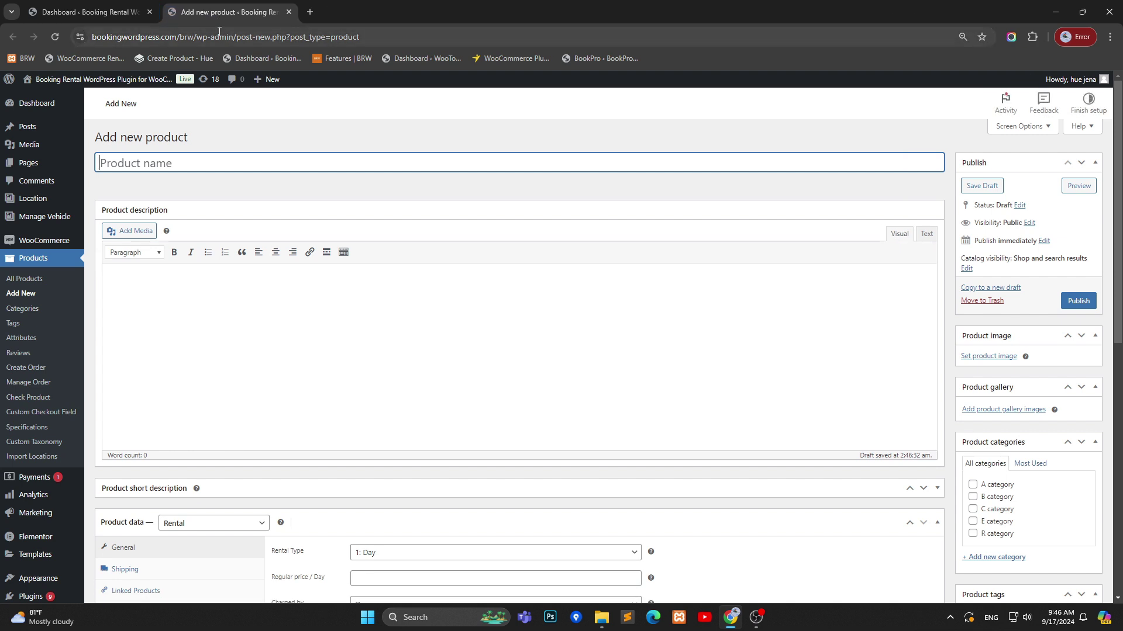
Name the product car1 as a Rental with Rental Type 2: Hour at 30 per hour.
type("car1")
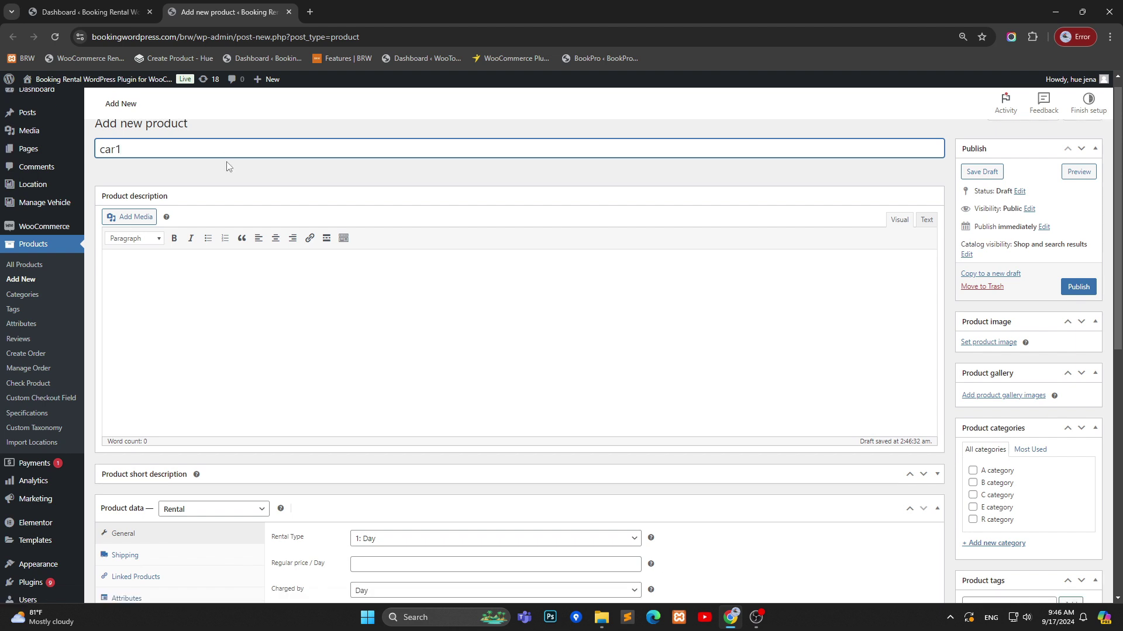
scroll(226, 169, "down", 4)
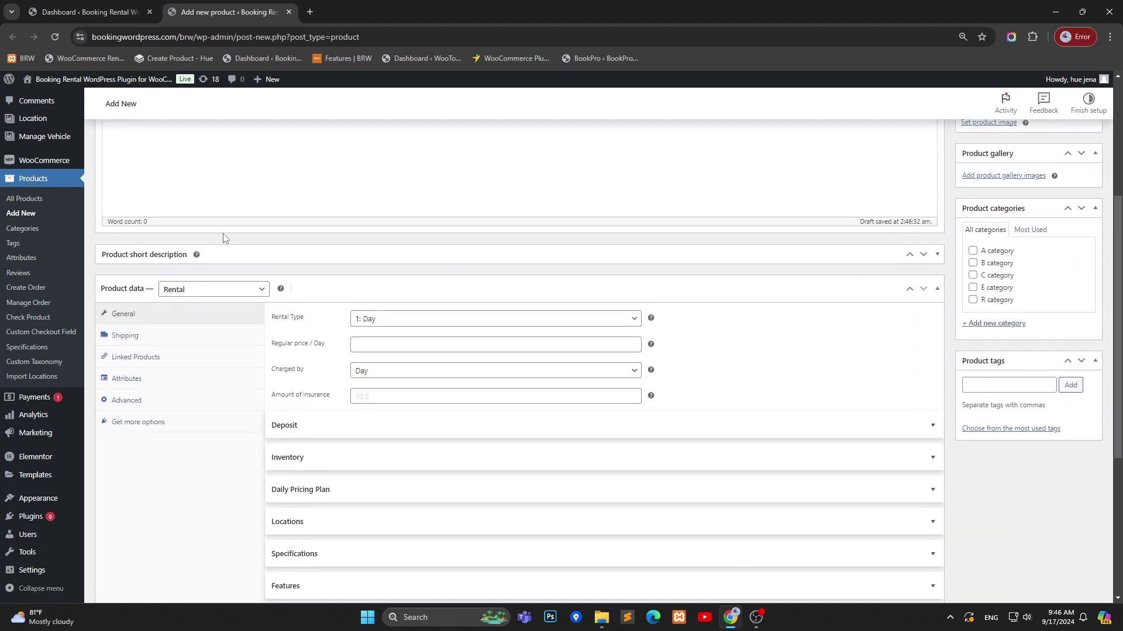
left_click(217, 290)
left_click(206, 376)
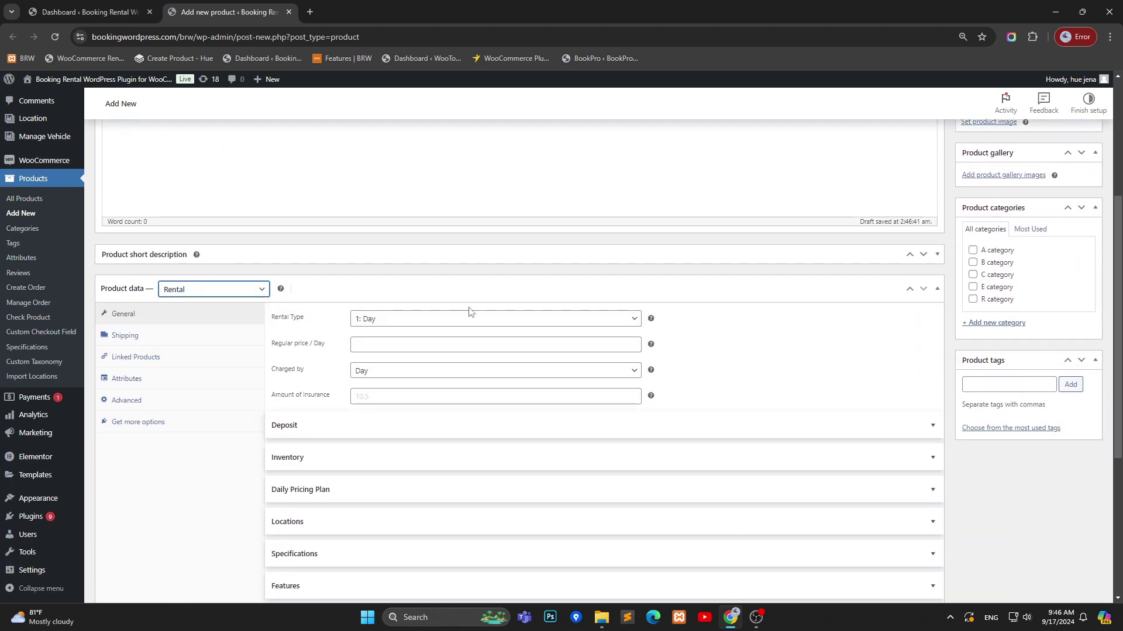
left_click(470, 320)
left_click(435, 349)
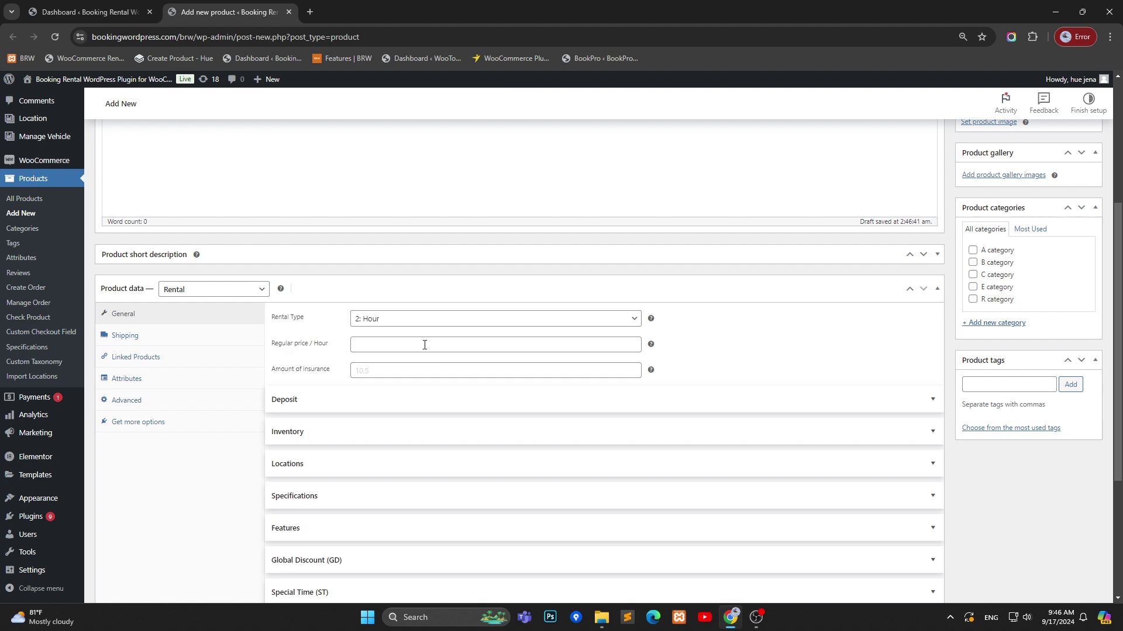
left_click(425, 344)
type("30")
key("Escape")
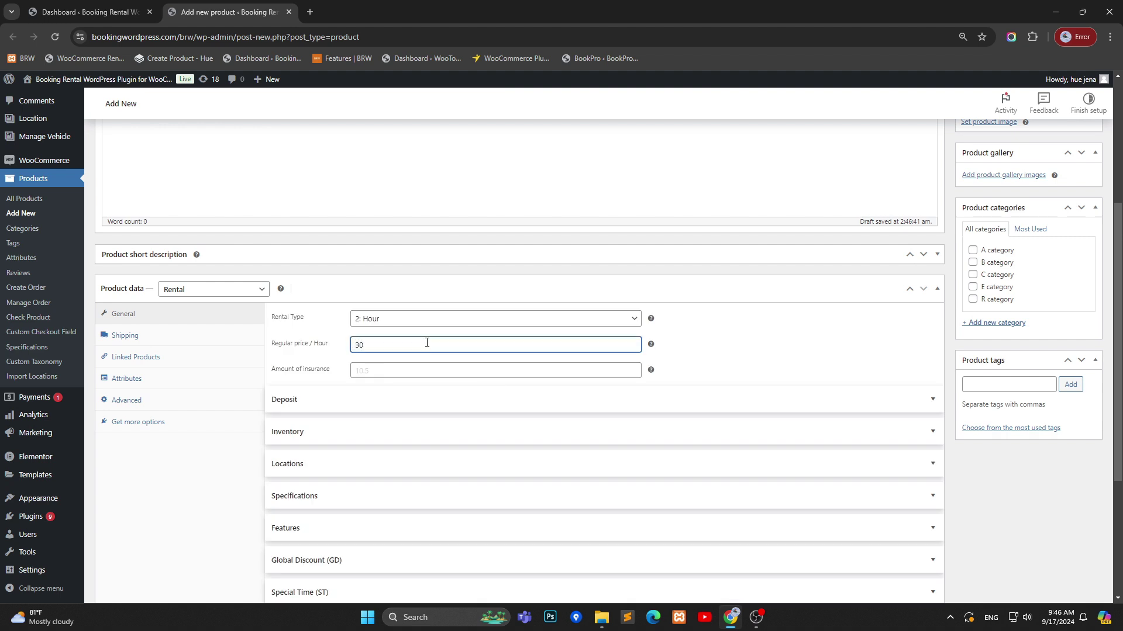
left_click(830, 356)
Tick the R category and Classic speaker, then publish car1.
scroll(905, 336, "up", 3)
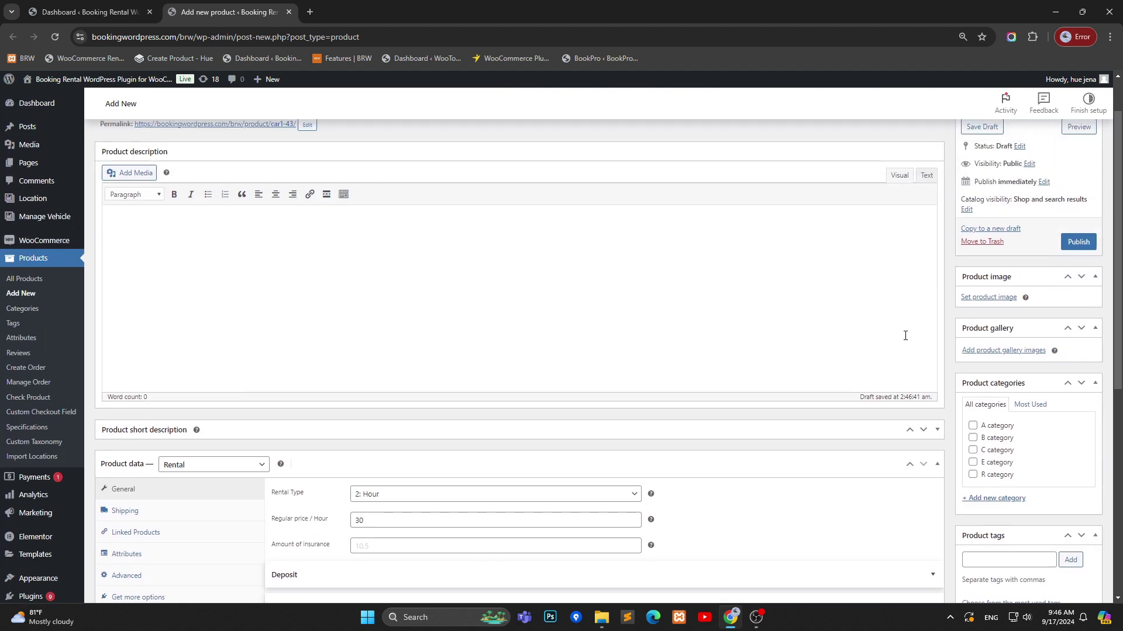
scroll(943, 341, "down", 2)
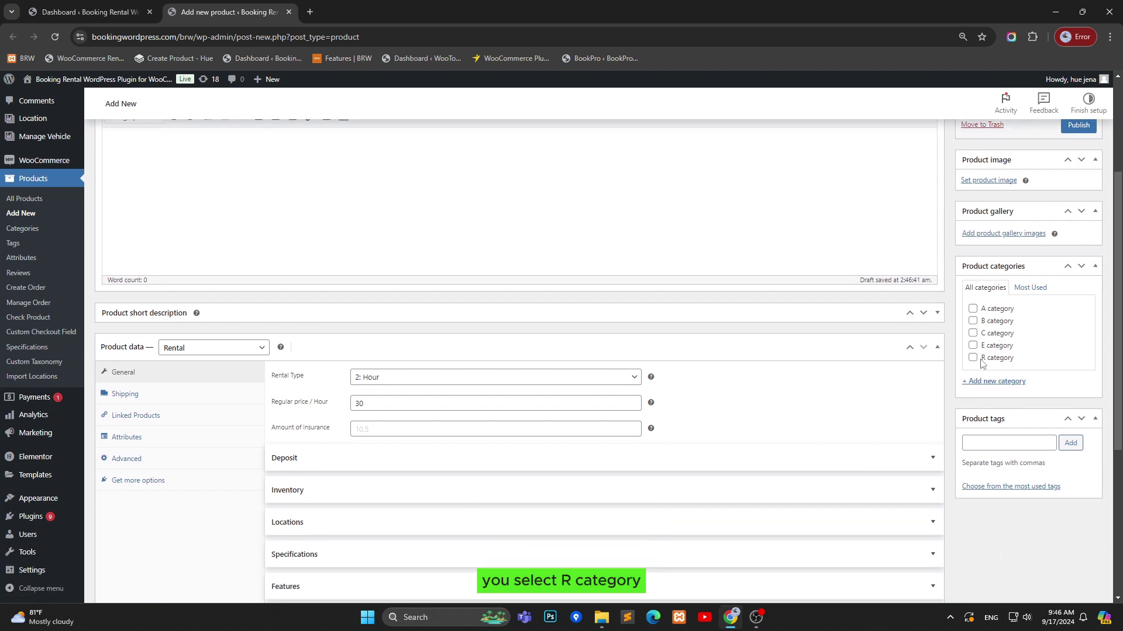
left_click(973, 358)
scroll(1056, 362, "down", 3)
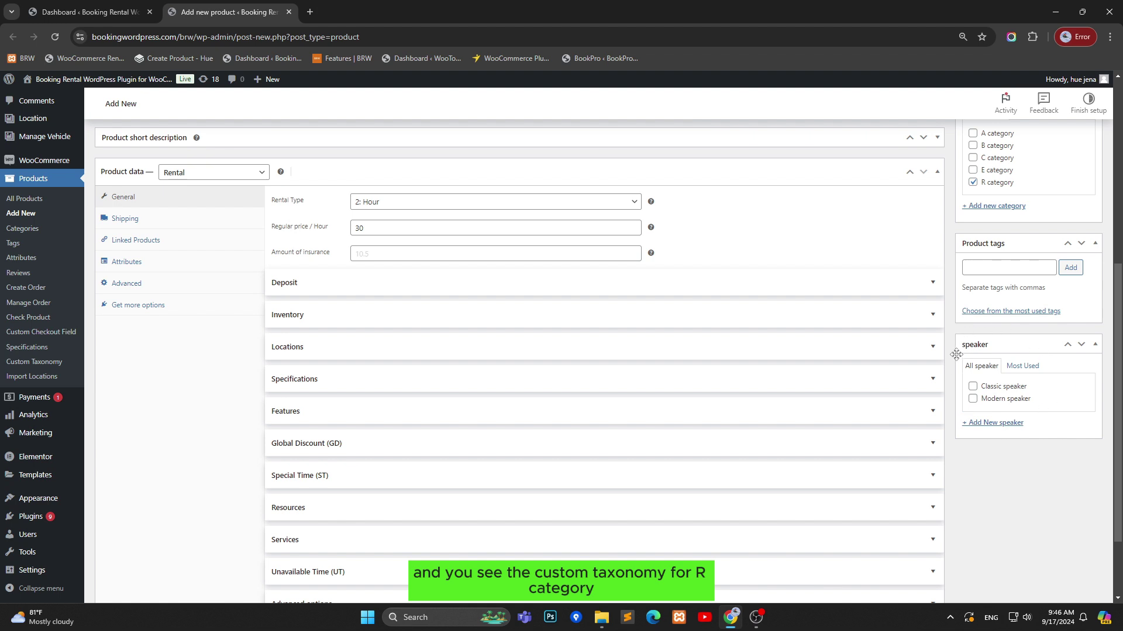
scroll(1023, 343, "up", 2)
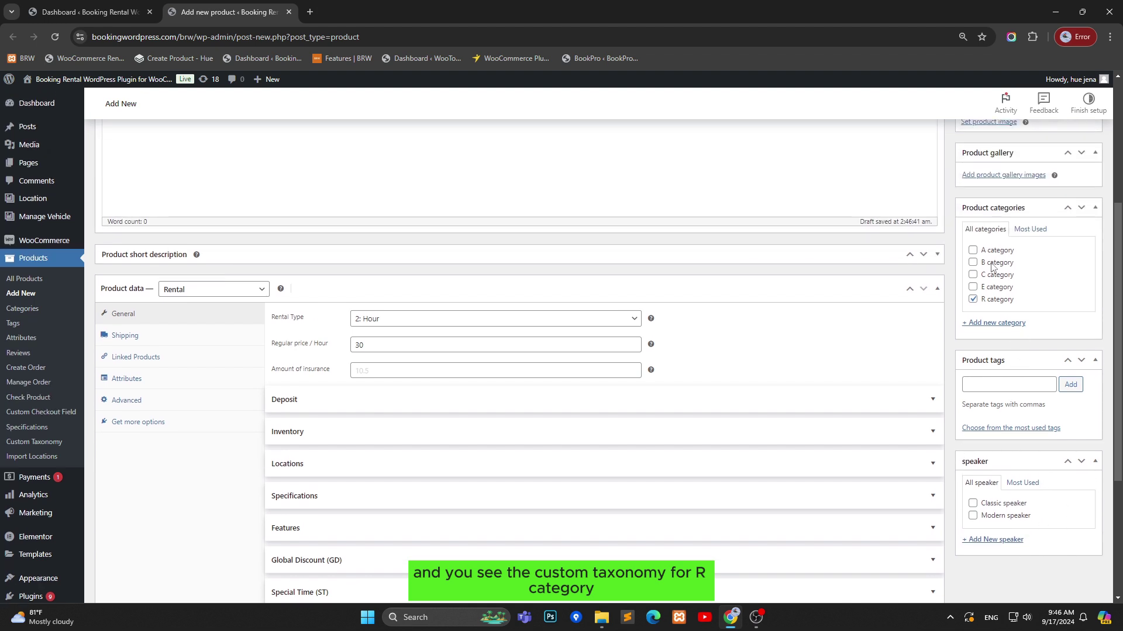
scroll(1014, 307, "down", 2)
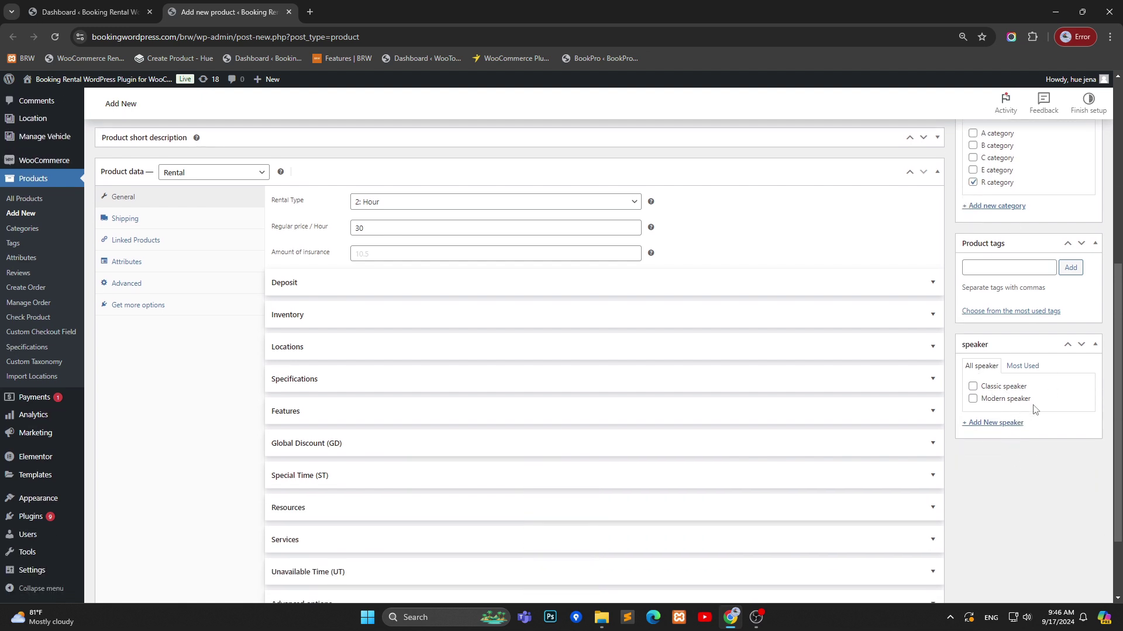
left_click(973, 387)
scroll(1000, 253, "up", 6)
left_click(1079, 298)
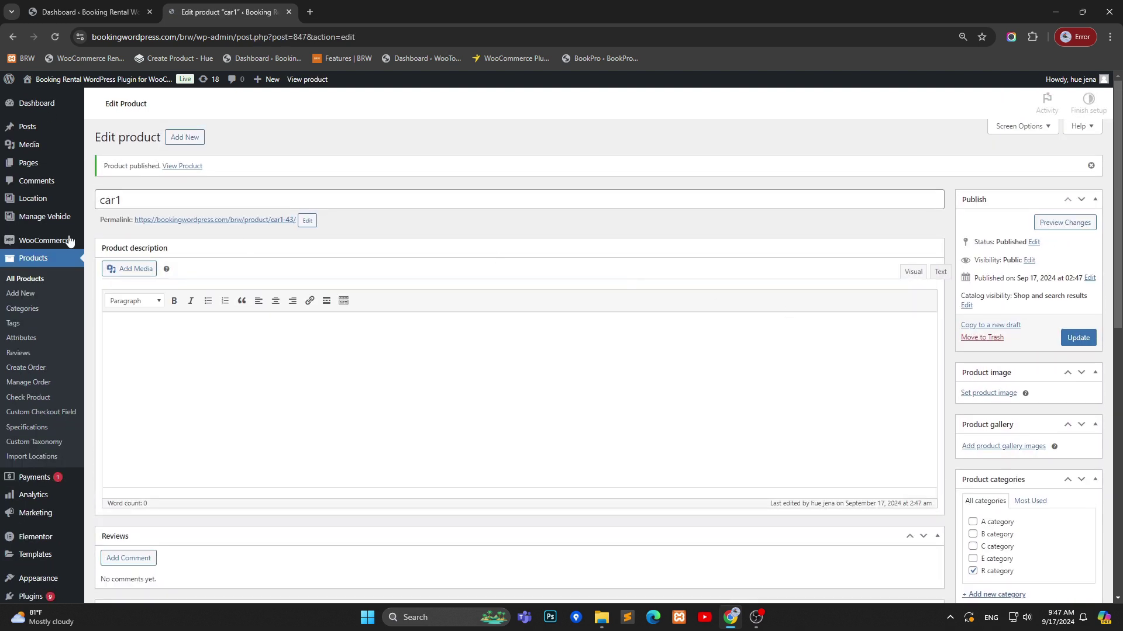
View car1's public product page in a new tab.
right_click(232, 224)
left_click(263, 231)
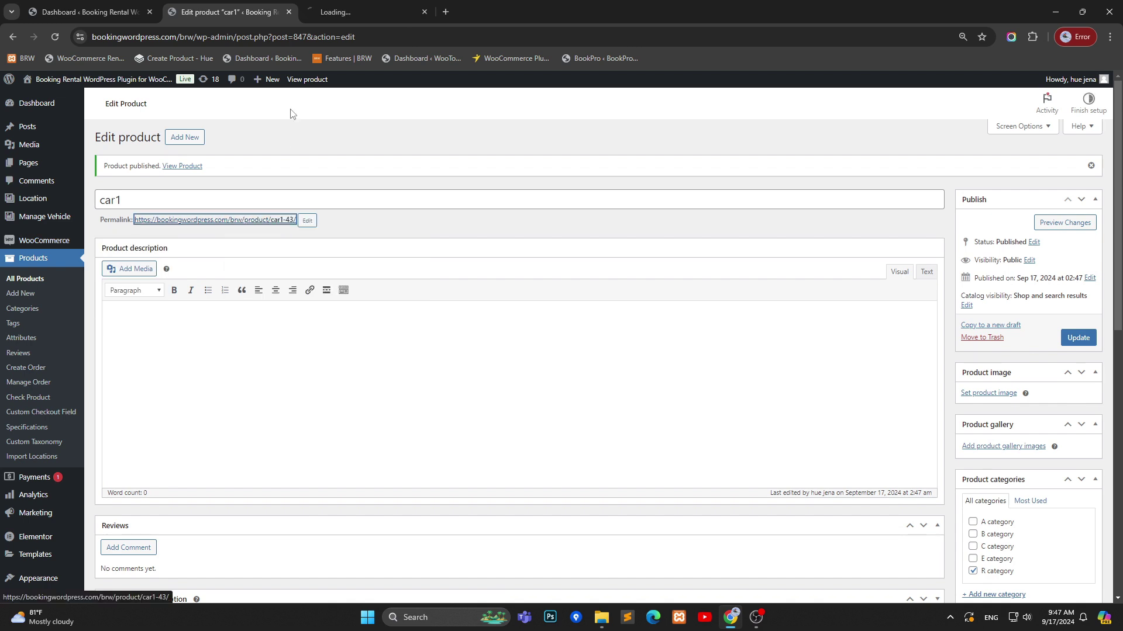
left_click(359, 22)
scroll(591, 281, "down", 2)
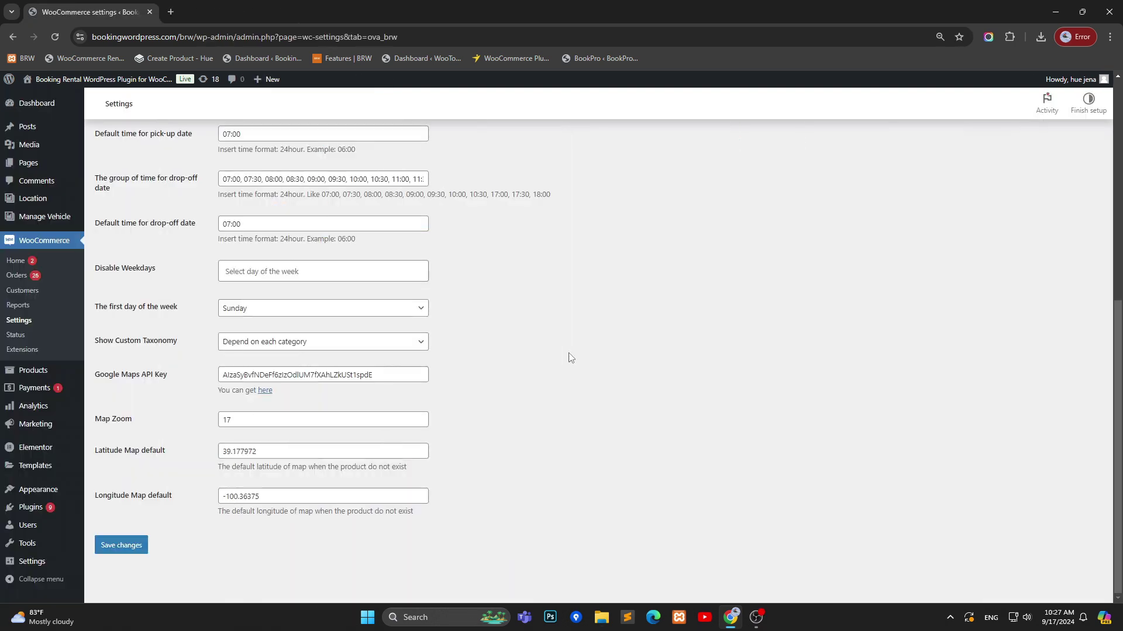
Change Show Custom Taxonomy from Depend on each category to All categories and save.
left_click(332, 345)
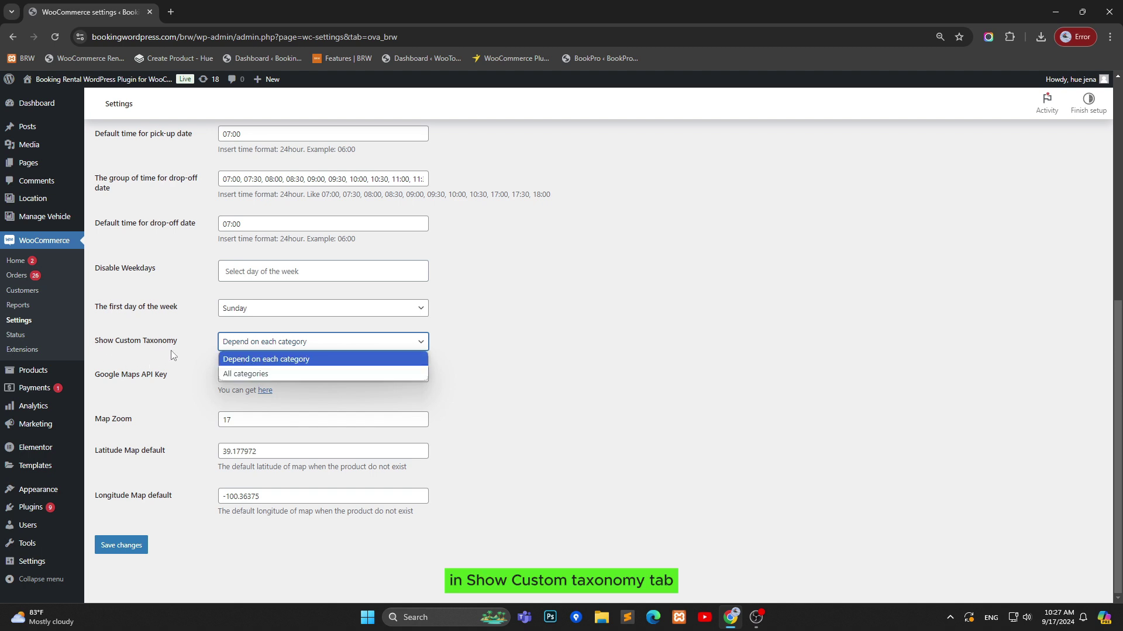
left_click(250, 375)
left_click(115, 553)
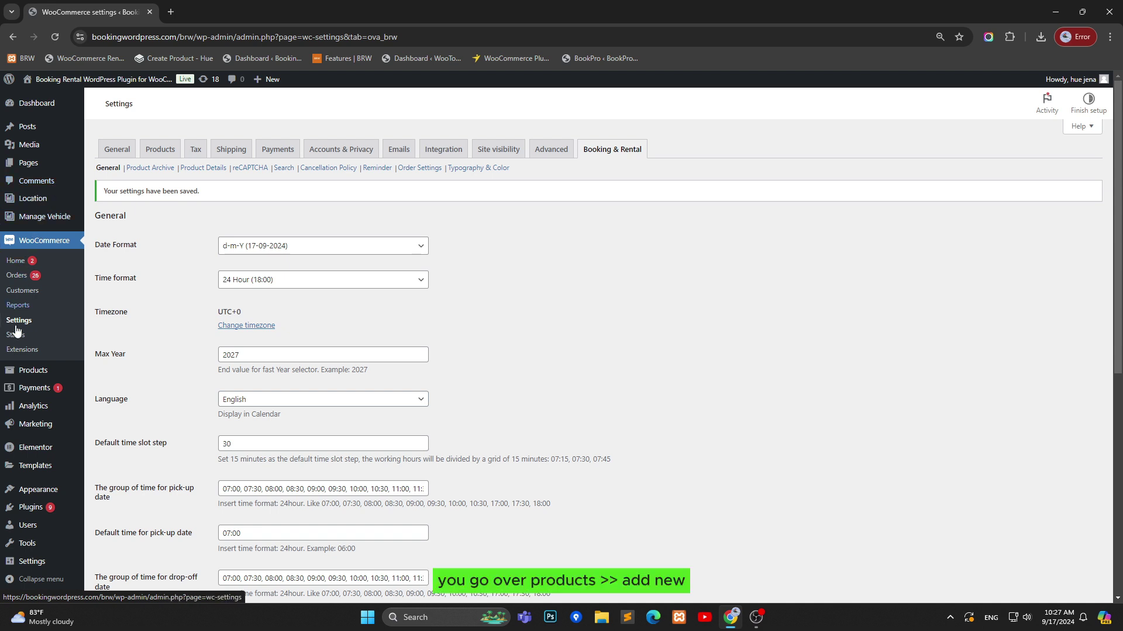
Start a new product in a separate tab and name it car2.
mouse_move(30, 370)
right_click(135, 398)
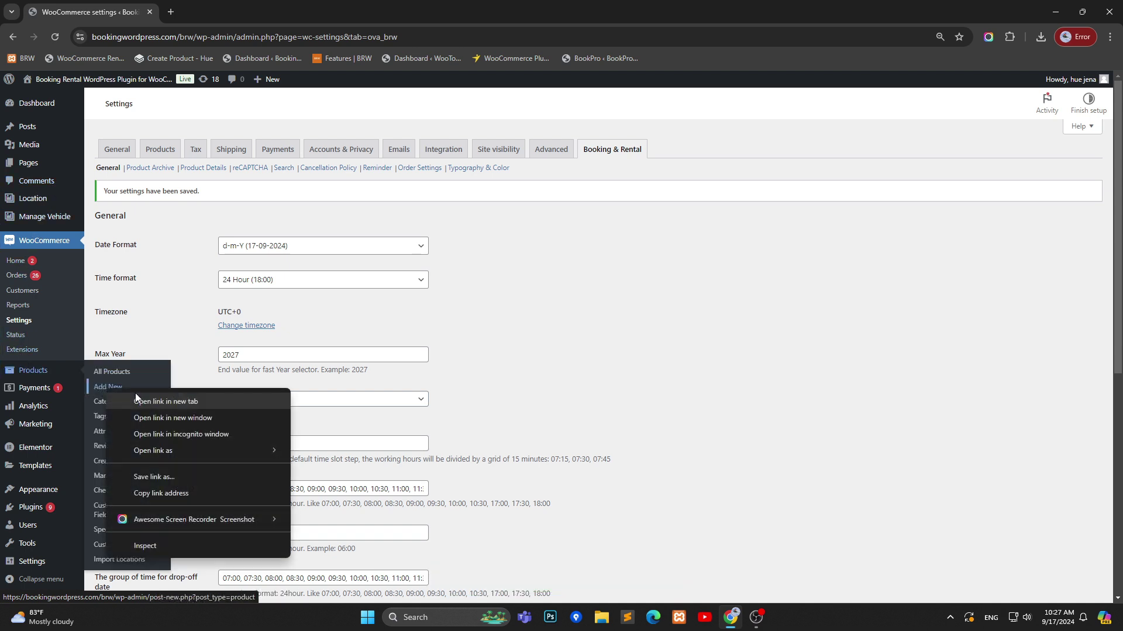
left_click(136, 402)
left_click(228, 11)
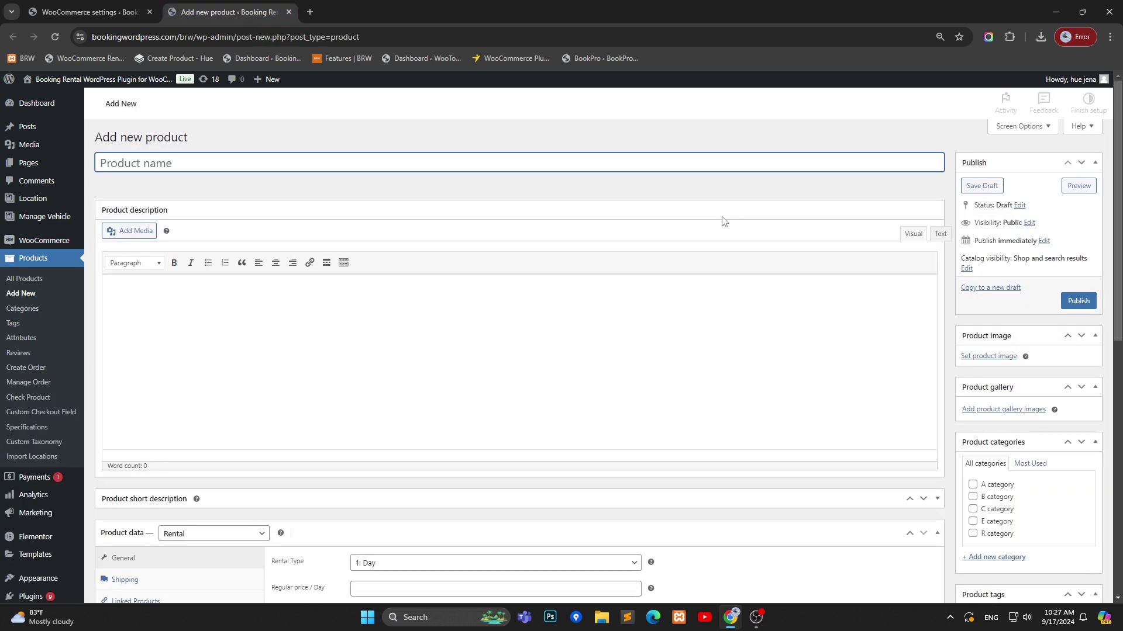
scroll(1077, 235, "down", 8)
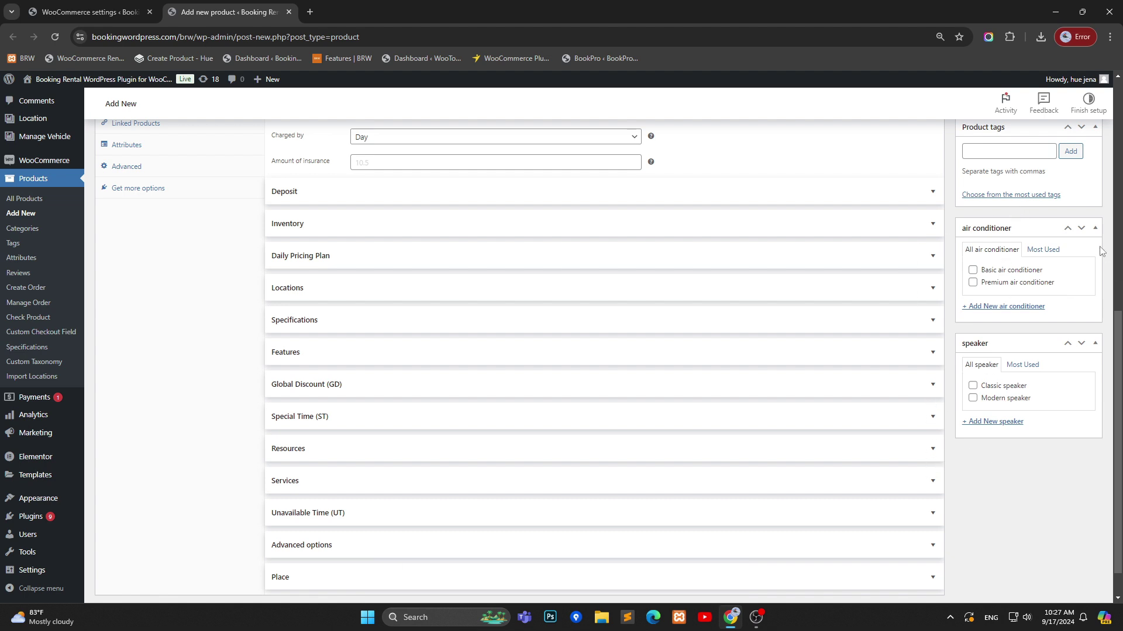
scroll(1048, 278, "up", 7)
scroll(386, 180, "up", 1)
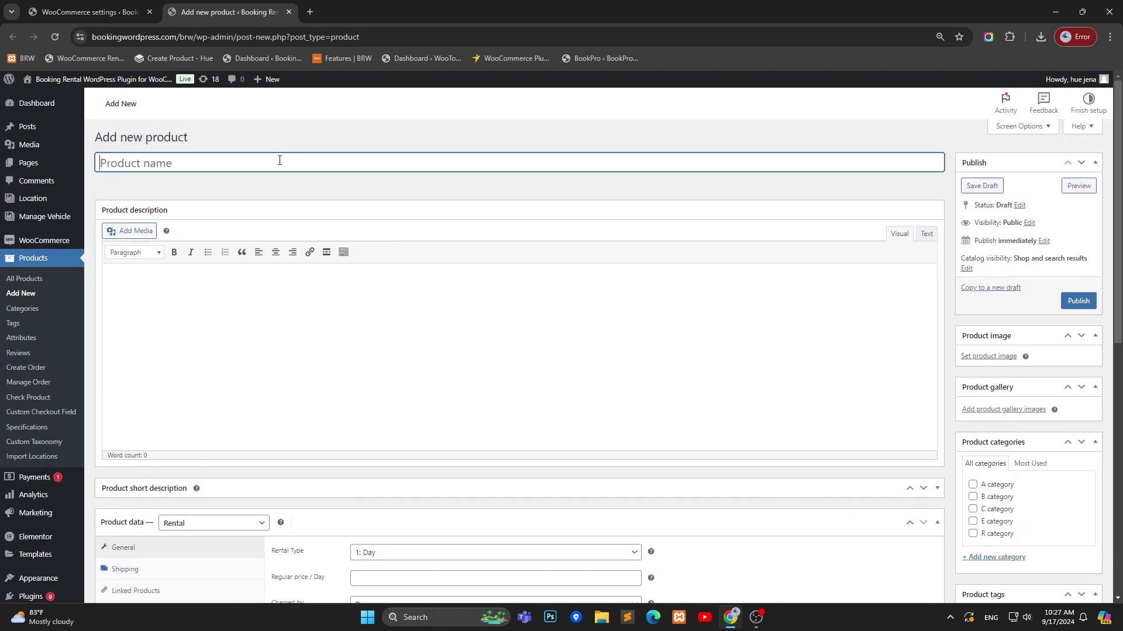
type("car2")
scroll(269, 176, "down", 3)
Keep the Rental product type, set Rental Type 2: Hour and price 30.
left_click(243, 353)
left_click(176, 434)
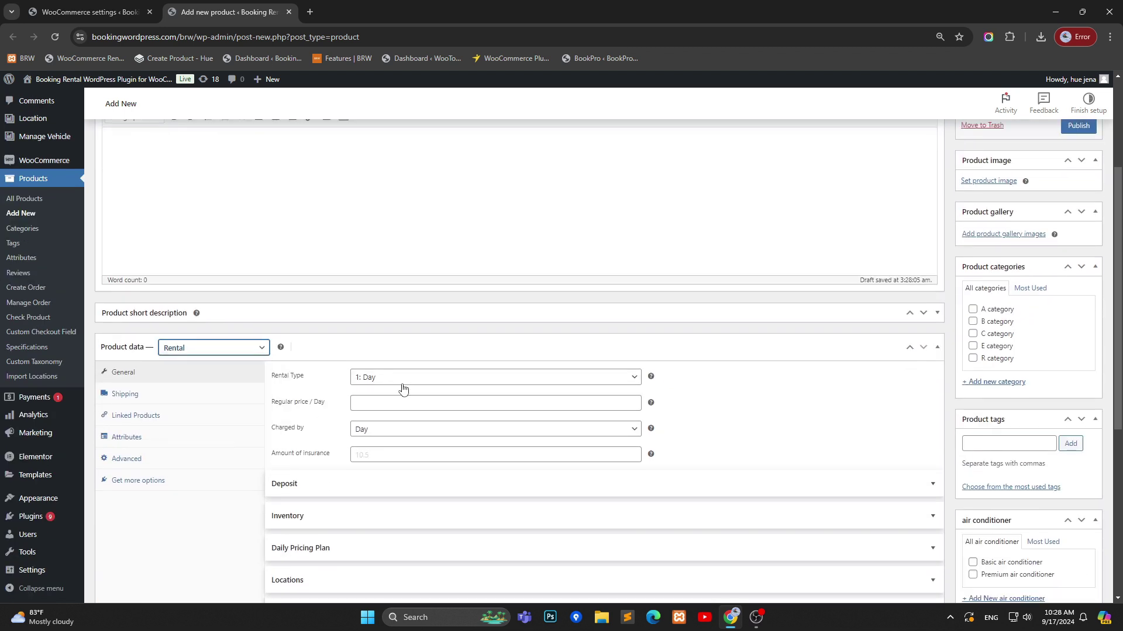
left_click(403, 377)
left_click(401, 408)
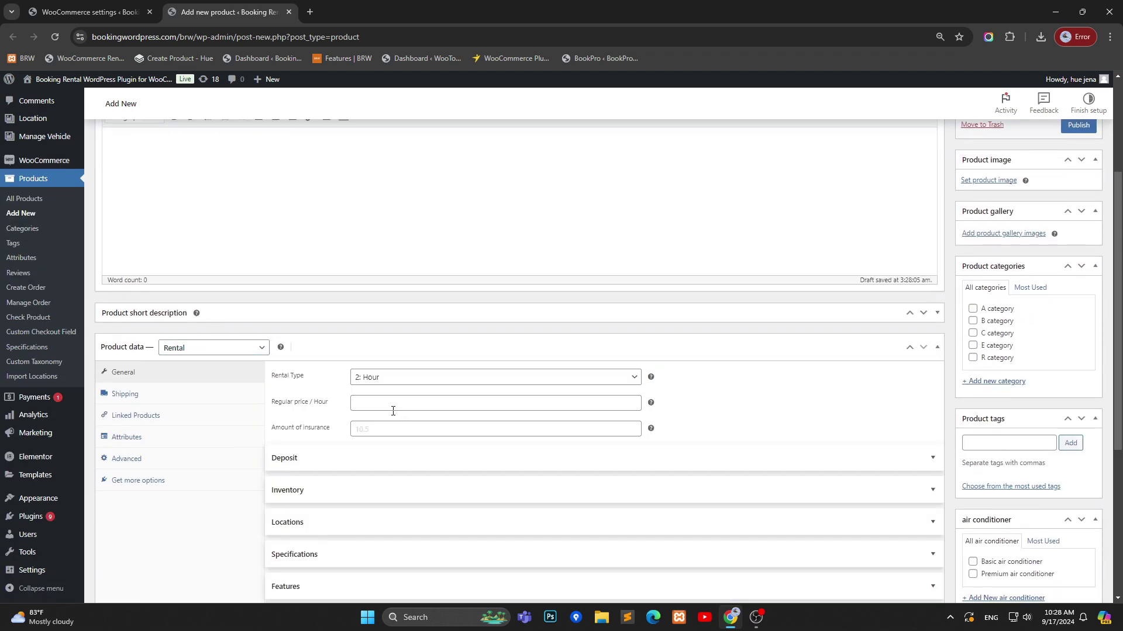
left_click(391, 409)
type("30")
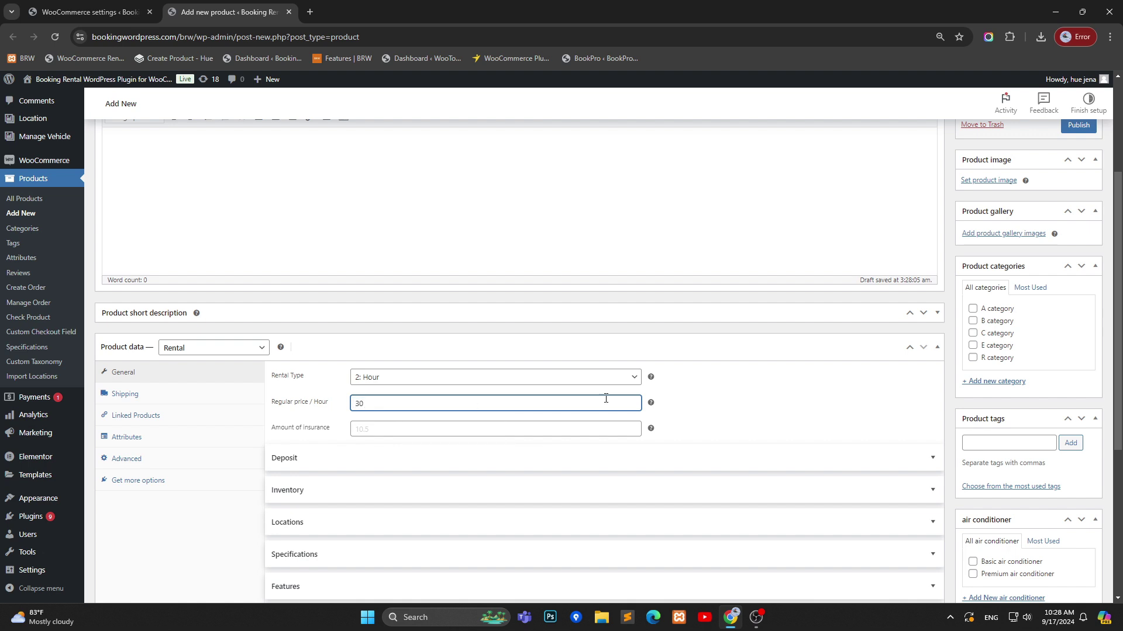
left_click(809, 411)
Tick Premium air conditioner and publish car2.
scroll(1075, 374, "down", 5)
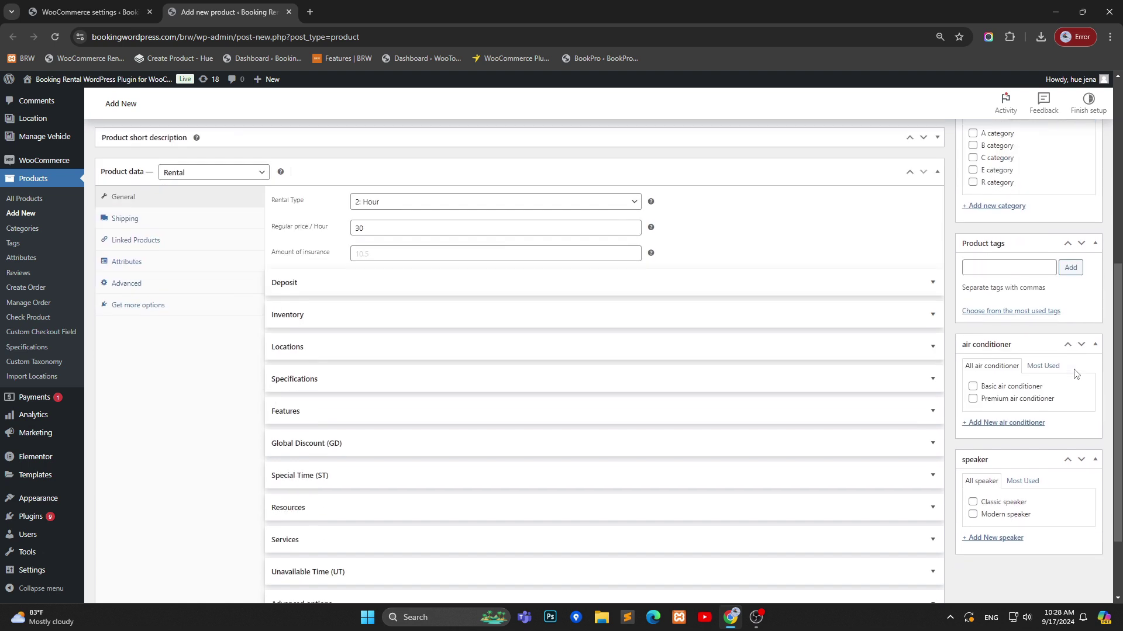
left_click(980, 304)
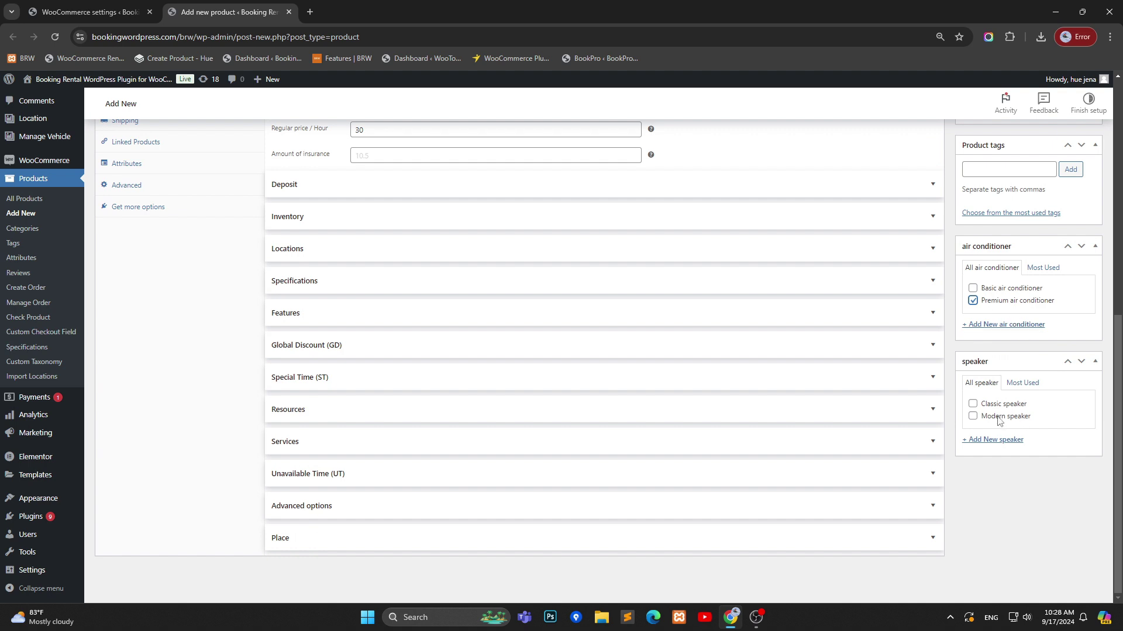
scroll(975, 422, "up", 8)
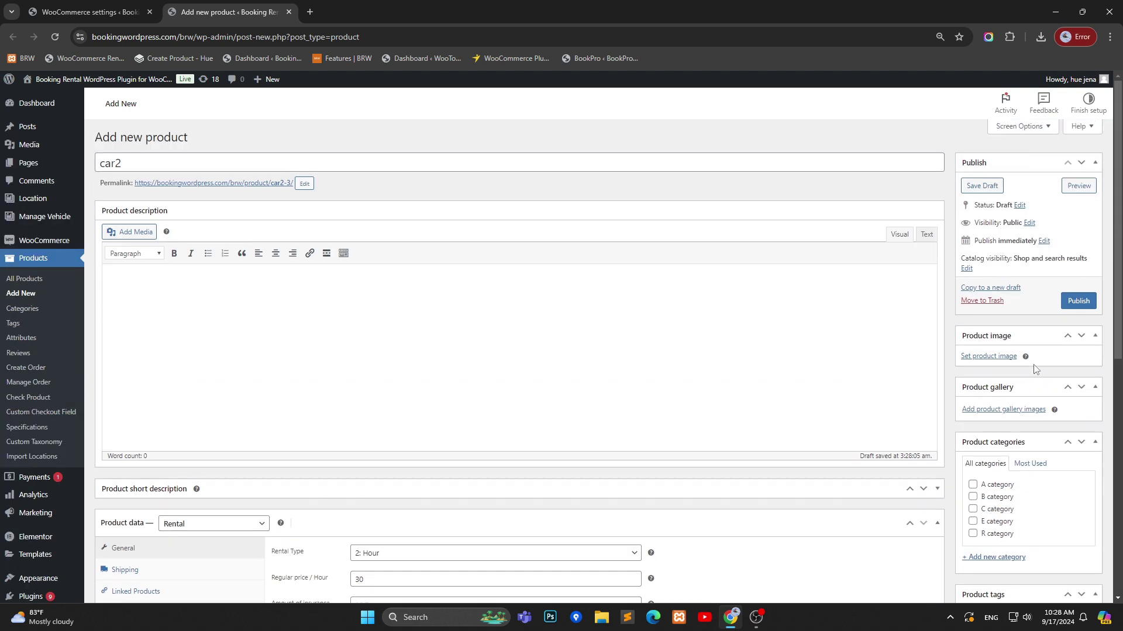
left_click(1079, 301)
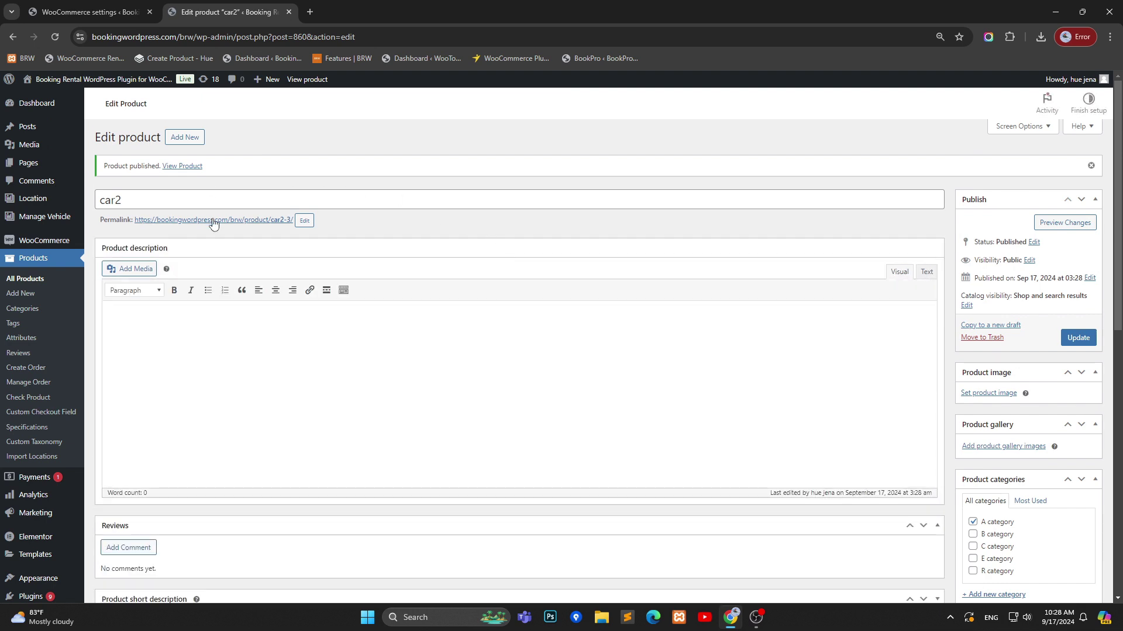
Open car2's page in a new tab, then go to the Shop and its last results page.
right_click(213, 222)
left_click(258, 230)
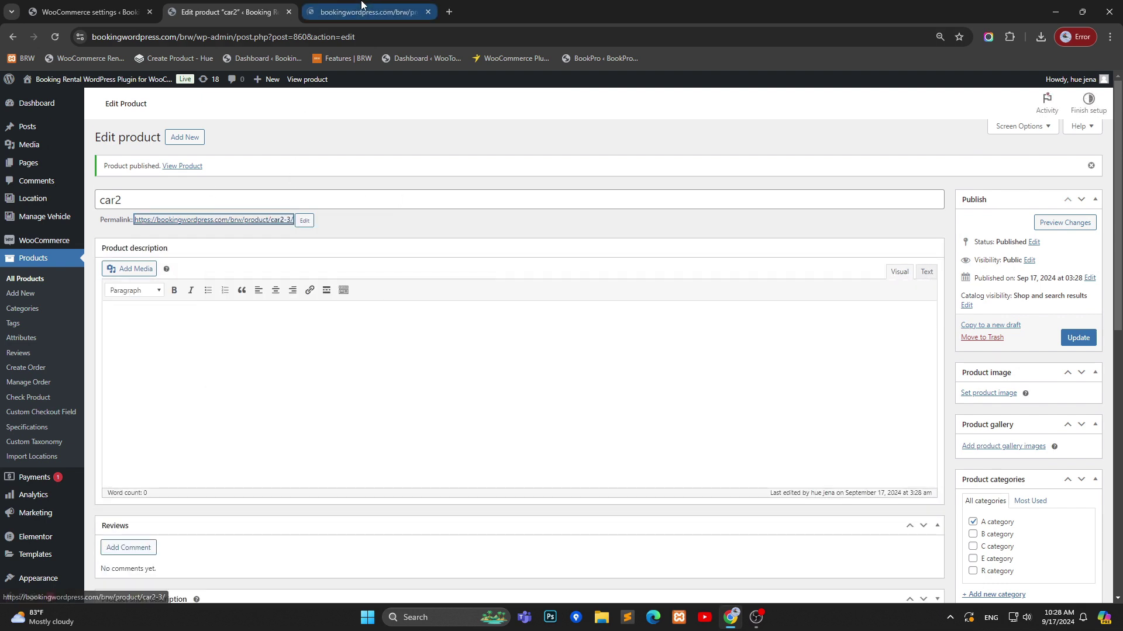
left_click(361, 10)
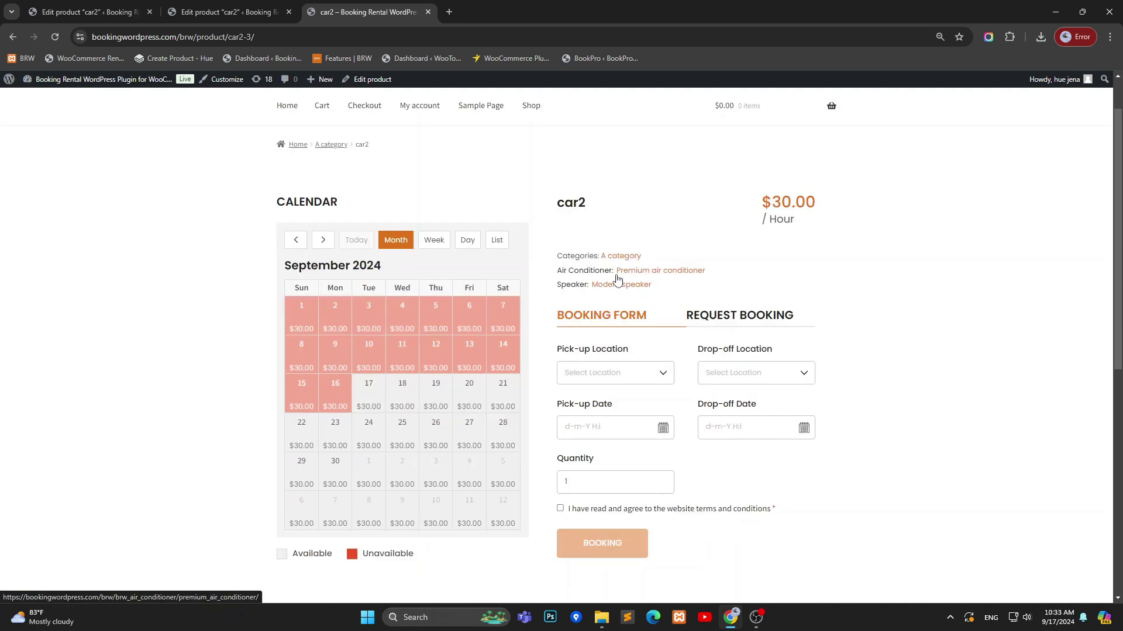
left_click(530, 108)
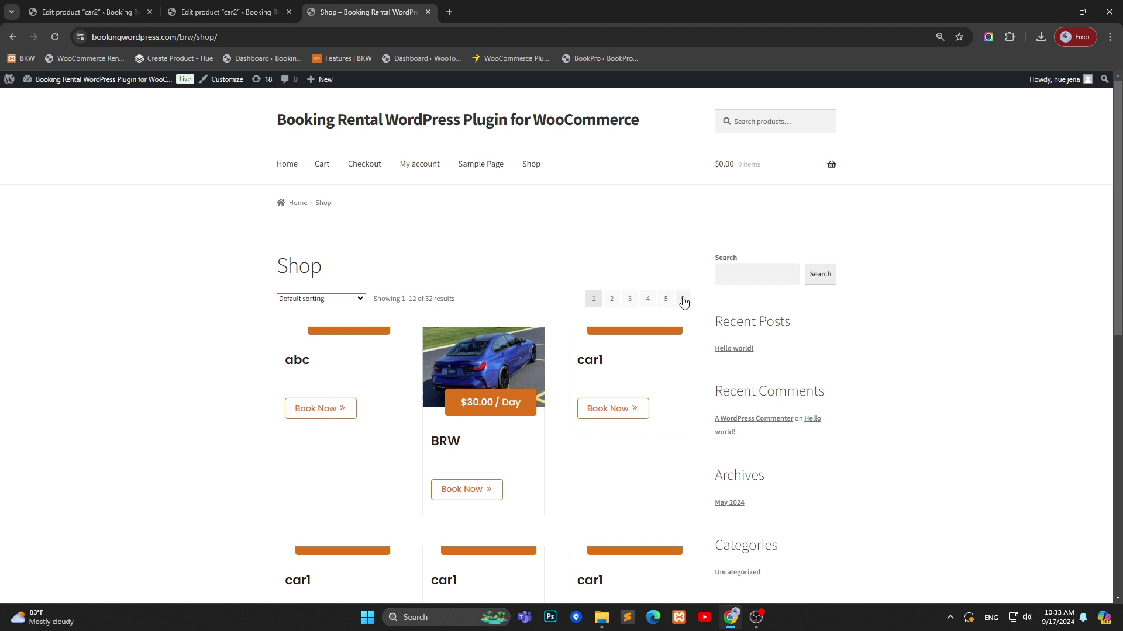
left_click(683, 299)
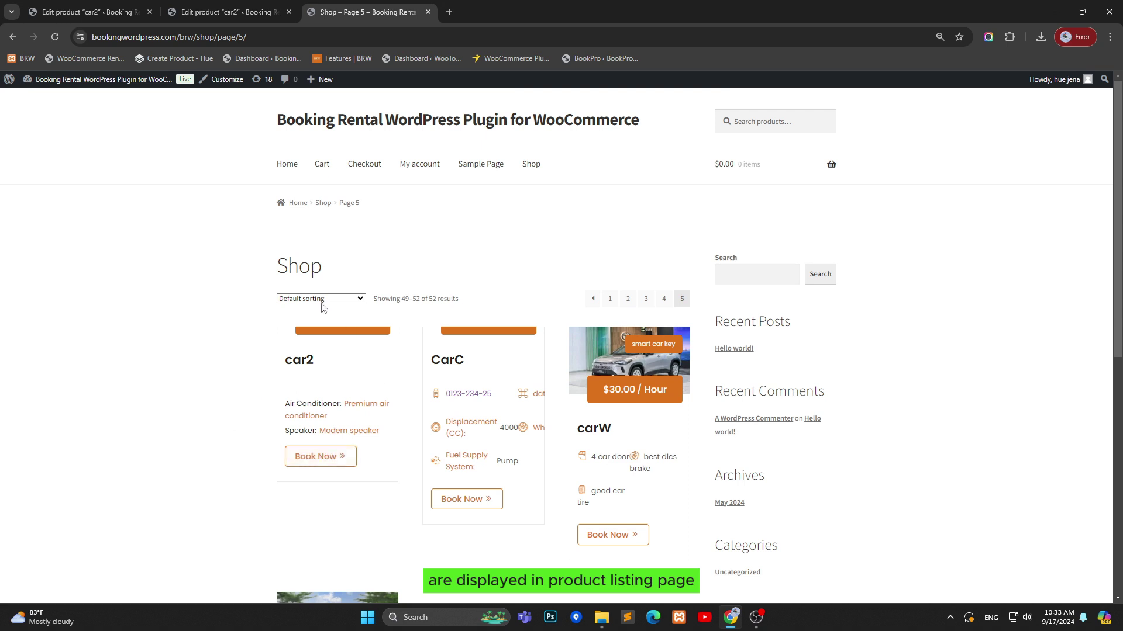
mouse_move(90, 219)
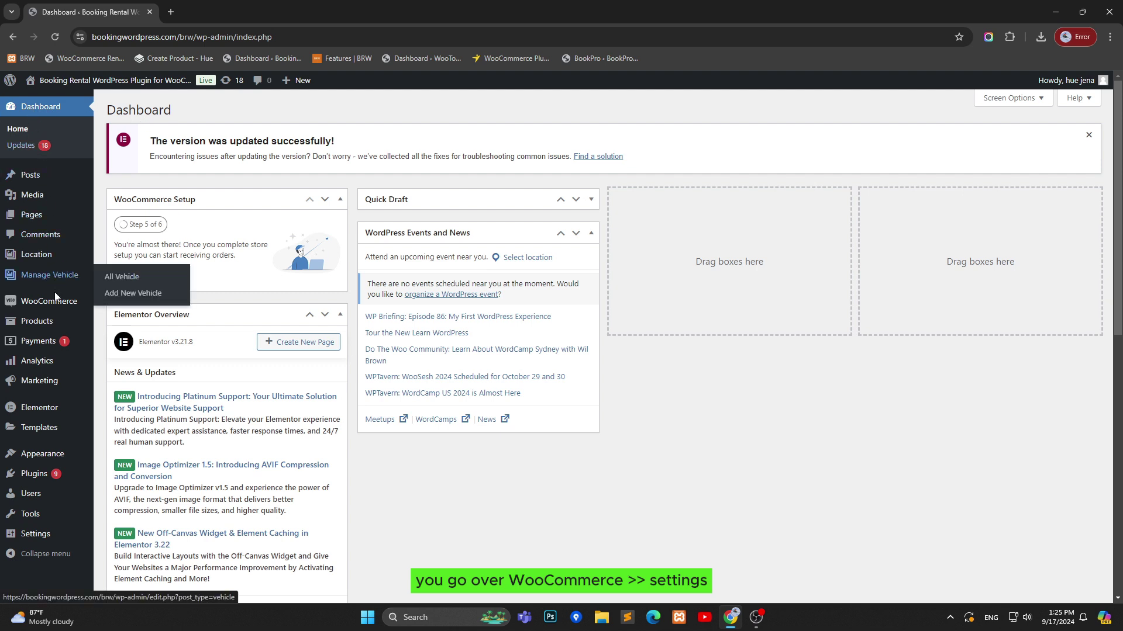
Open WooCommerce Settings in a new tab at Booking & Rental > Search.
mouse_move(54, 306)
right_click(109, 370)
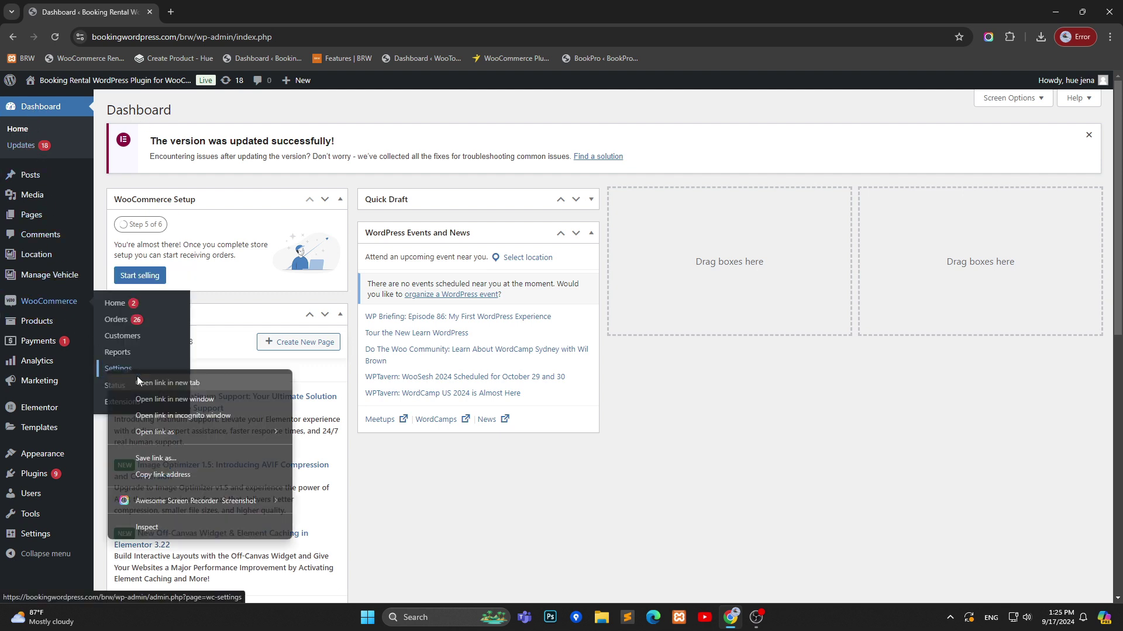
left_click(140, 379)
left_click(217, 7)
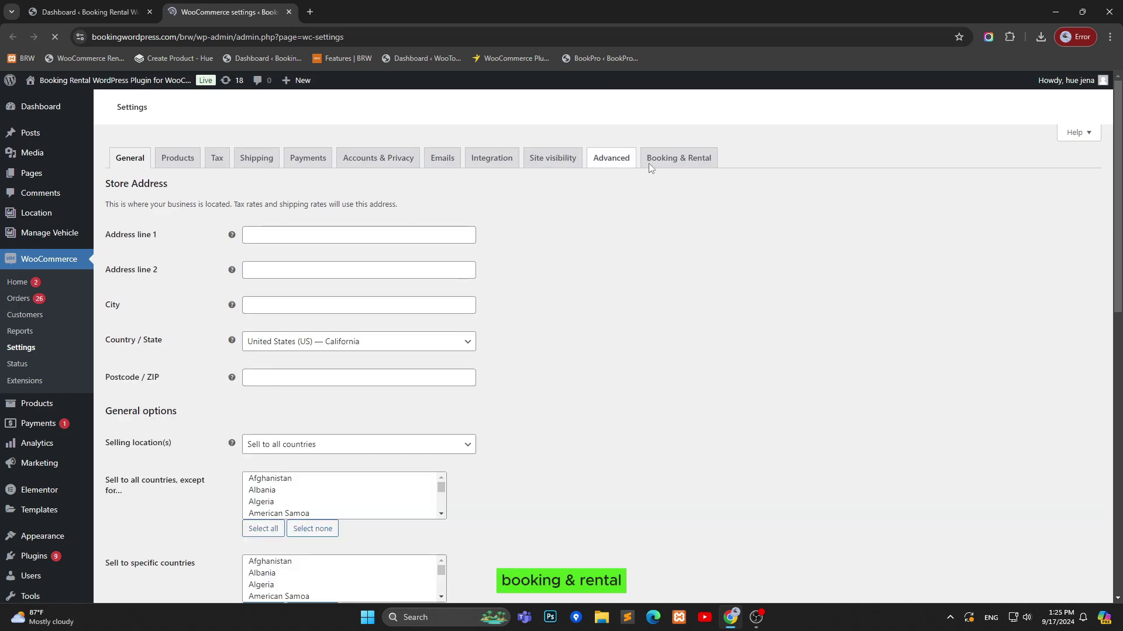
left_click(676, 162)
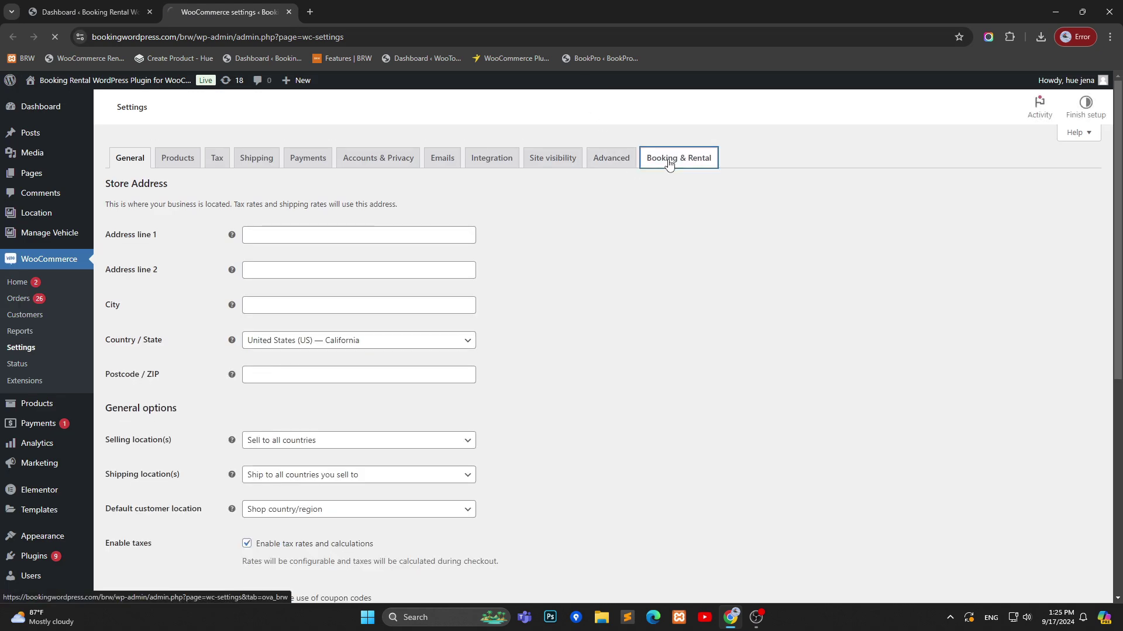
left_click(315, 174)
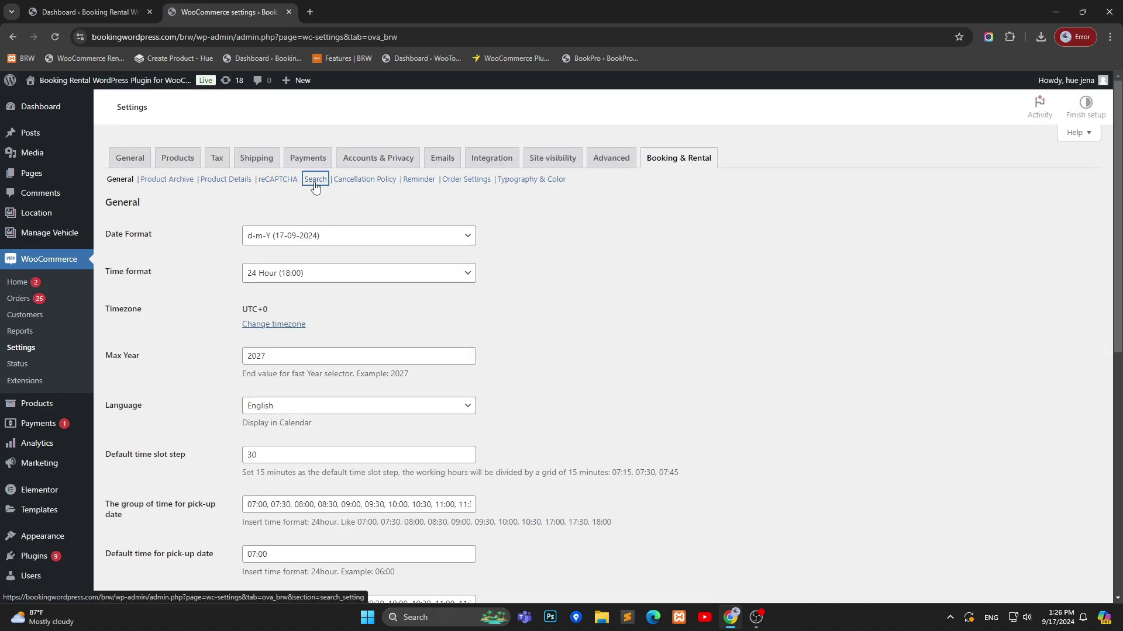
Tick Show Taxonomy and save the search settings.
scroll(208, 261, "down", 5)
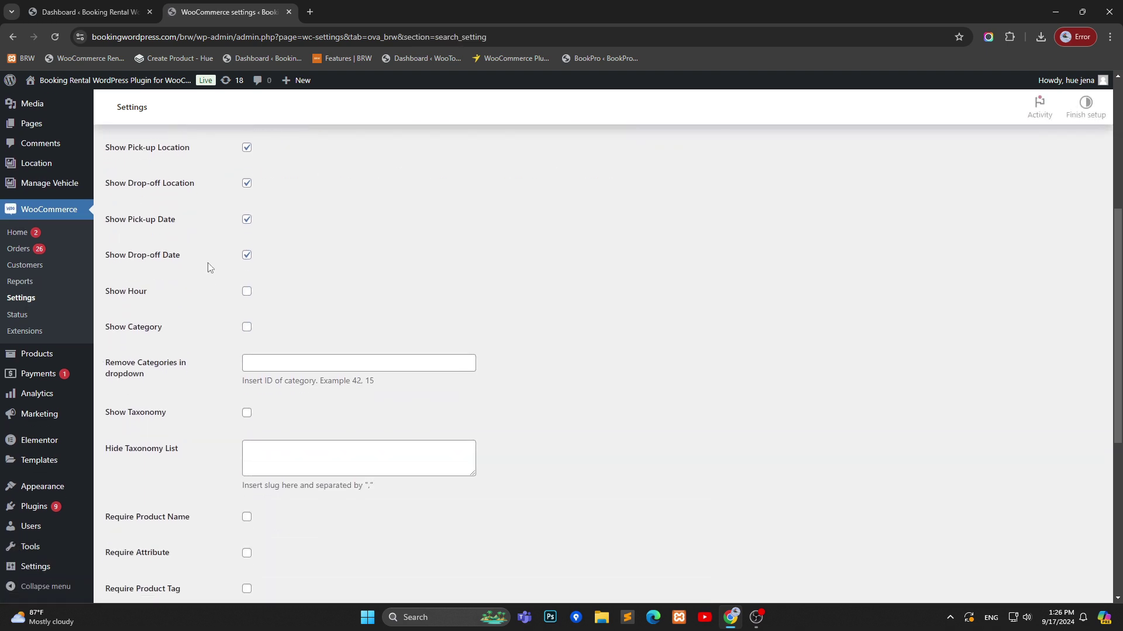
scroll(338, 311, "down", 2)
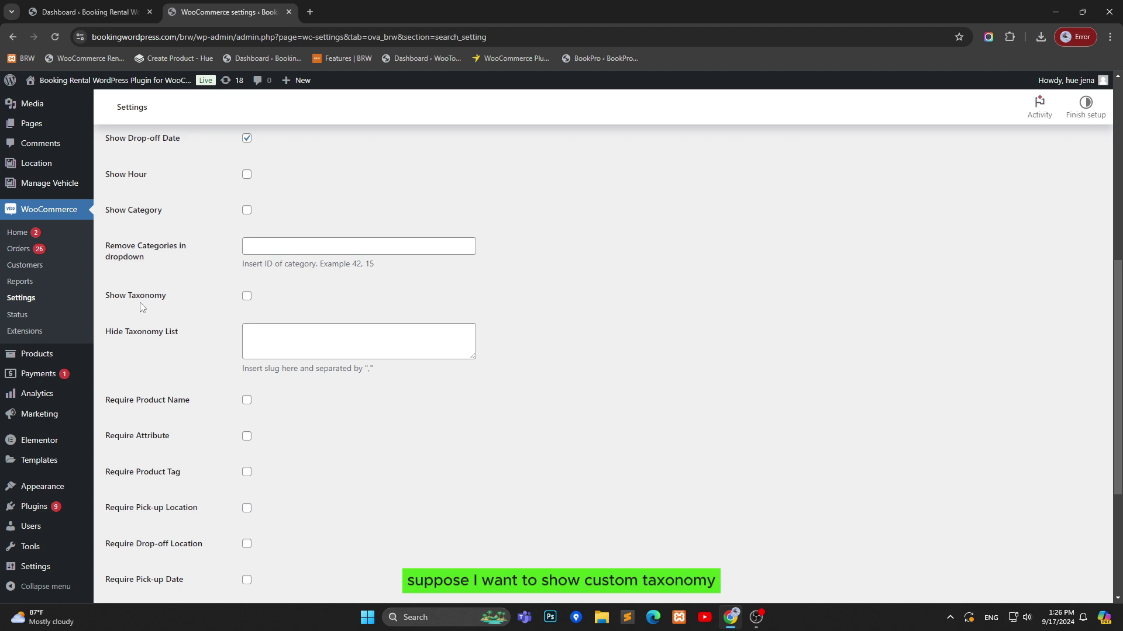
left_click(247, 296)
scroll(110, 415, "down", 4)
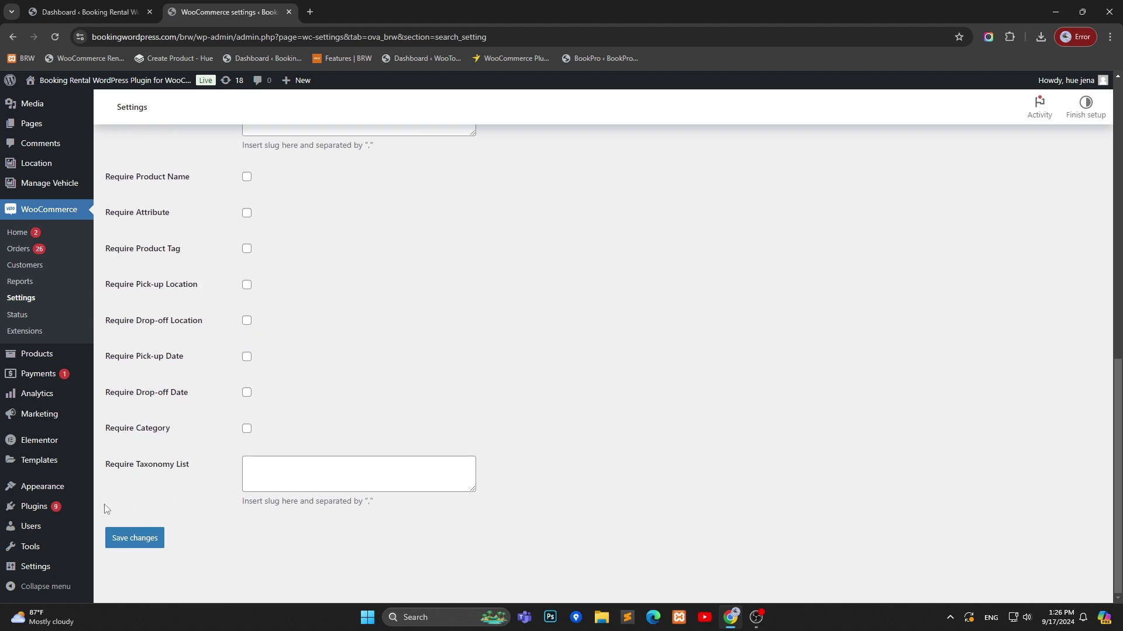
left_click(134, 537)
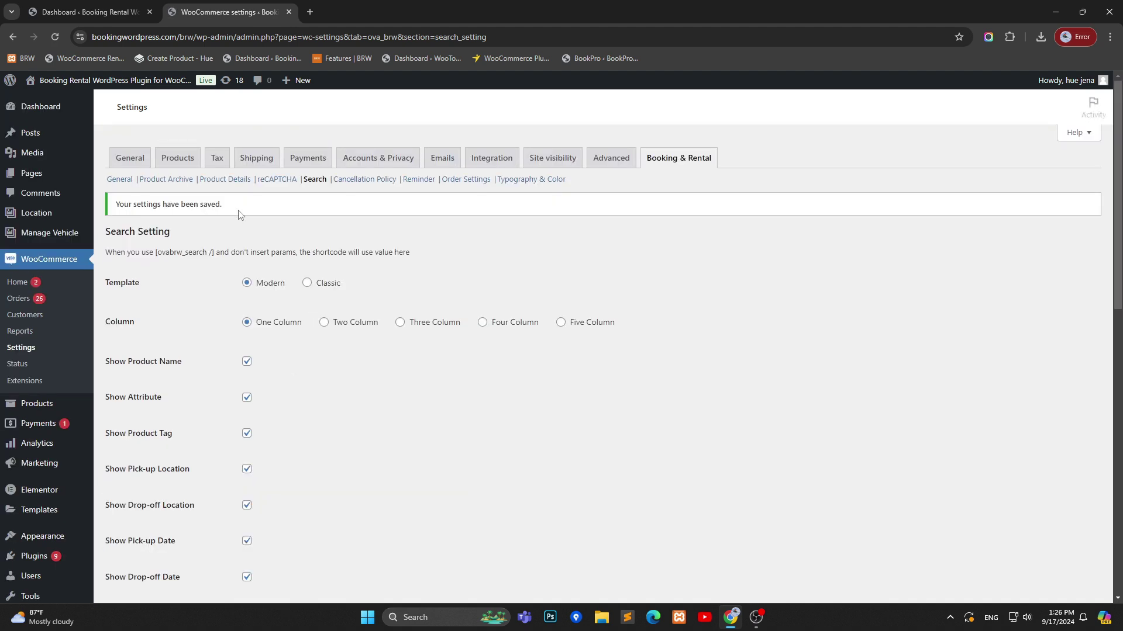
Open the storefront in a new tab and go to the Search Form page's fields.
mouse_move(71, 80)
right_click(61, 102)
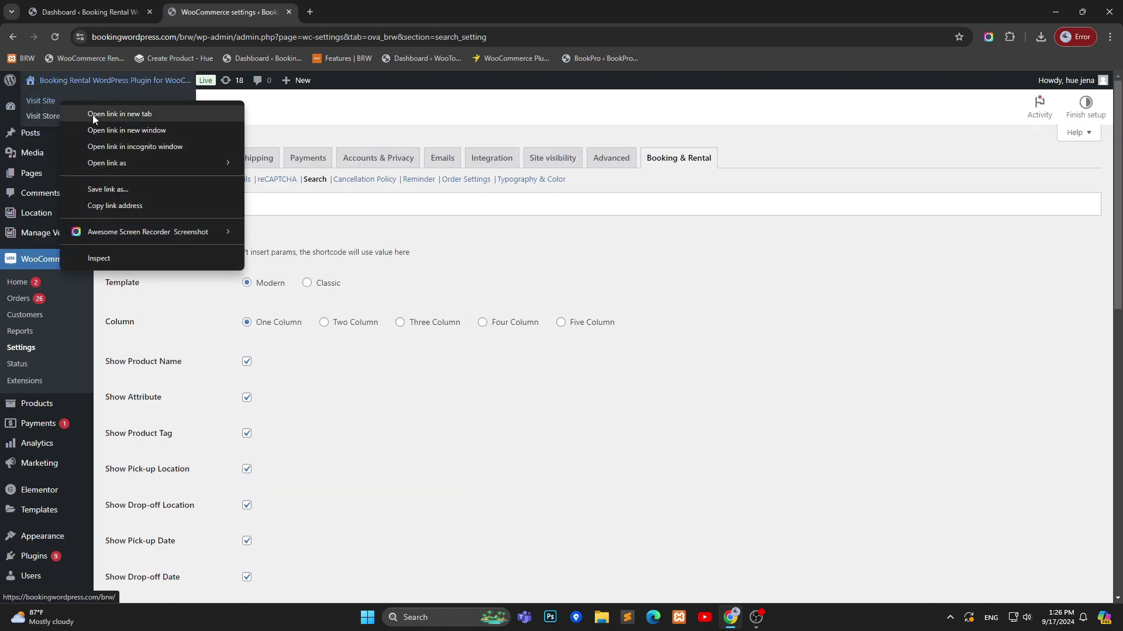
left_click(92, 115)
left_click(321, 14)
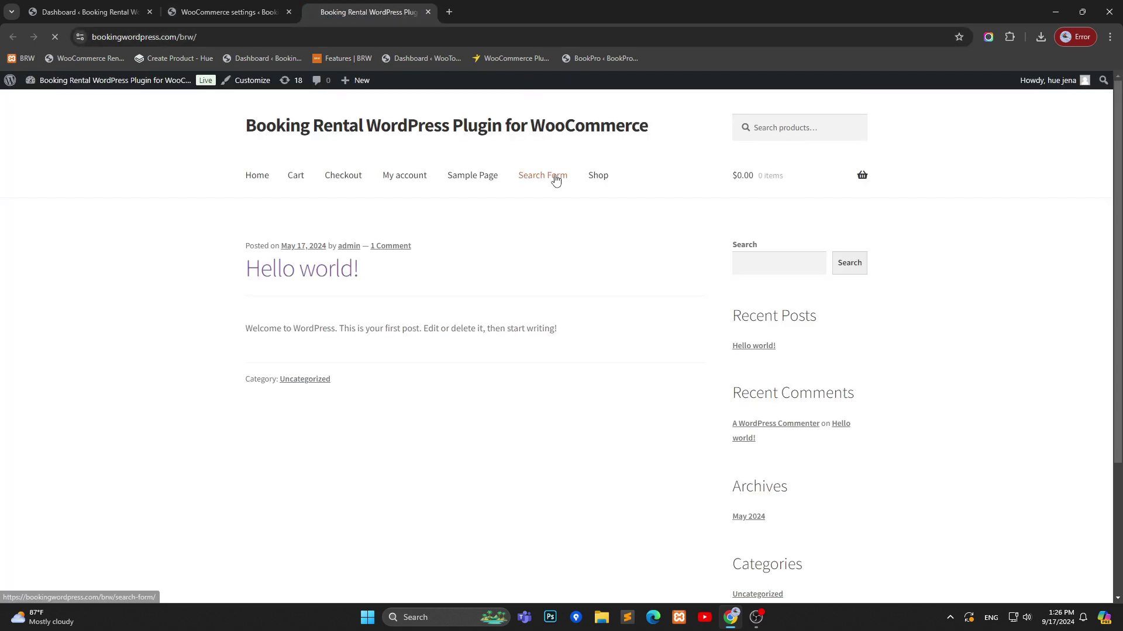
left_click(556, 179)
scroll(419, 258, "down", 9)
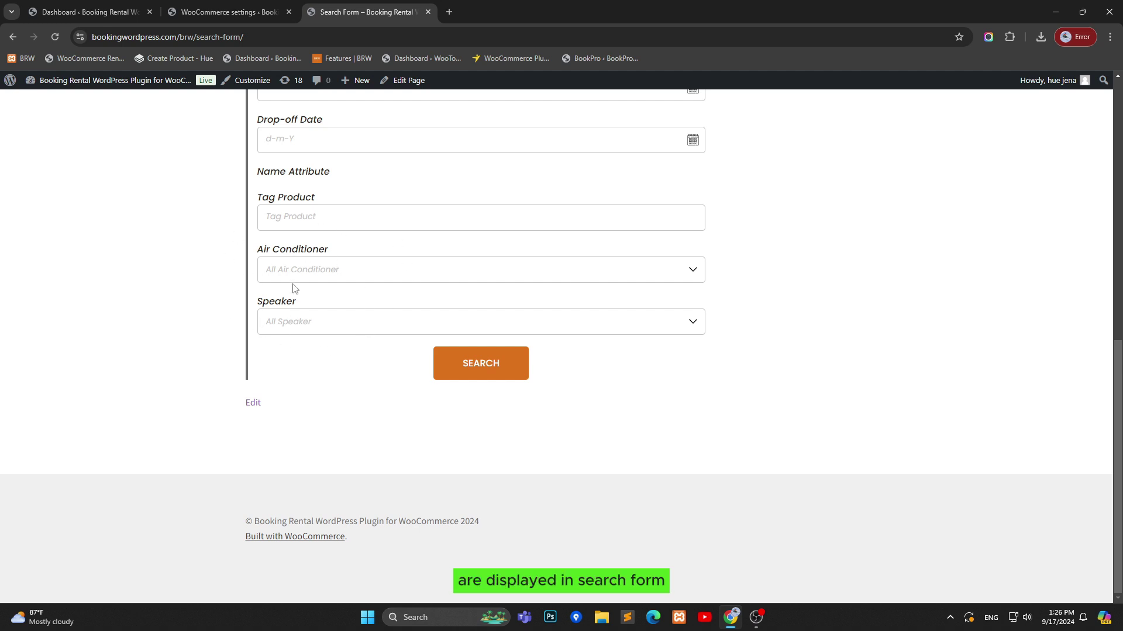
Return to the search settings and select the Hide Taxonomy List field.
key("ctrl+shift+Tab")
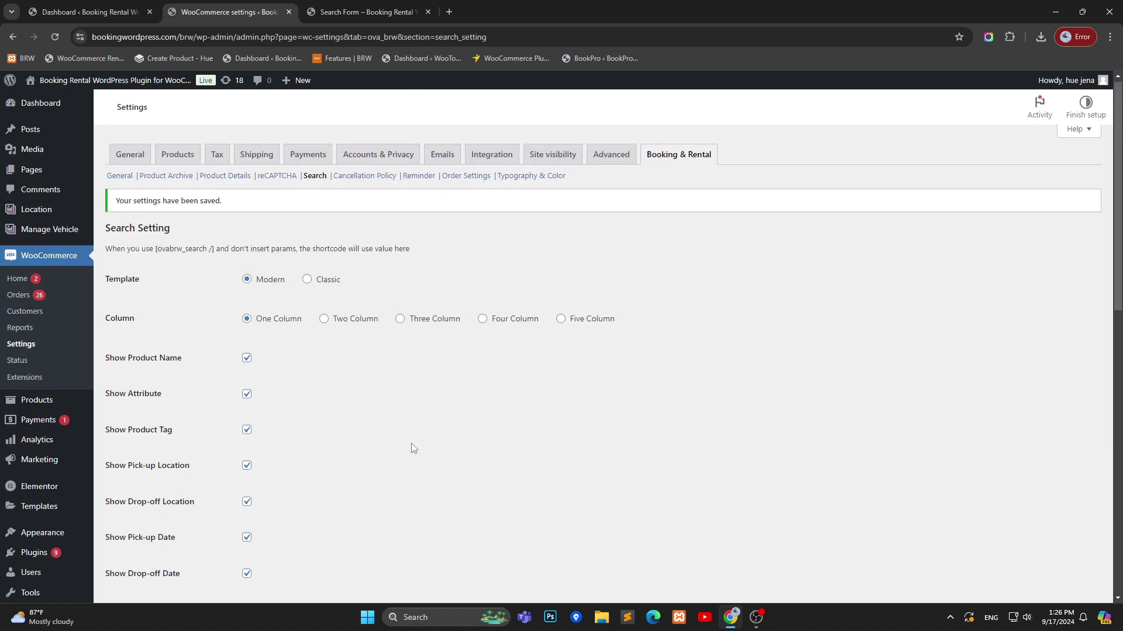
scroll(398, 439, "down", 5)
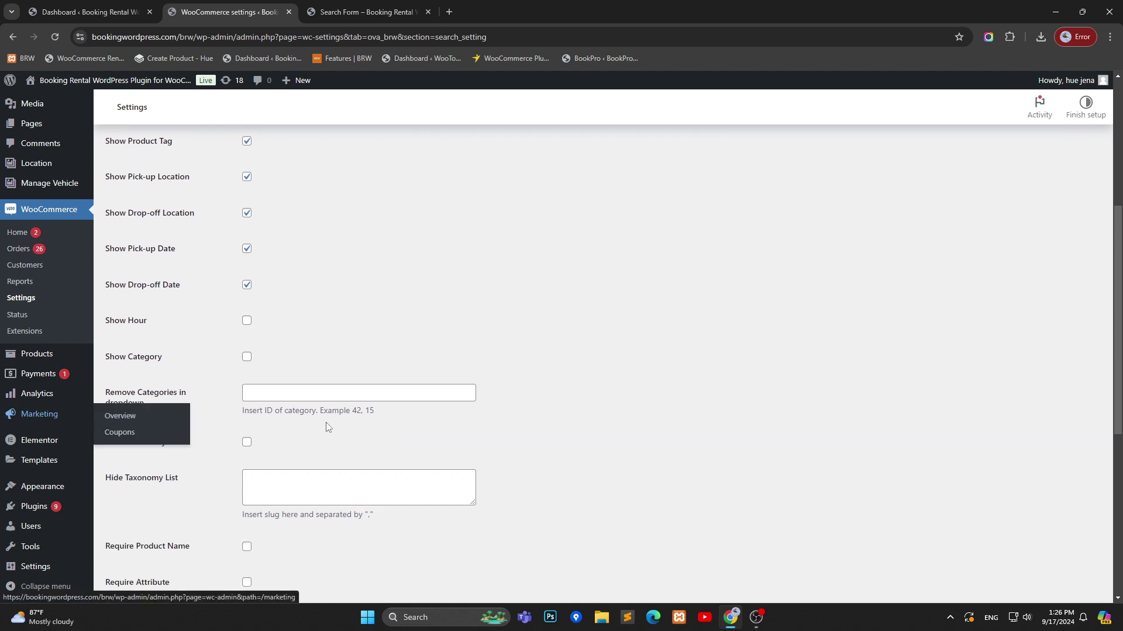
scroll(380, 450, "down", 1)
mouse_move(39, 440)
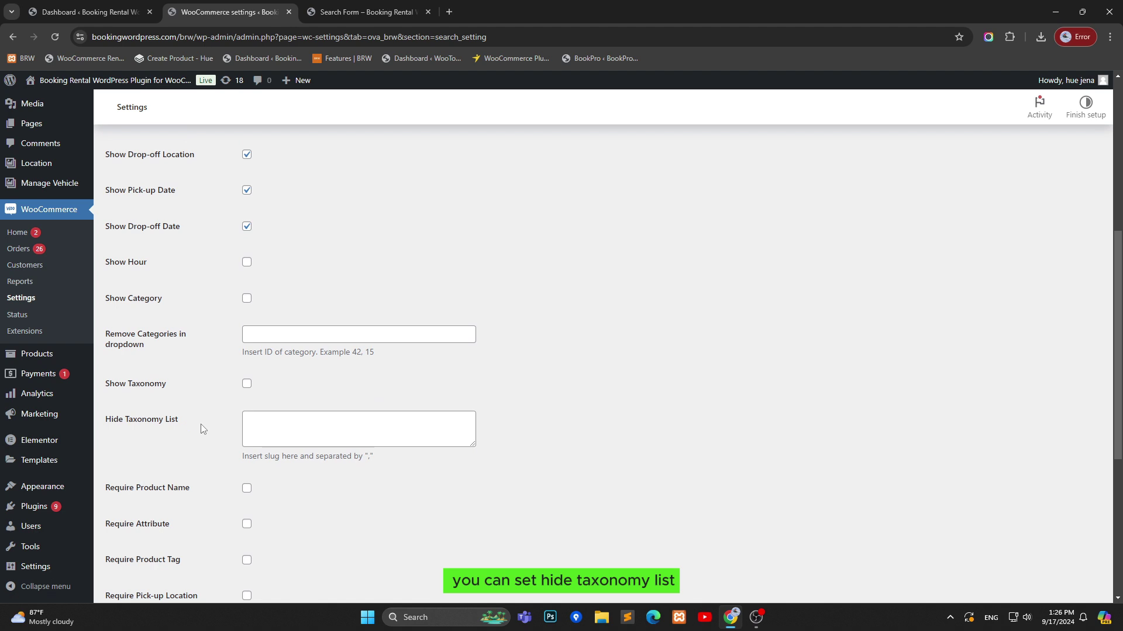
left_click(279, 424)
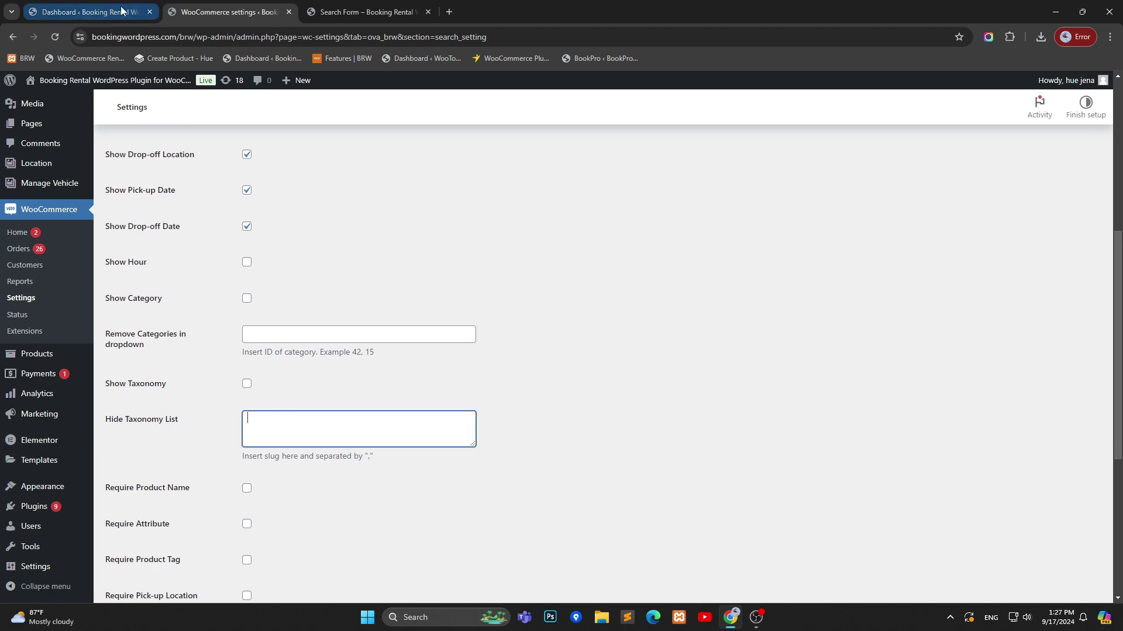
Look up the taxonomy slugs on Products > Custom Taxonomy in a new tab.
mouse_move(17, 111)
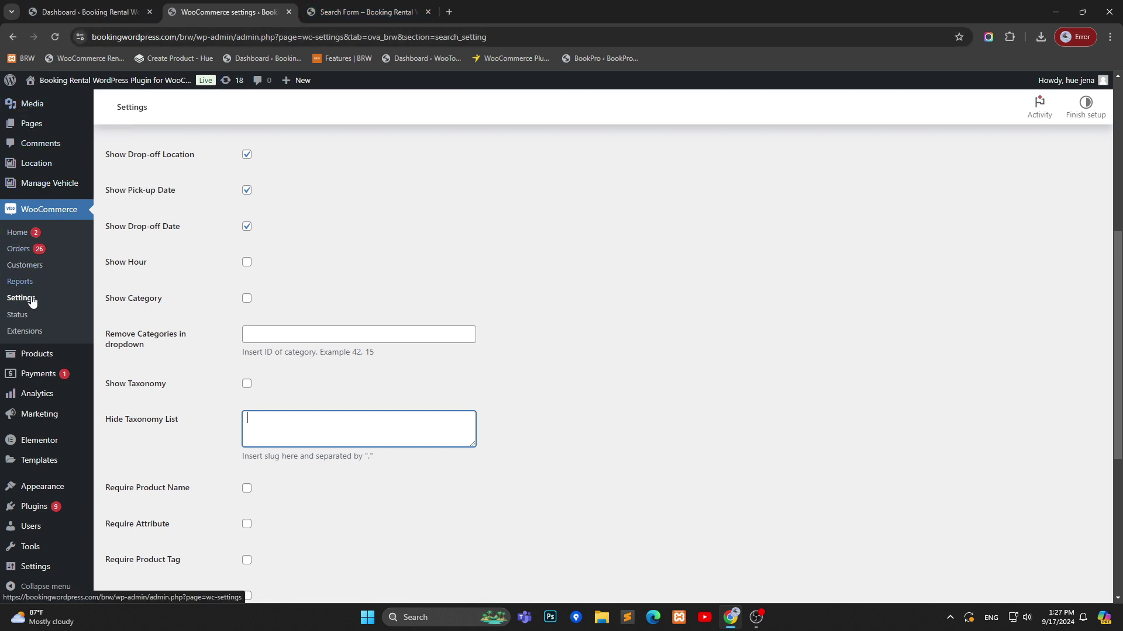
mouse_move(39, 354)
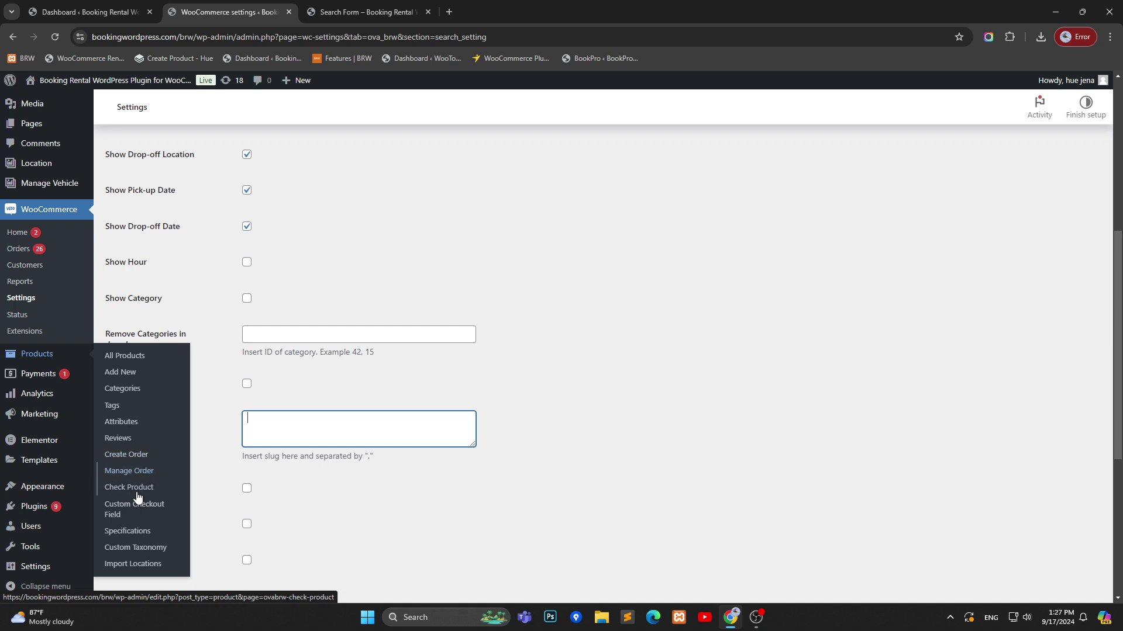
left_click(132, 548)
right_click(131, 547)
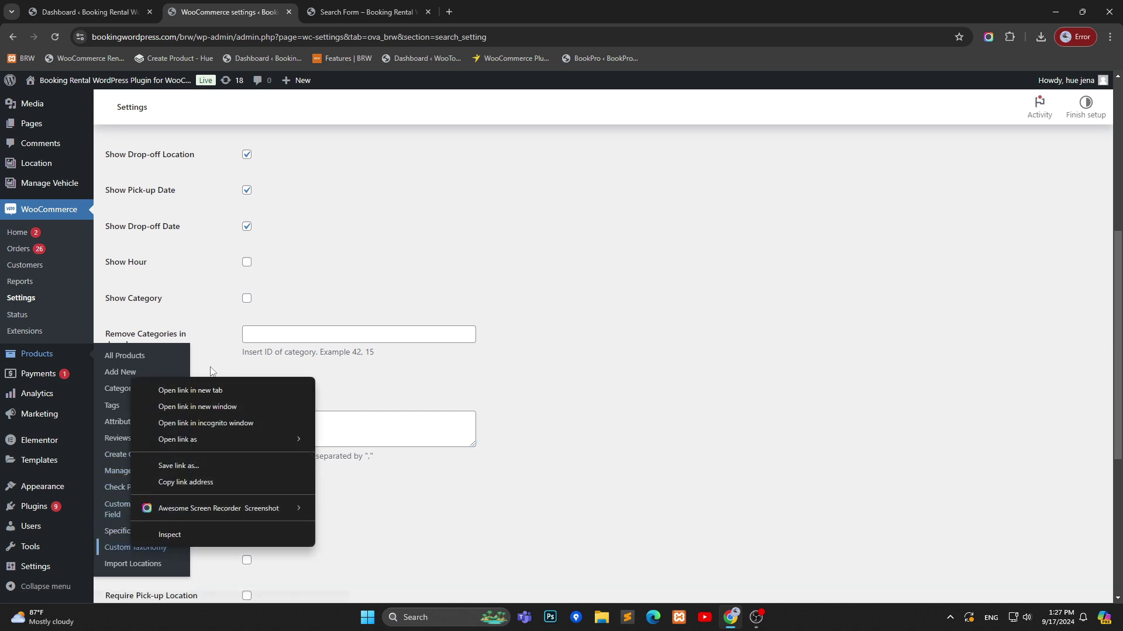
left_click(169, 390)
left_click(468, 12)
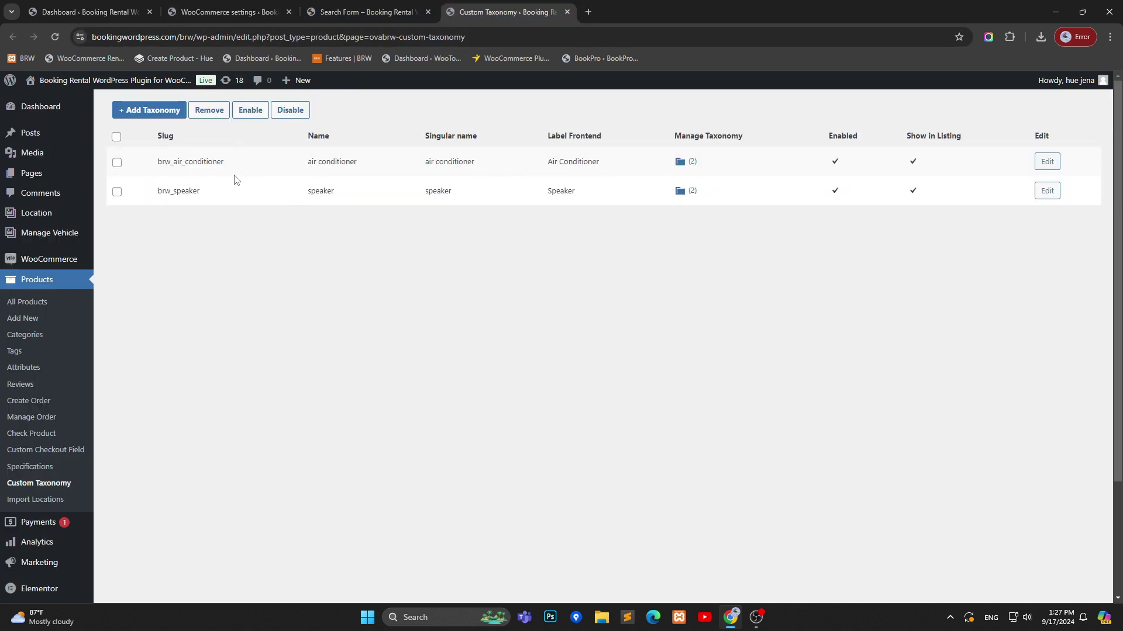
left_click(245, 17)
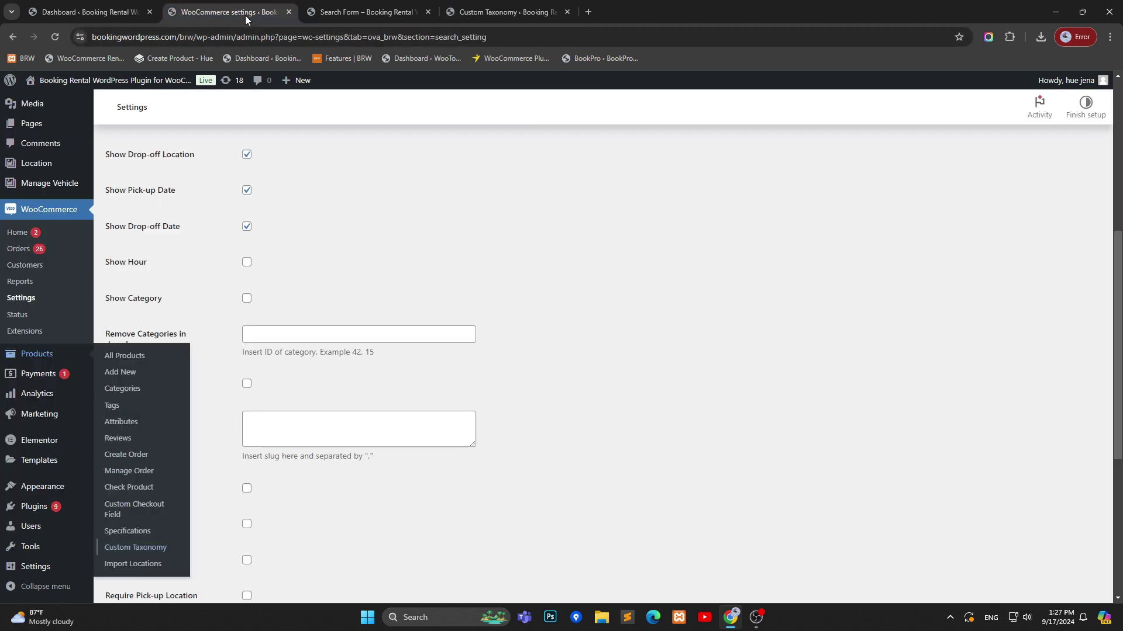
Enter brw_speaker in Hide Taxonomy List, tick Show Taxonomy, and save.
left_click(288, 425)
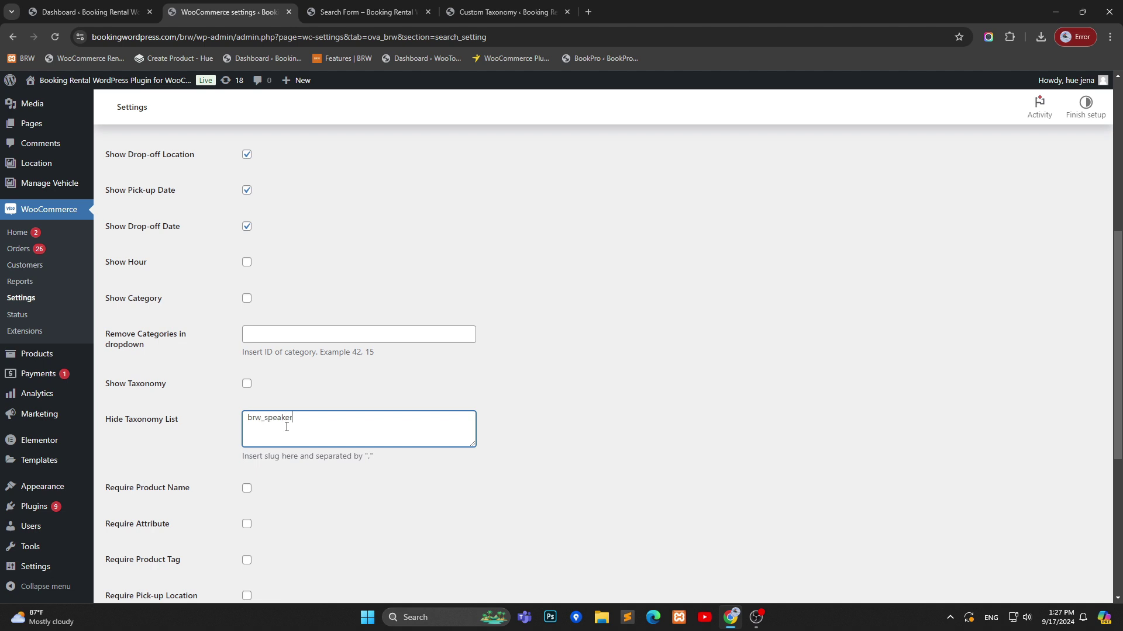
left_click(246, 384)
scroll(251, 398, "down", 5)
left_click(155, 544)
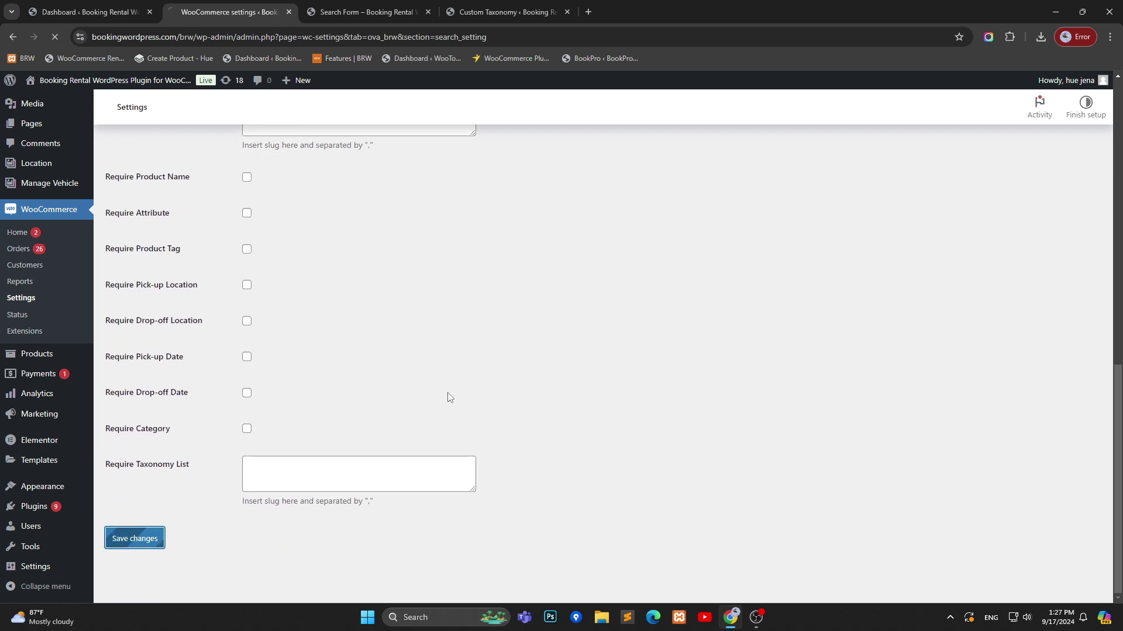
Reload the Search Form page and check it shows Air Conditioner but no Speaker field.
left_click(400, 5)
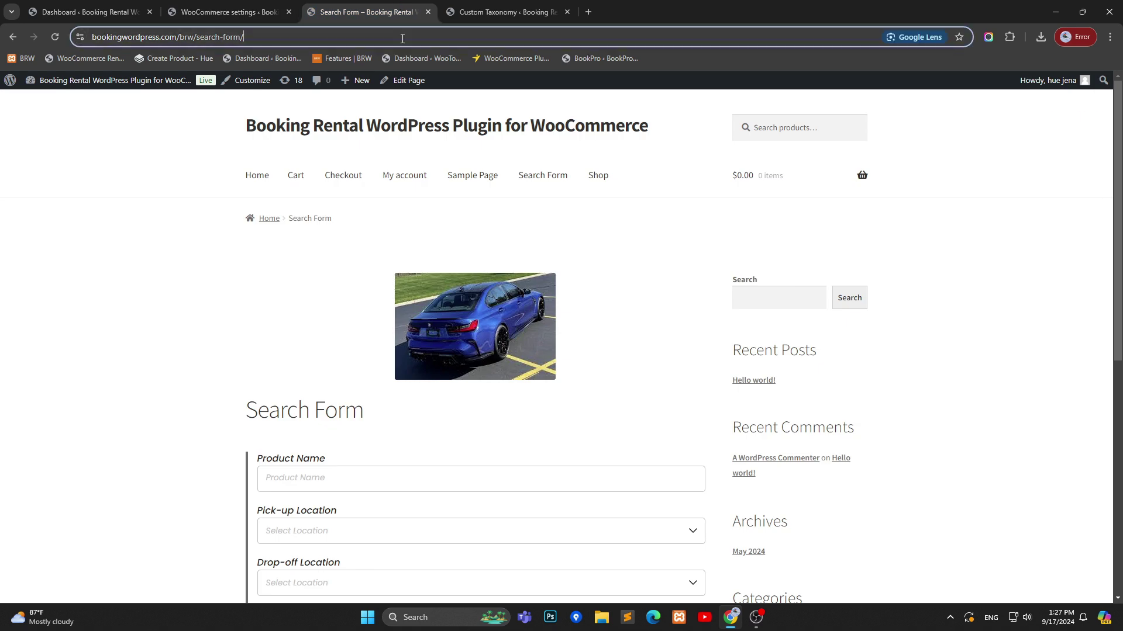
left_click(397, 37)
key("Return")
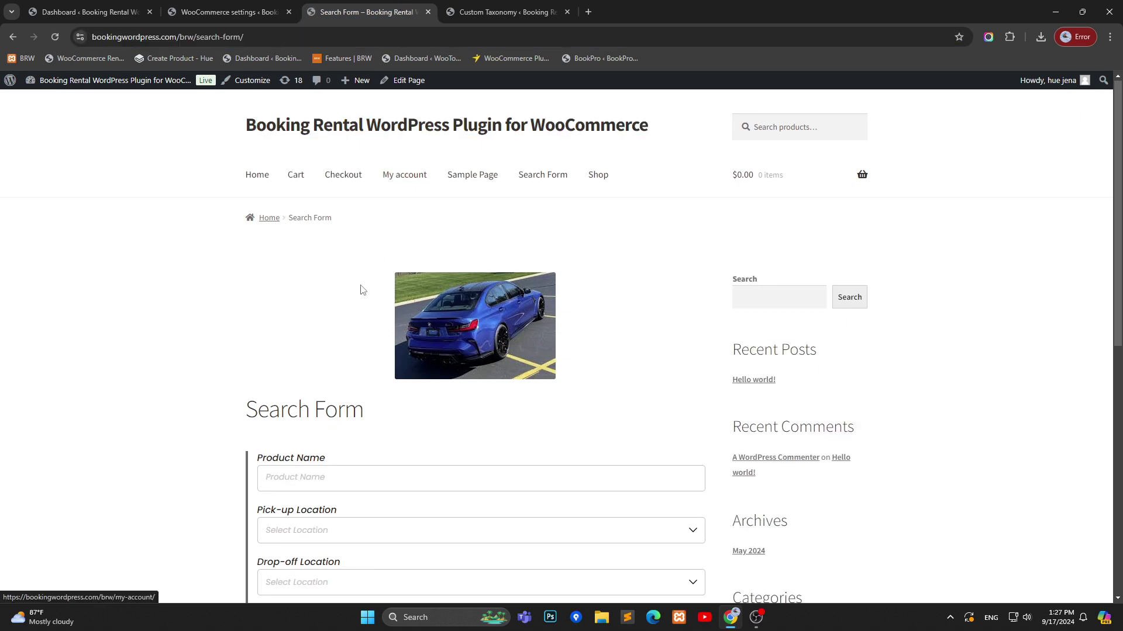
scroll(373, 303, "down", 8)
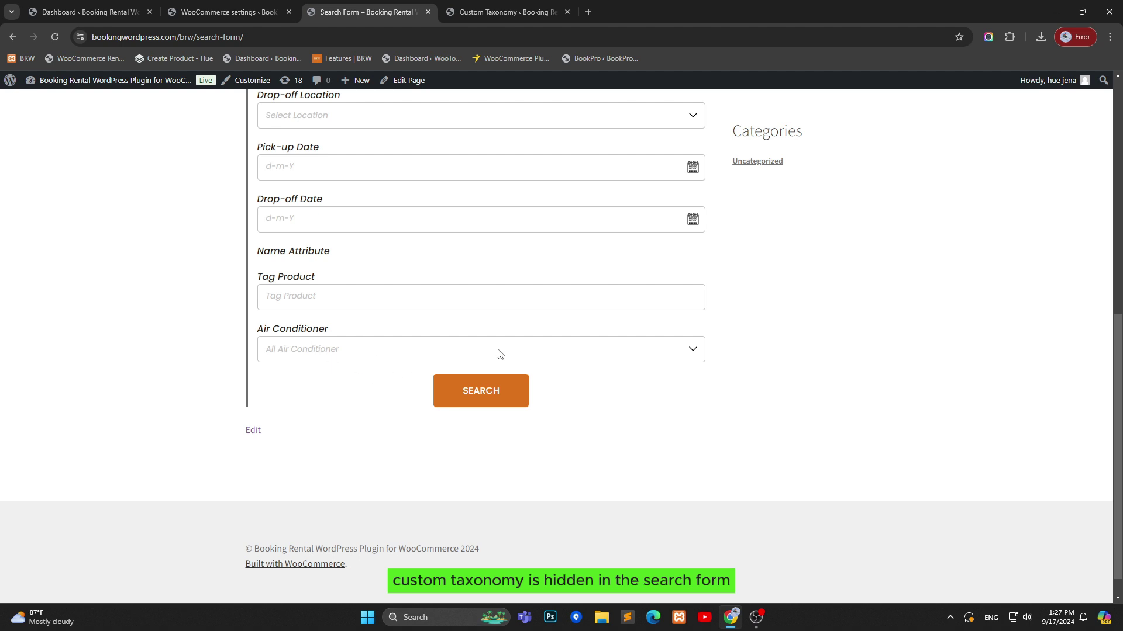
scroll(496, 353, "up", 8)
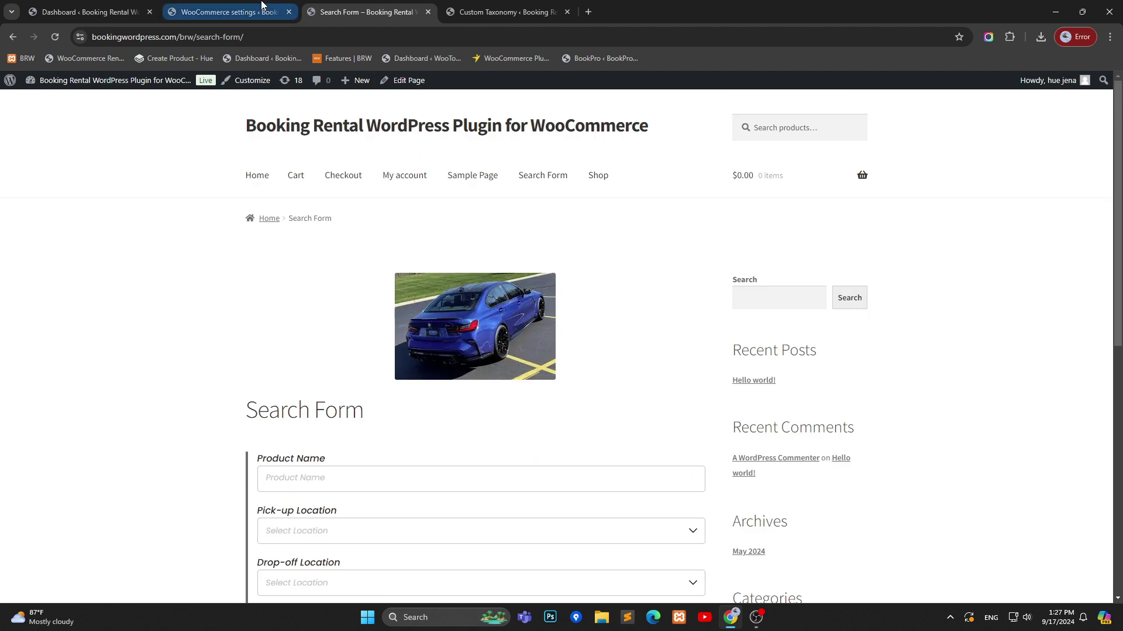
Enter brw_air_conditioner in the Require Taxonomy List and save the search settings.
left_click(228, 11)
scroll(378, 346, "down", 8)
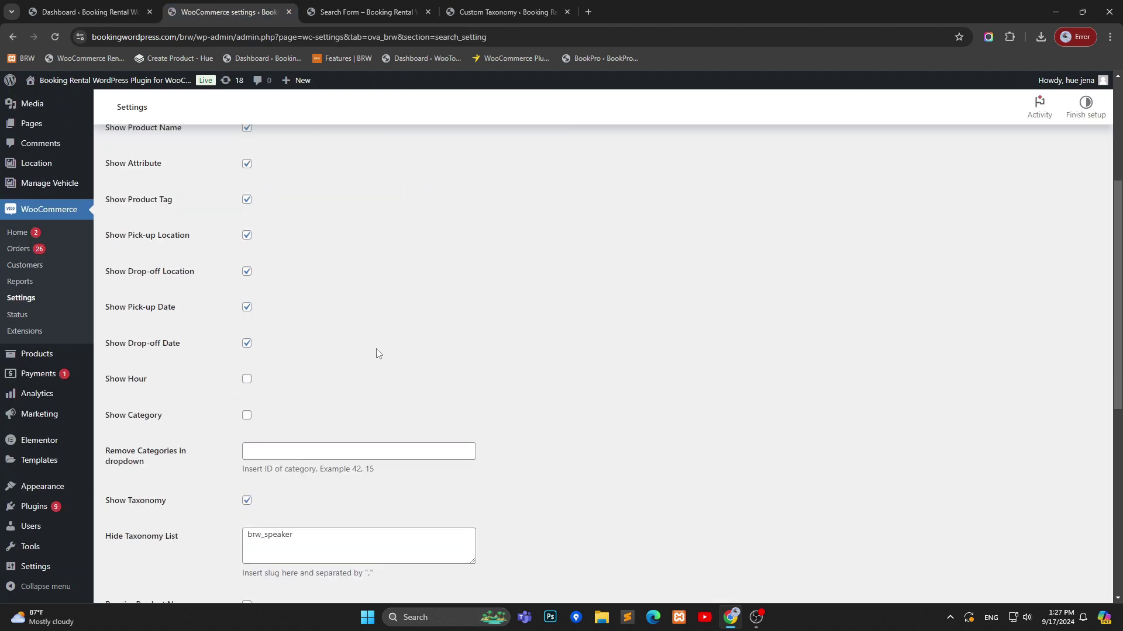
scroll(378, 346, "down", 3)
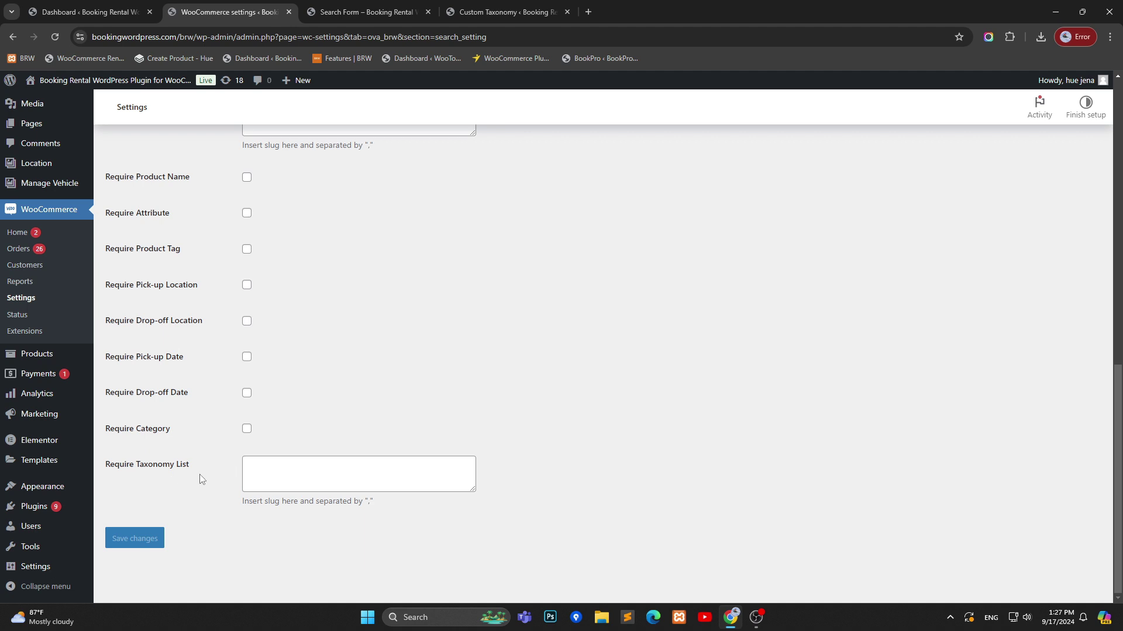
left_click(292, 470)
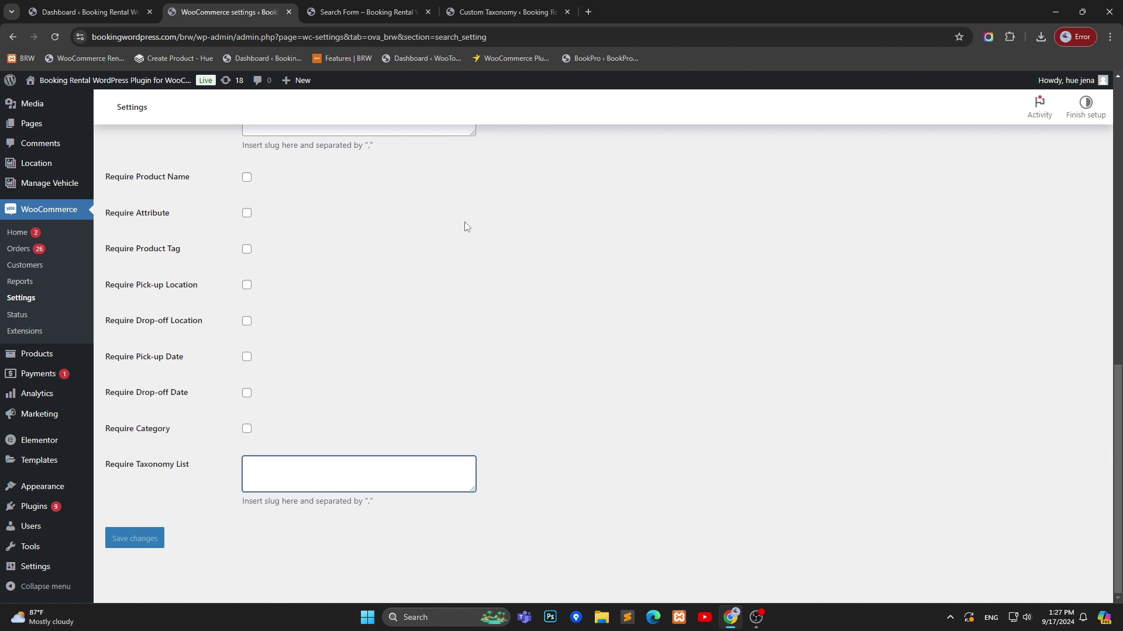
left_click(496, 15)
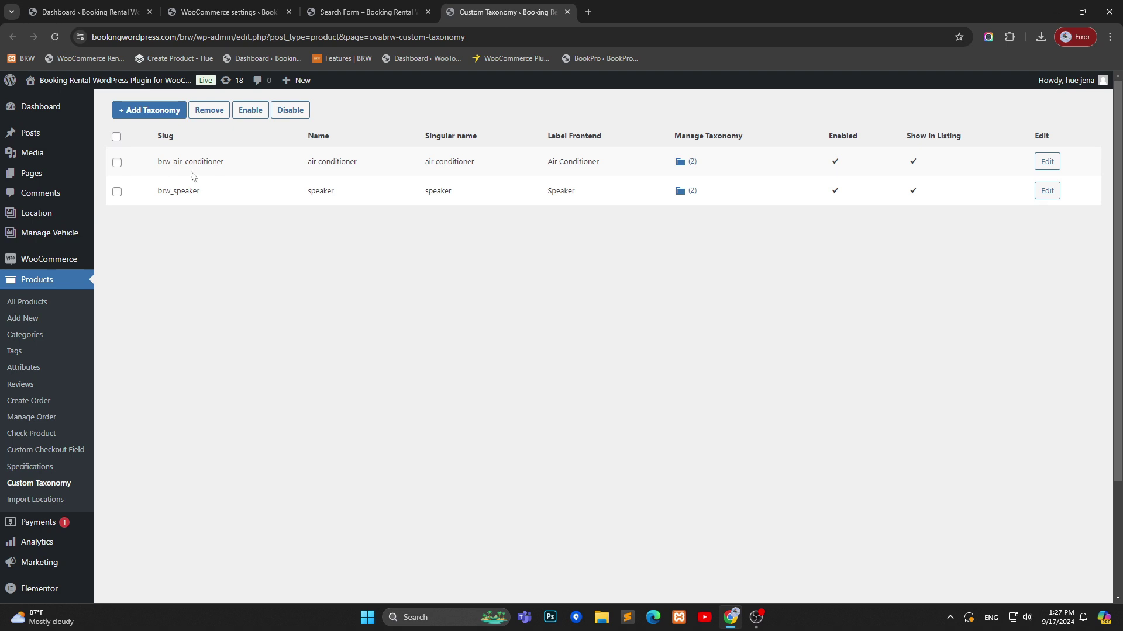
left_click(256, 12)
type("brw_air_conditioner")
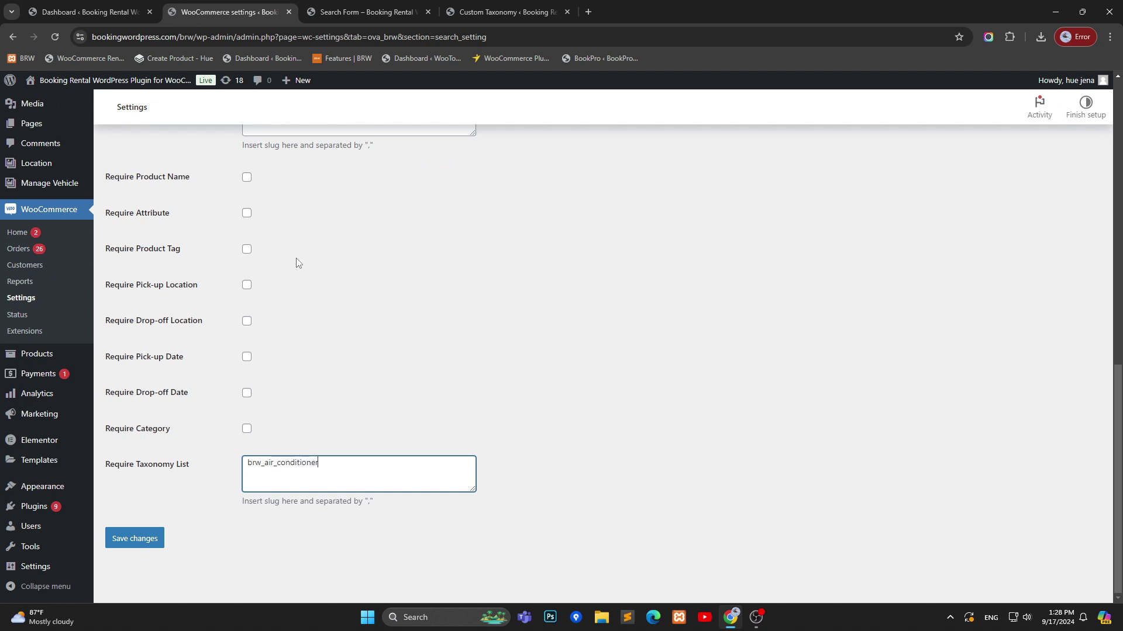
left_click(506, 361)
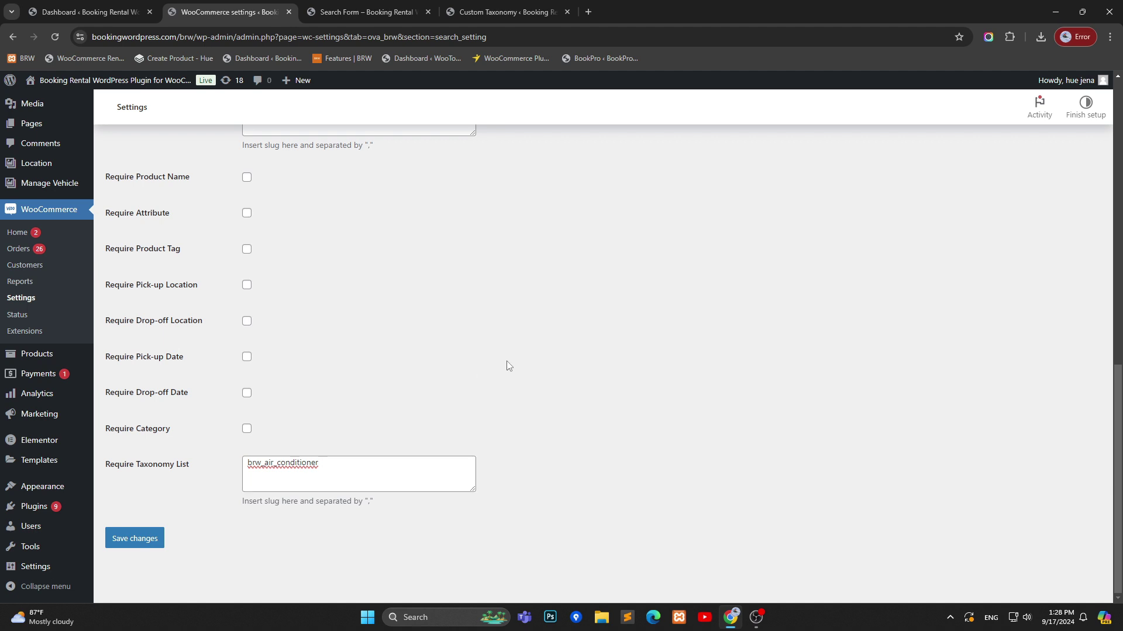
scroll(507, 363, "up", 4)
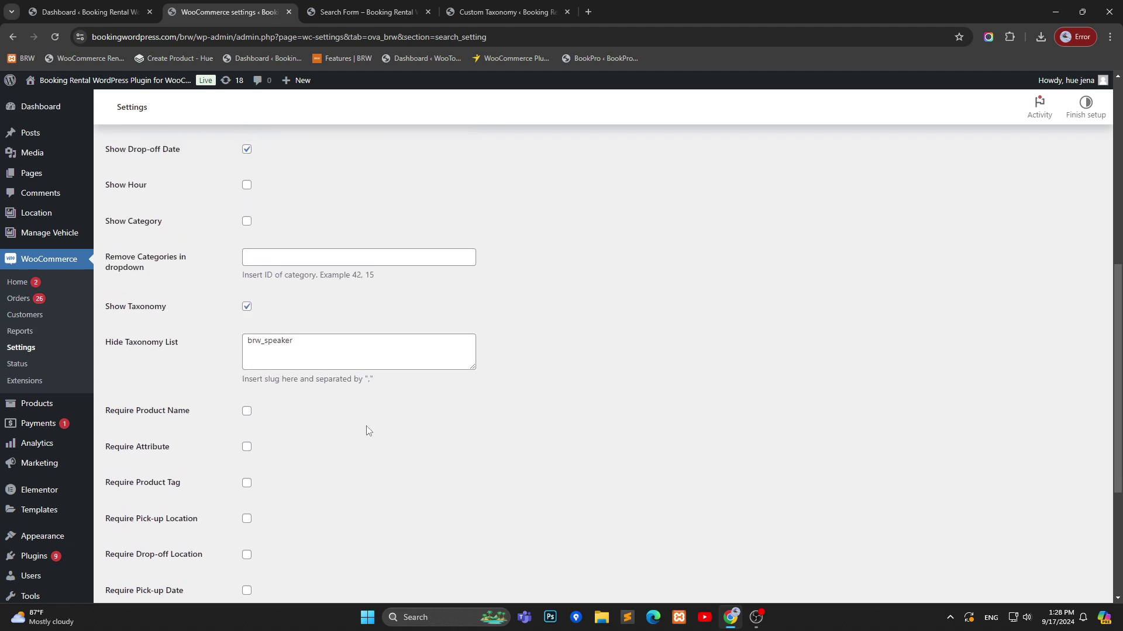
scroll(367, 431, "down", 4)
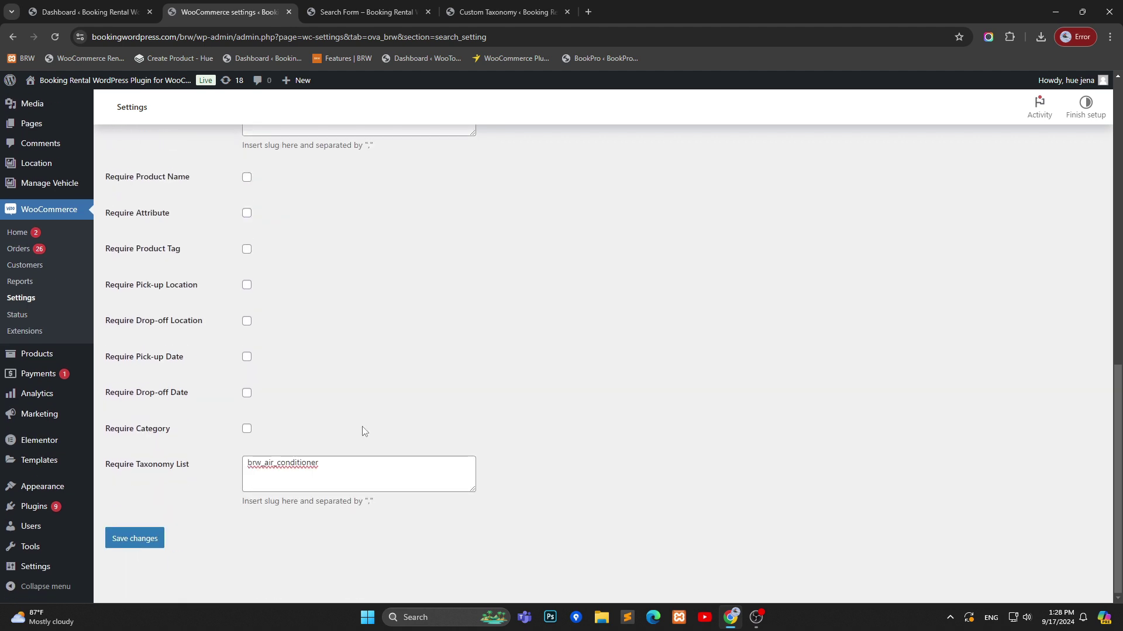
left_click(118, 536)
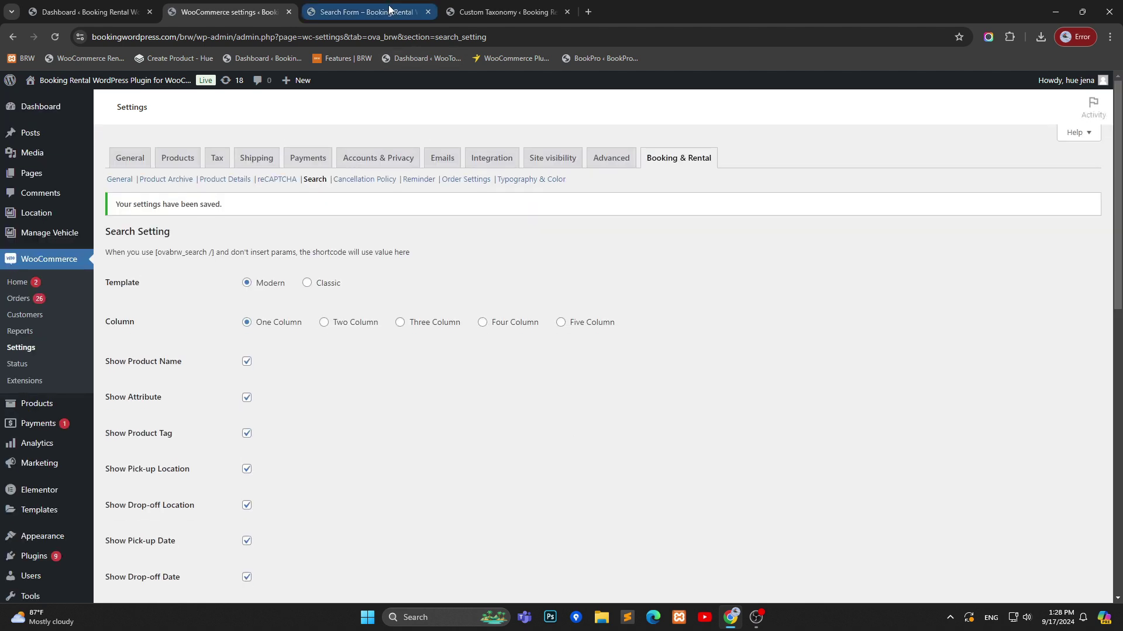
Reload the site's Search Form page.
left_click(388, 11)
left_click(364, 34)
key("Return")
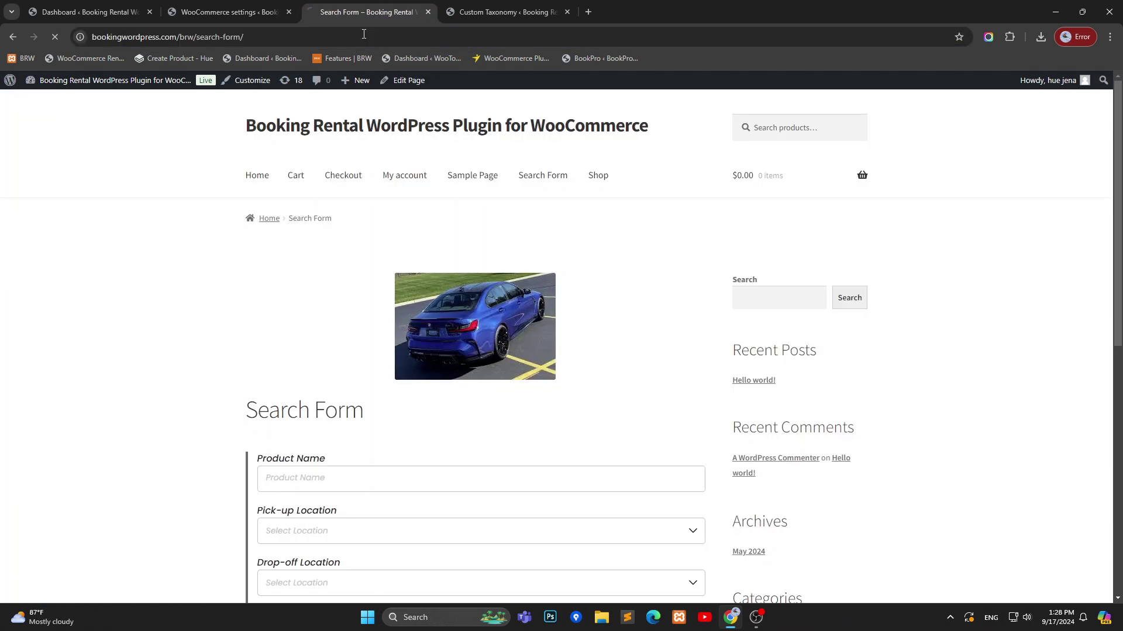
scroll(511, 333, "down", 5)
scroll(351, 176, "up", 1)
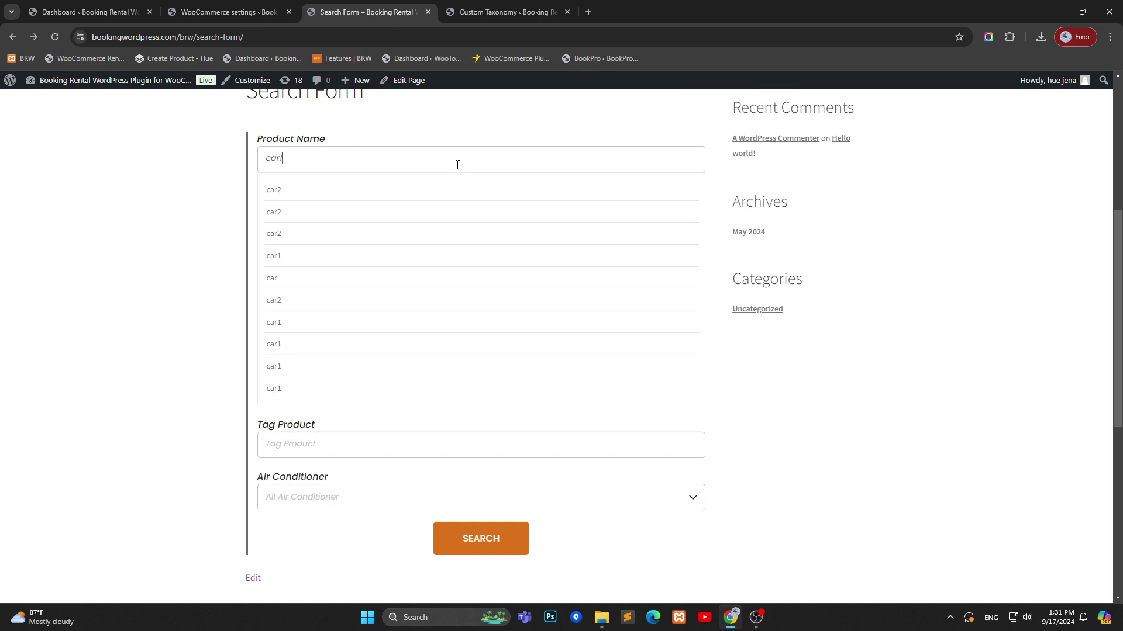
Fill the search with car1, California to New York, 18 to 20 September 2024.
left_click(369, 262)
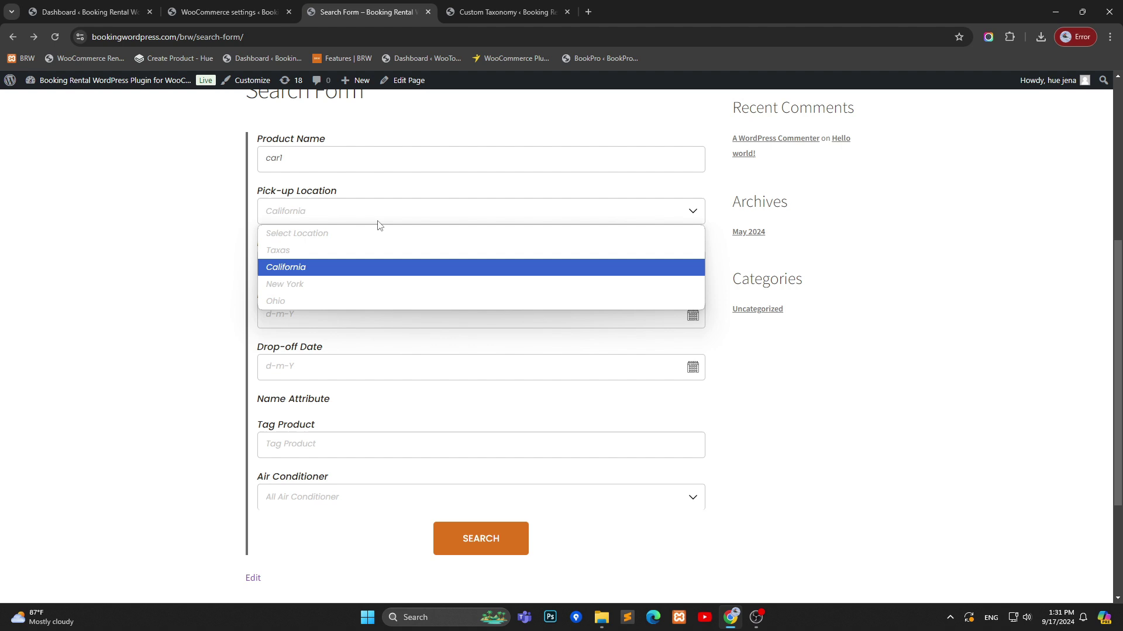
left_click(337, 273)
left_click(326, 270)
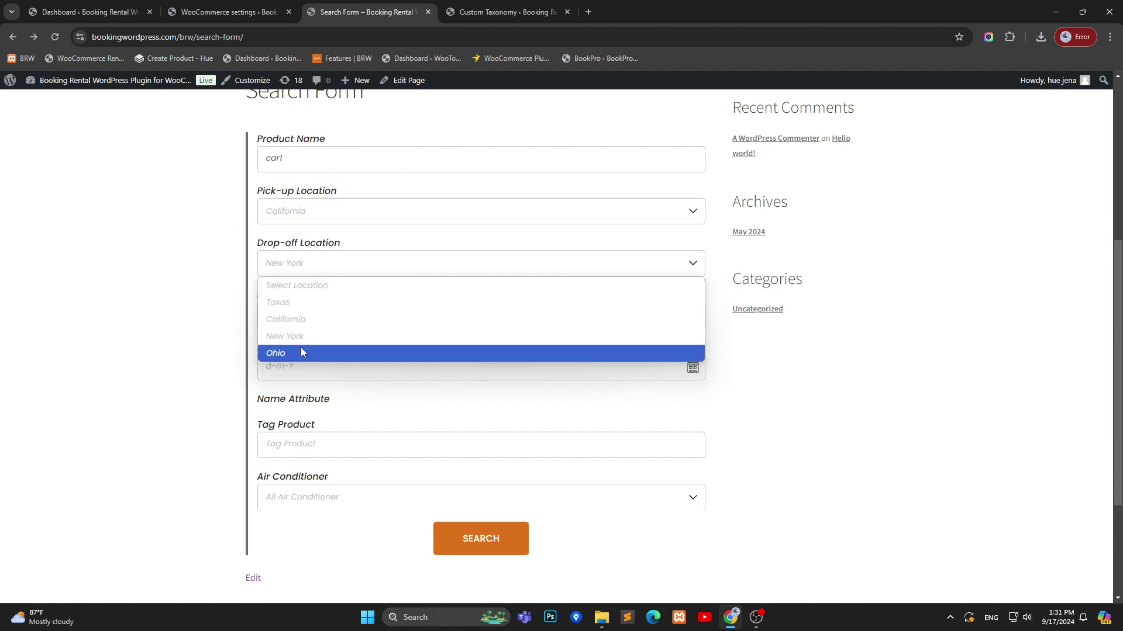
left_click(302, 337)
left_click(329, 314)
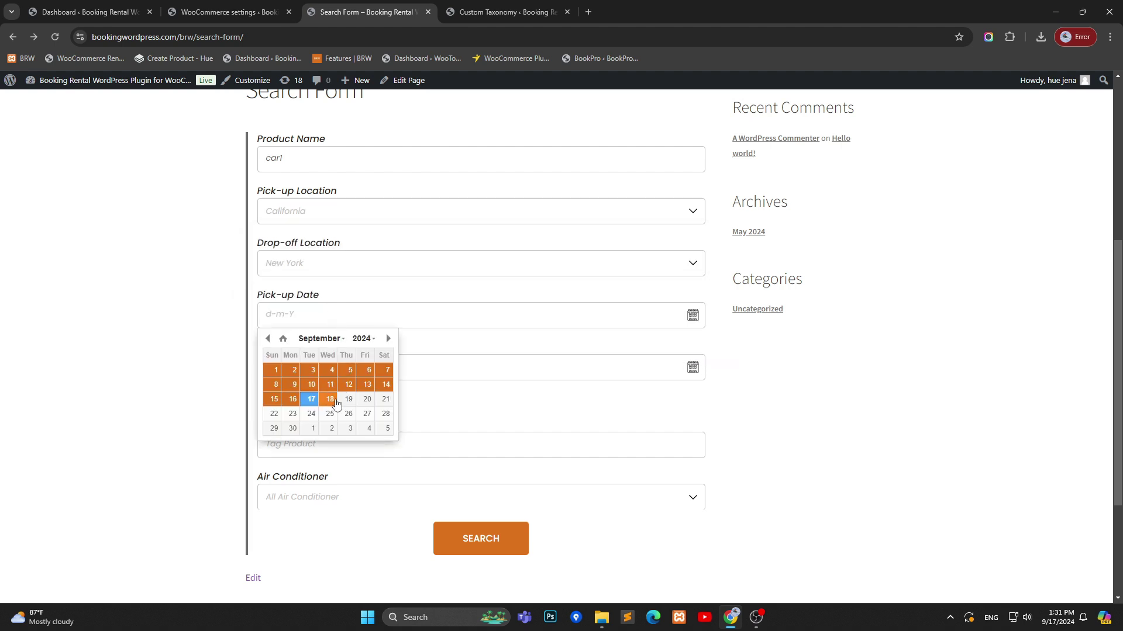
left_click(329, 399)
left_click(335, 367)
left_click(367, 451)
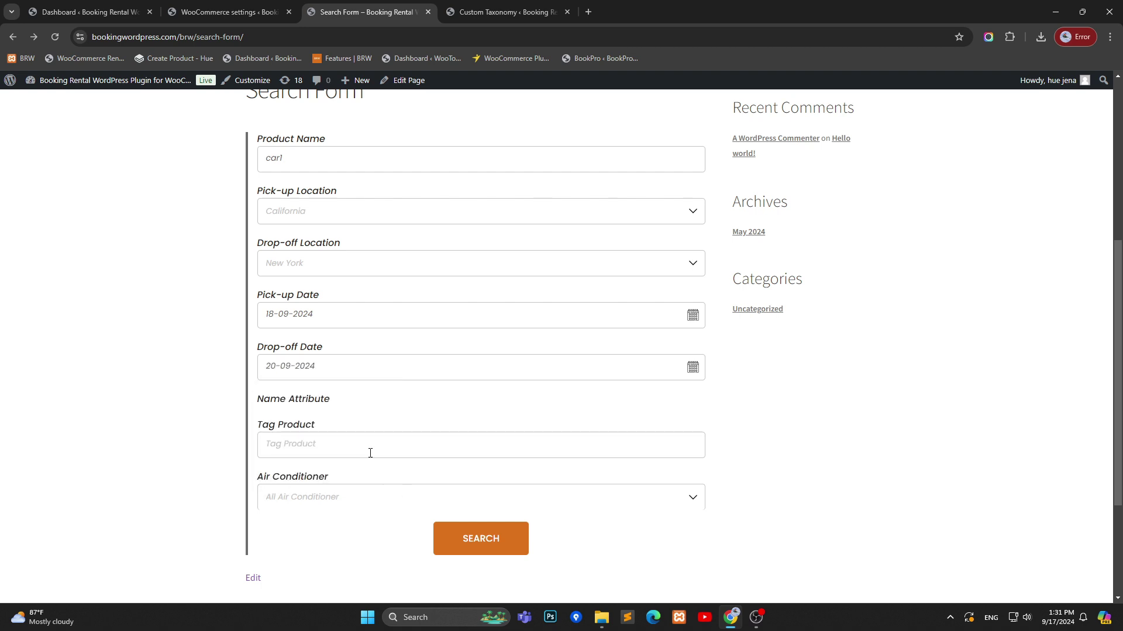
Choose Basic for the required Air Conditioner field and run the search.
scroll(421, 389, "down", 2)
left_click(493, 420)
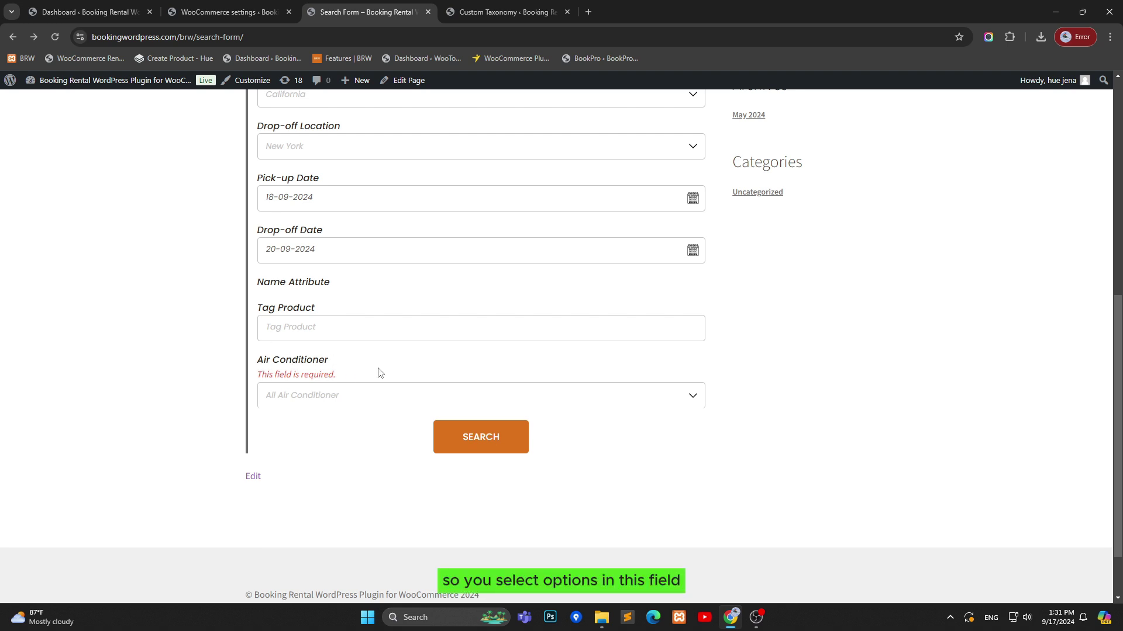
left_click(340, 400)
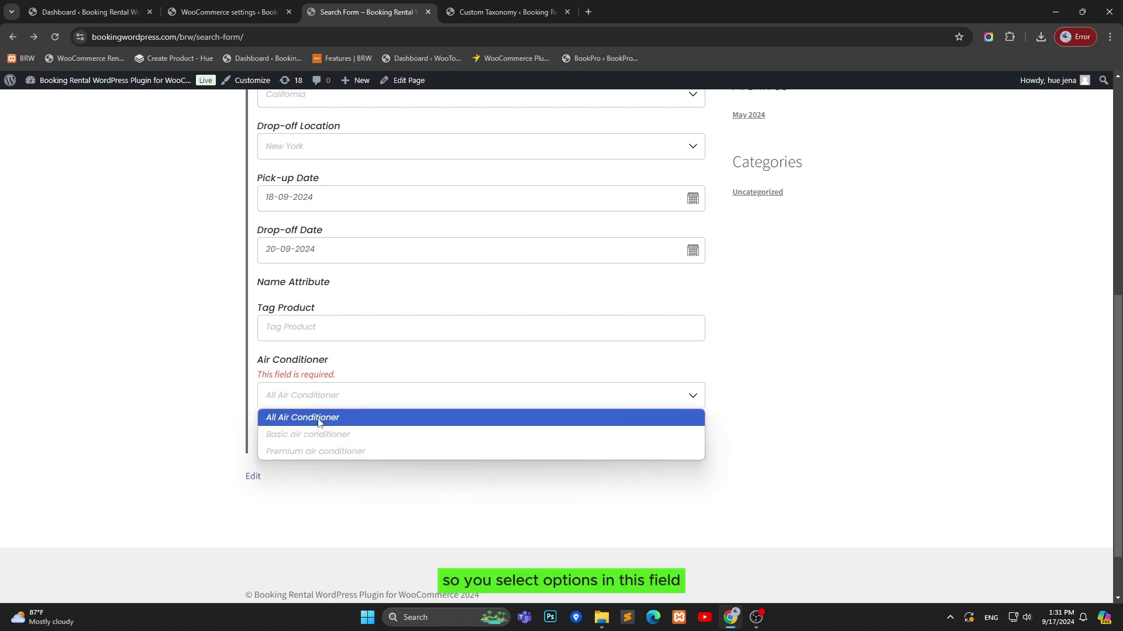
left_click(326, 434)
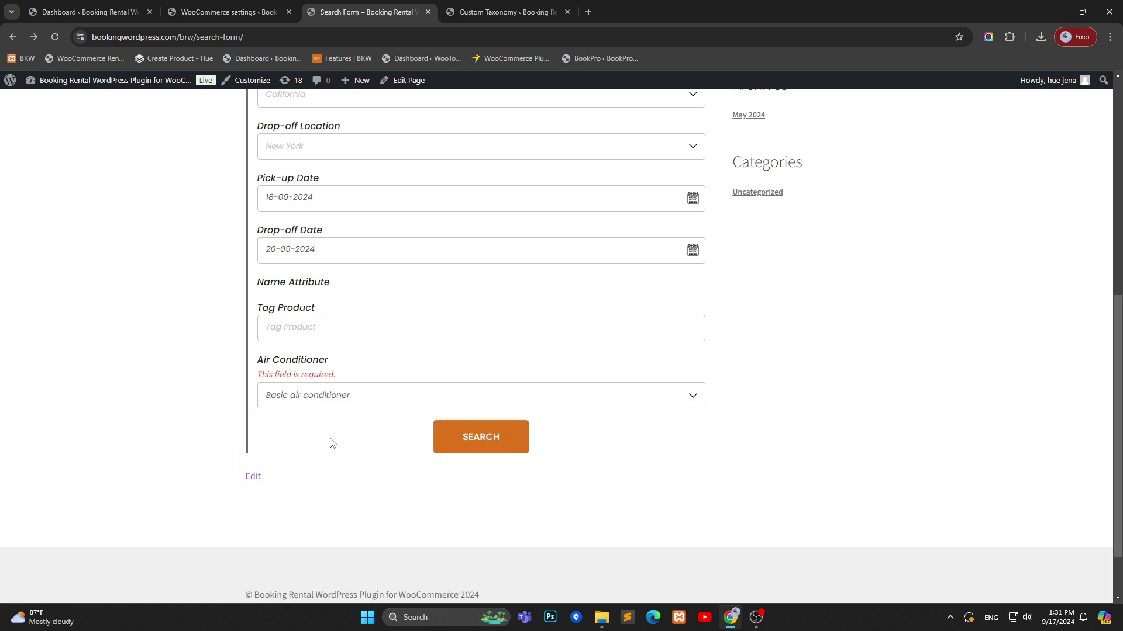
left_click(465, 438)
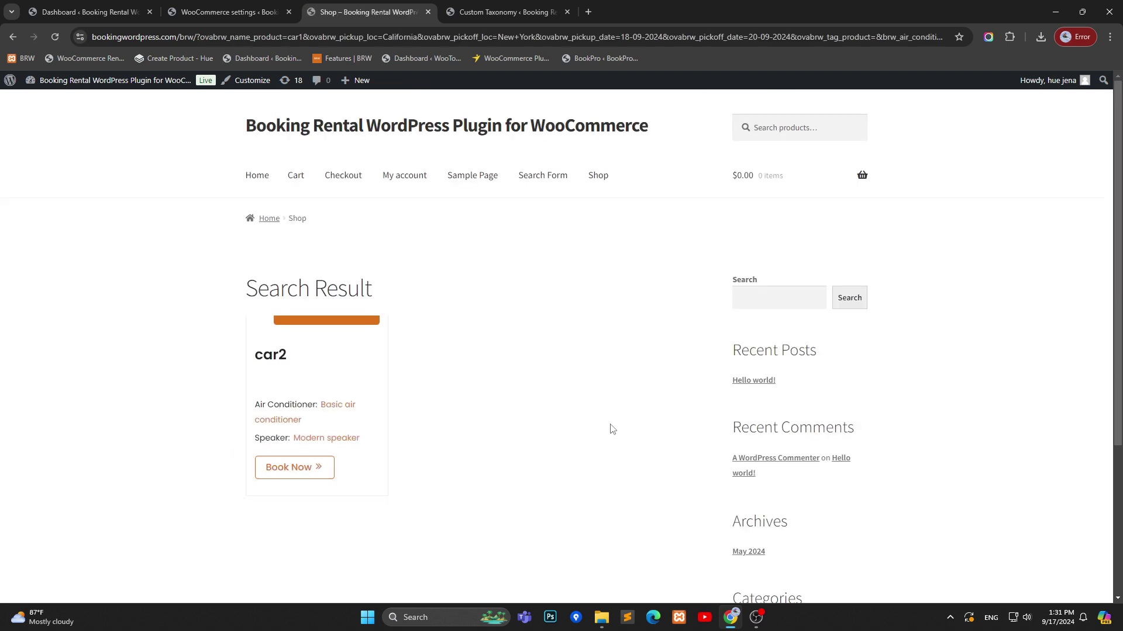